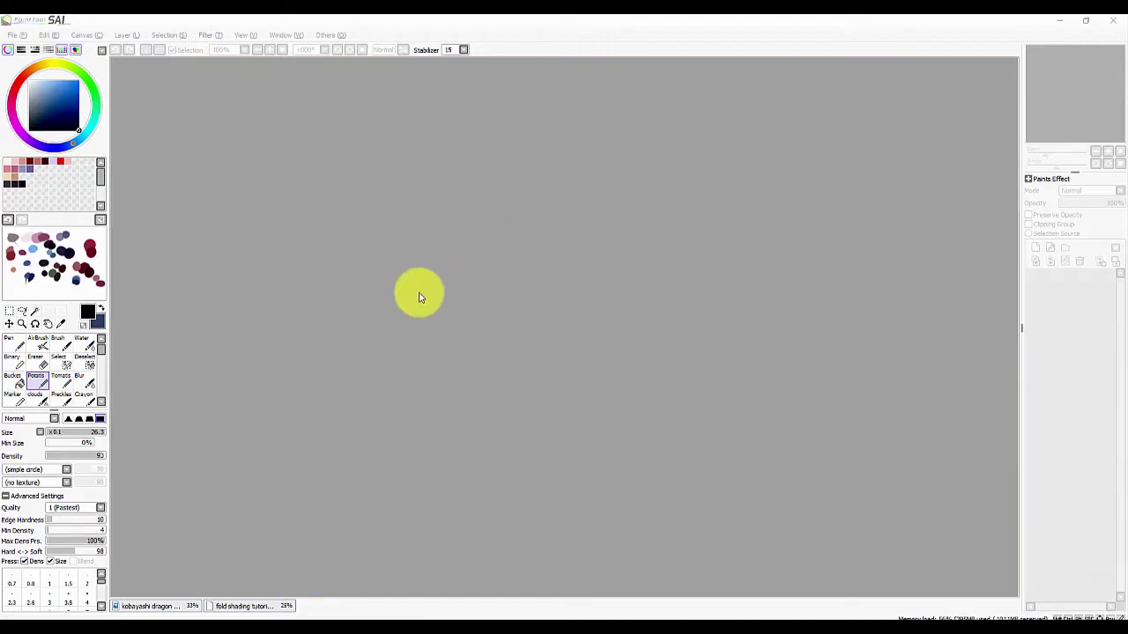
Create a new canvas of 3000 x 3000 pixels at a resolution of 300 pixel/inch
left_click(86, 36)
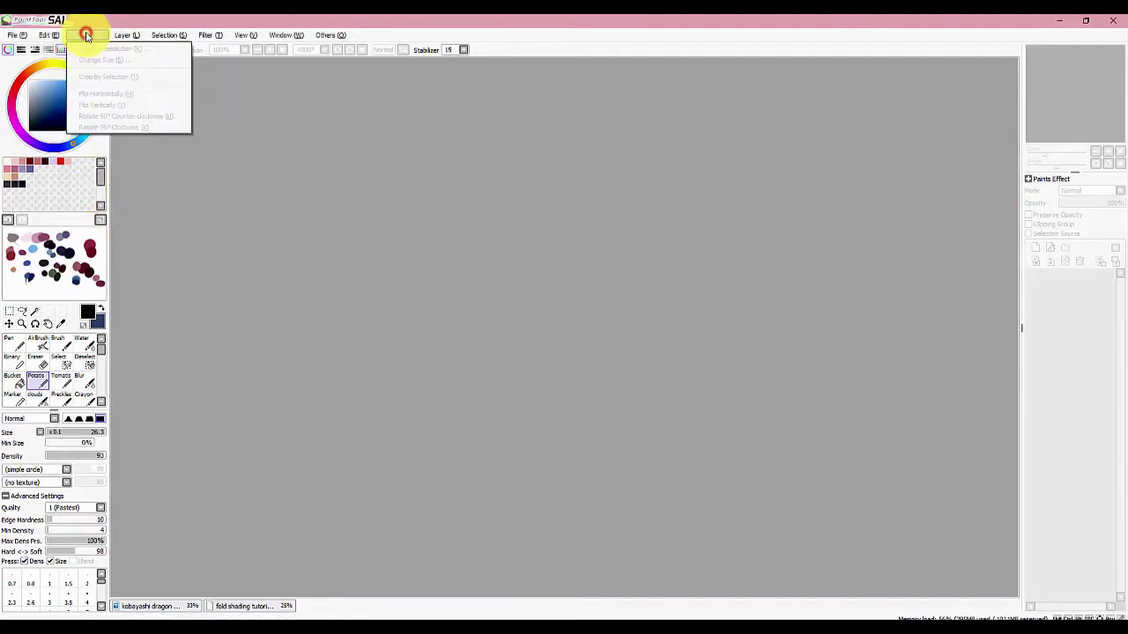
left_click(24, 46)
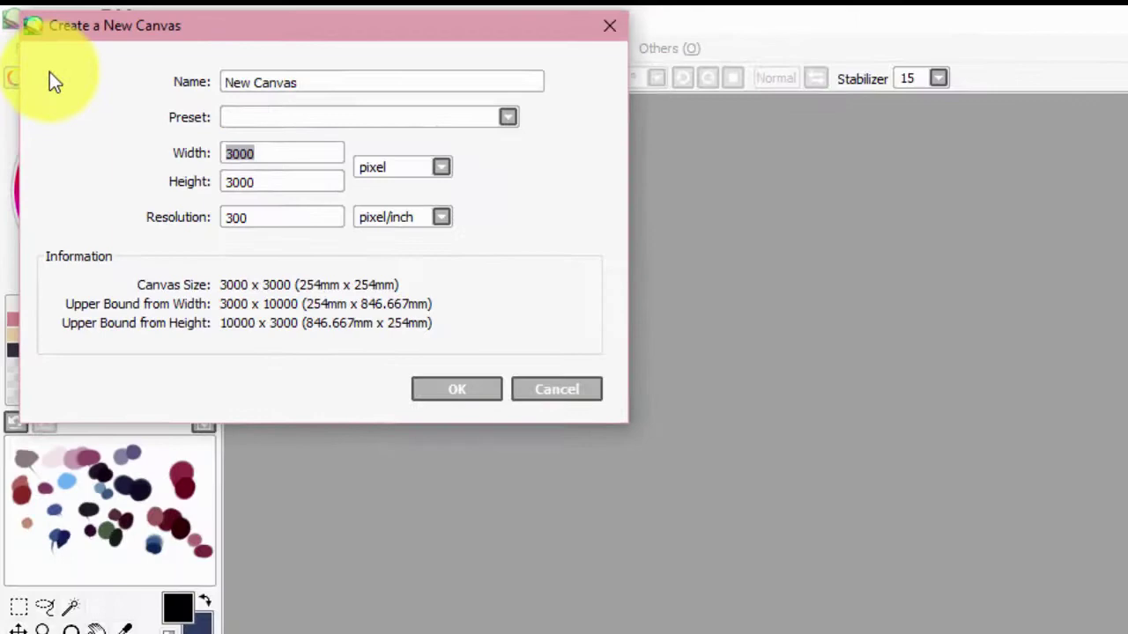
left_click(457, 388)
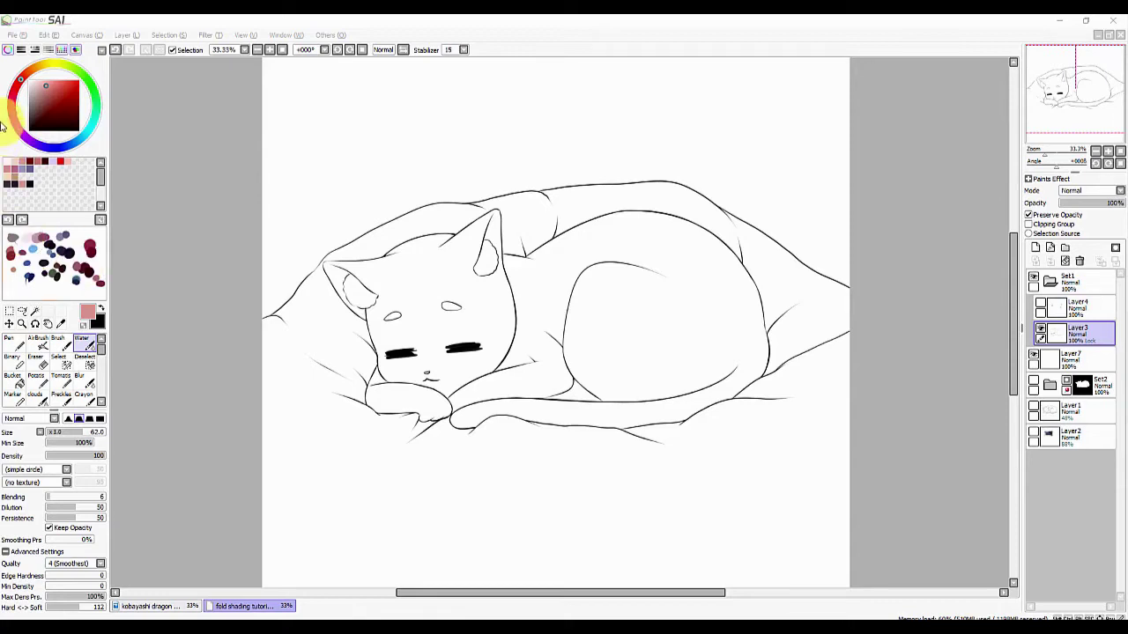
Review the available export formats and the Save As dialog for the cat drawing in SAI format
left_click(183, 101)
left_click(17, 34)
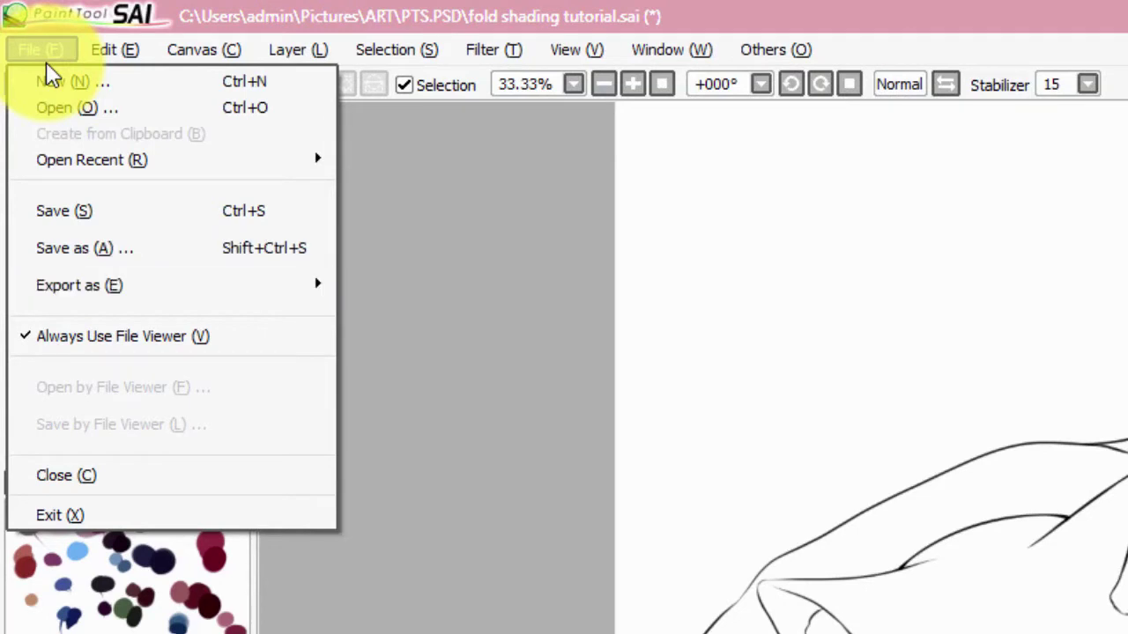
mouse_move(172, 284)
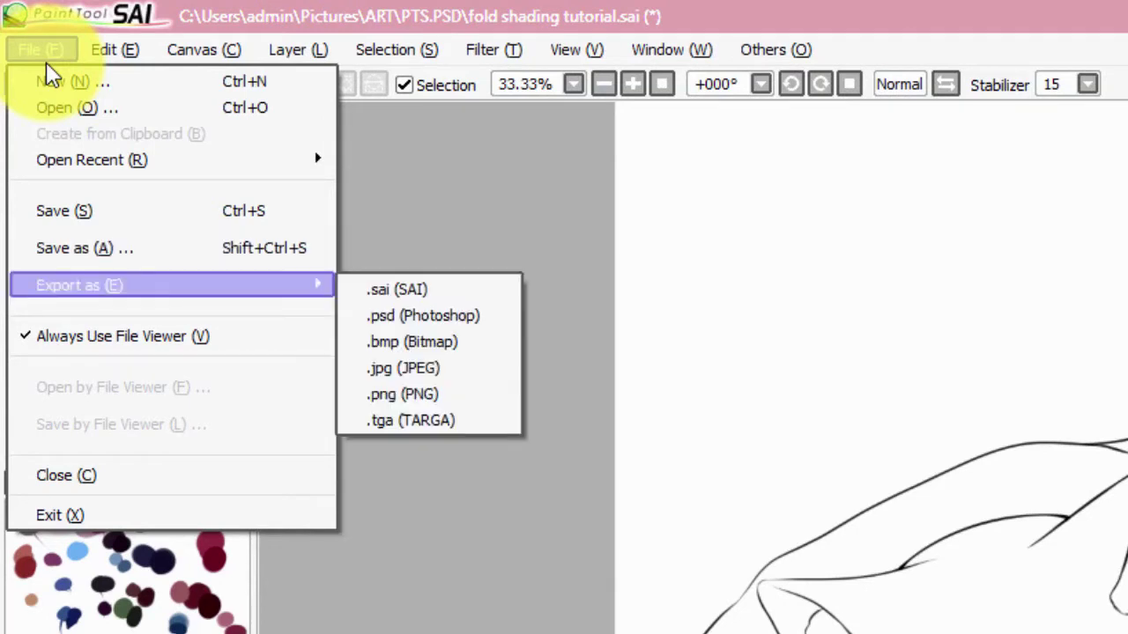
key("Right")
key("Left")
key("Up")
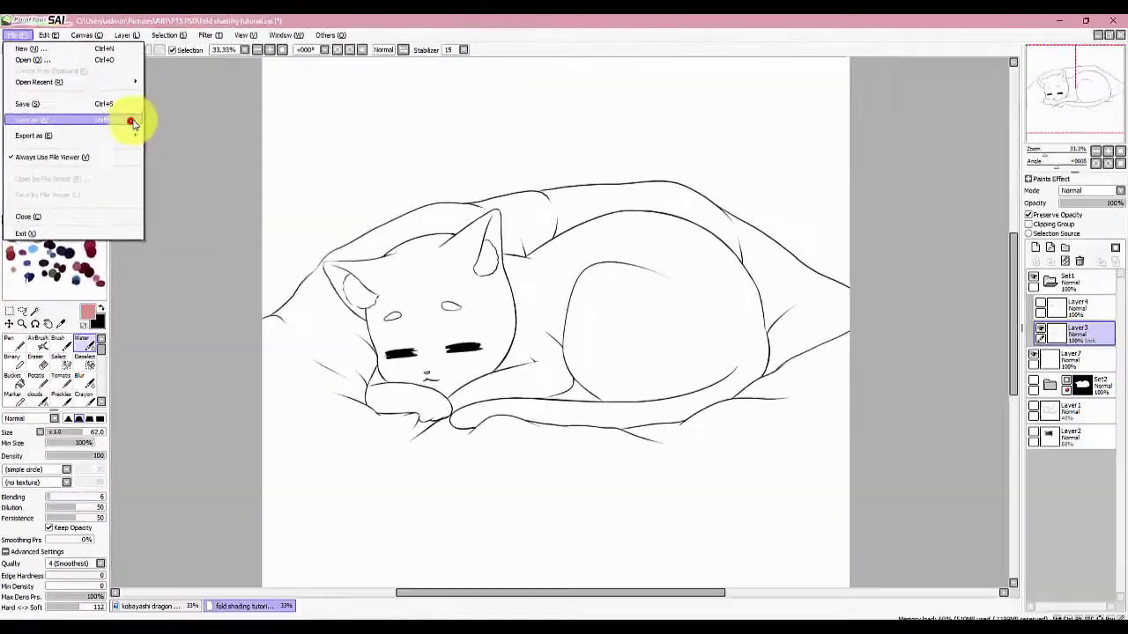
left_click(308, 250)
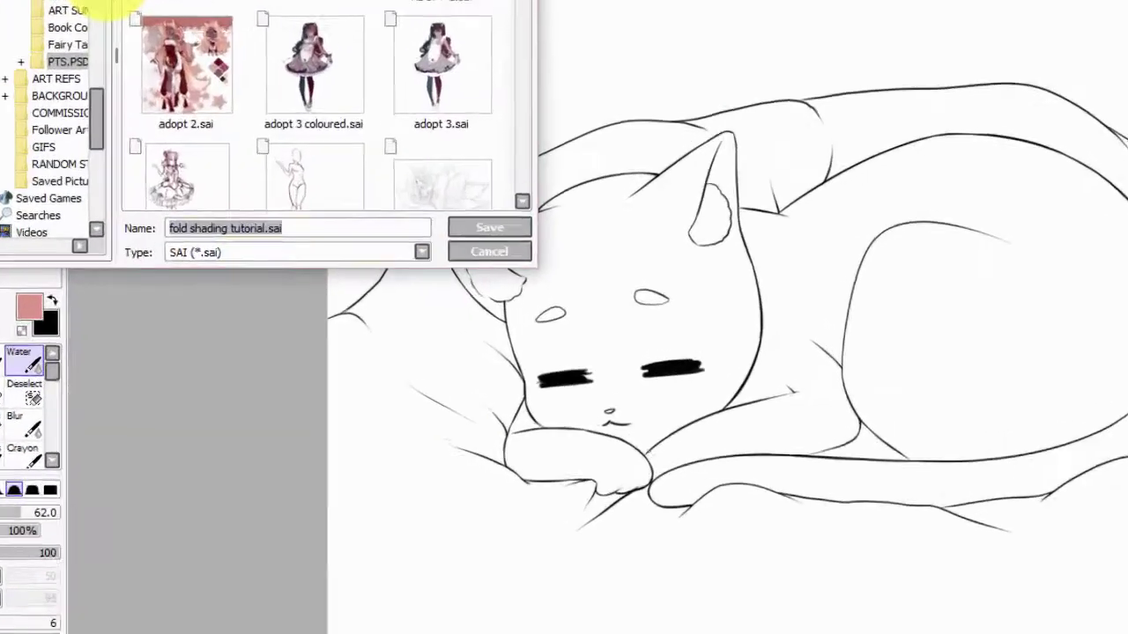
left_click(281, 279)
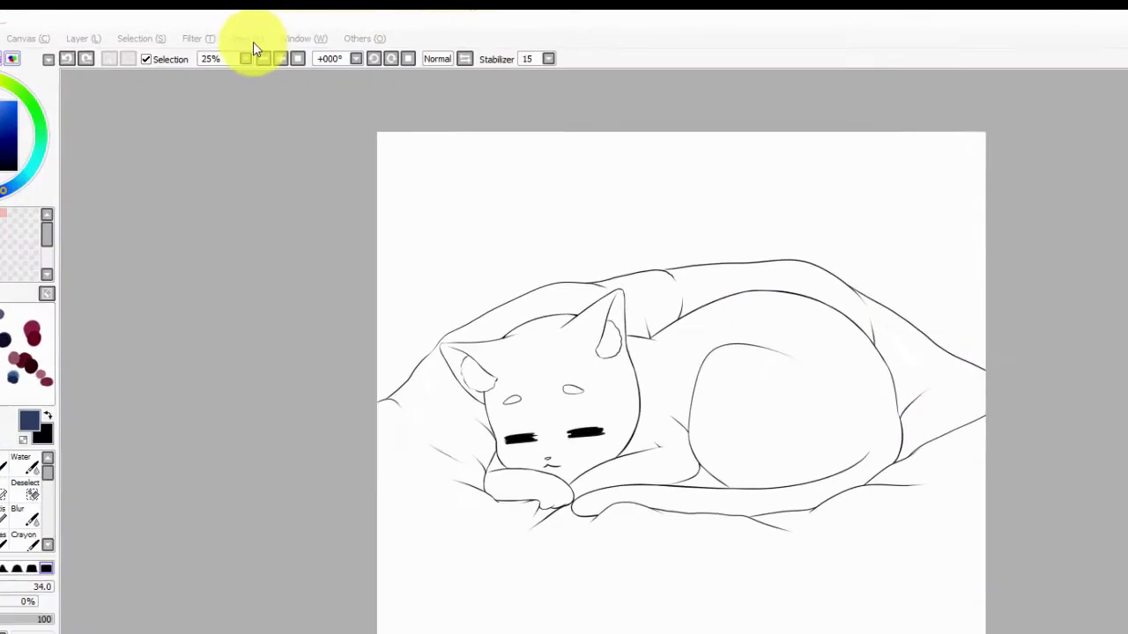
Open a second view of fold shading tutorial.sai and arrange both views side by side as floating windows
left_click(253, 44)
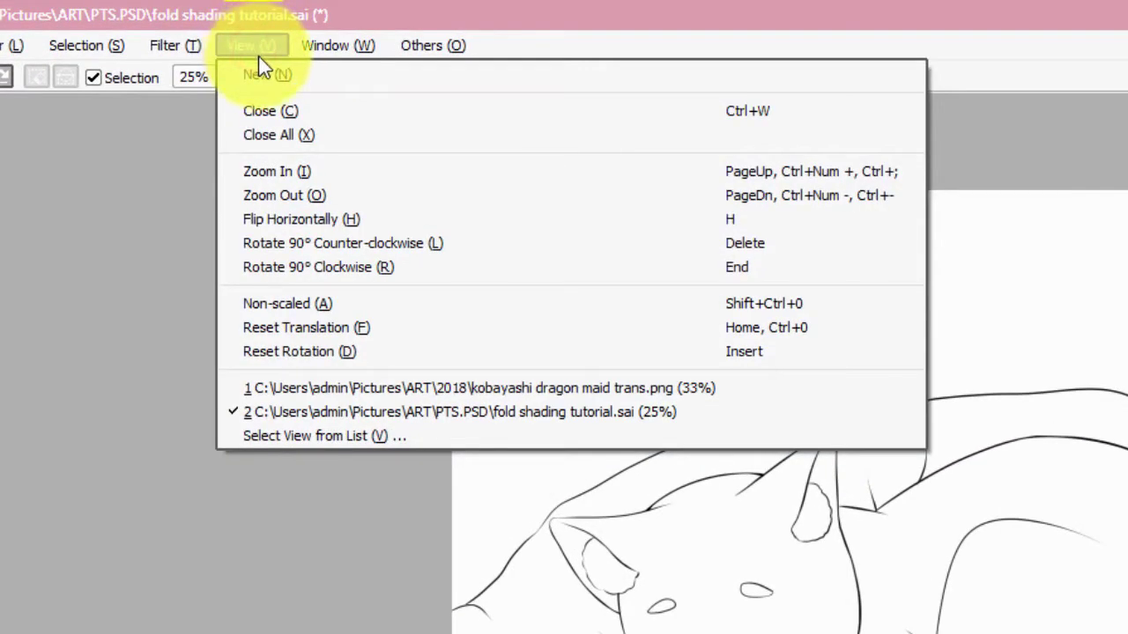
left_click(262, 60)
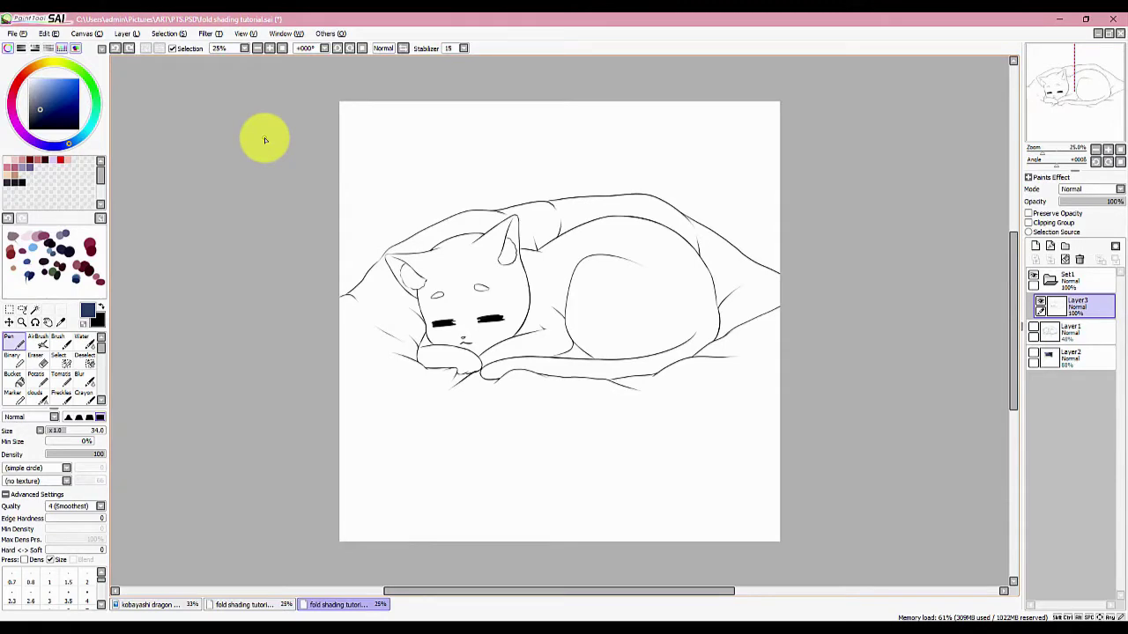
left_click(1108, 34)
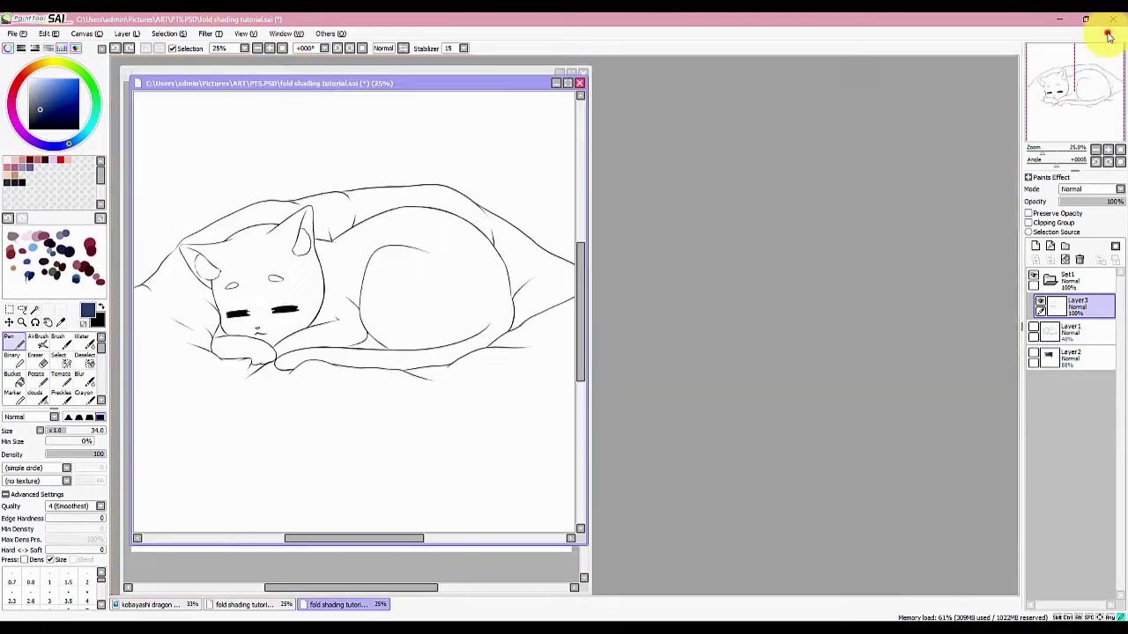
left_click_drag(465, 85, 917, 88)
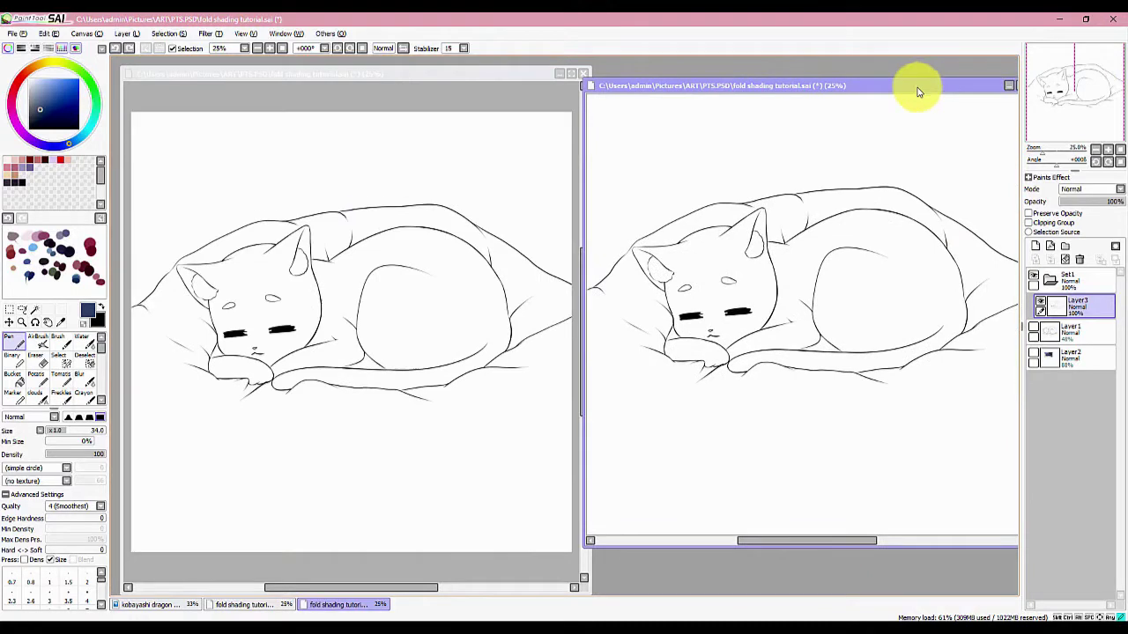
In the original view, add a new layer and doodle loops over the cat's body, a heart on its flank and a star shape on its forehead
left_click(494, 577)
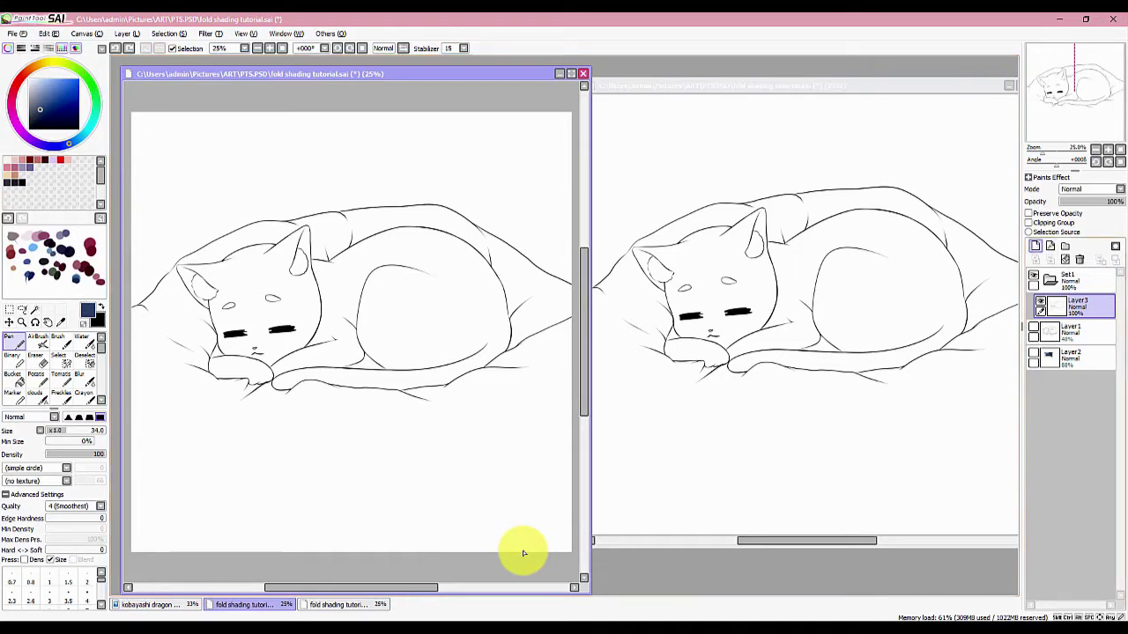
left_click(1036, 247)
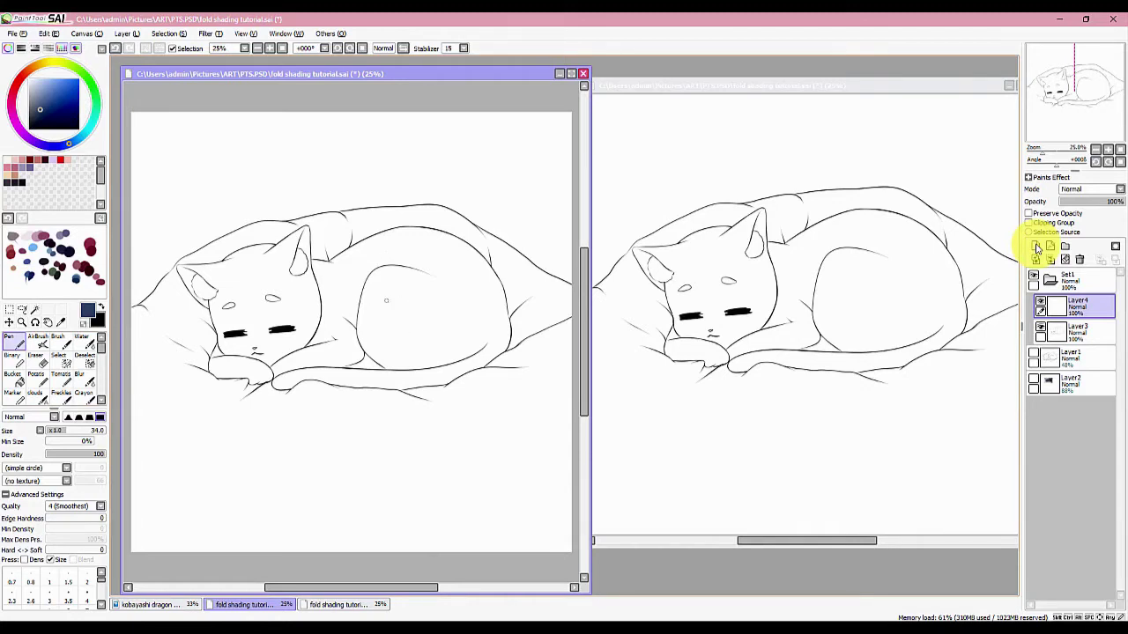
mouse_move(387, 262)
left_mouse_down()
mouse_move(396, 277)
mouse_move(337, 319)
left_mouse_up()
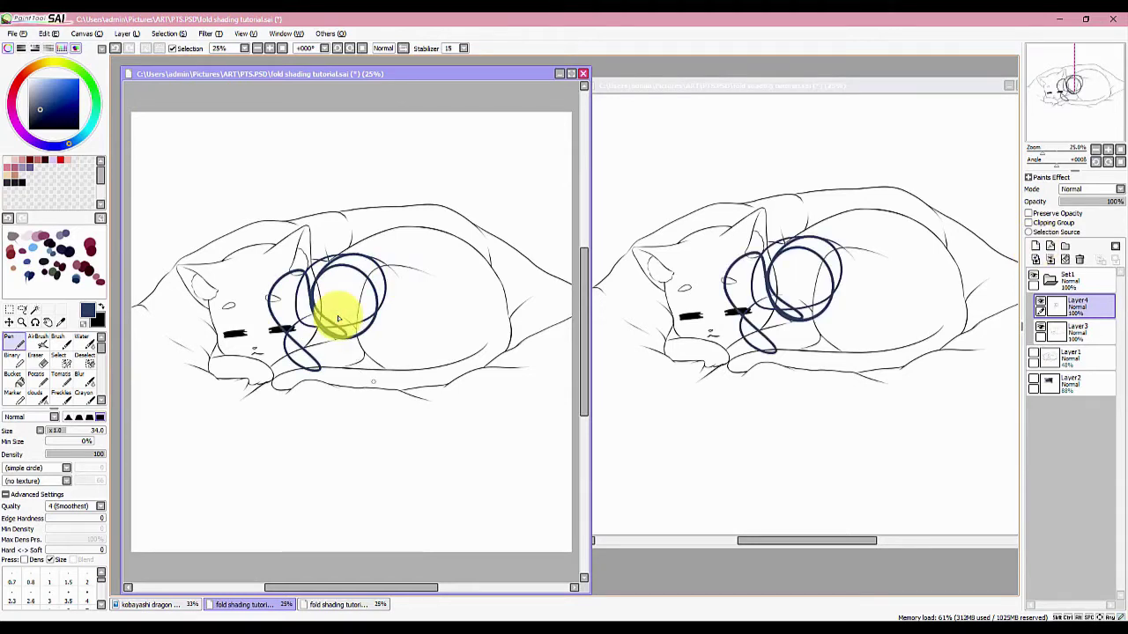
left_click_drag(440, 303, 433, 328)
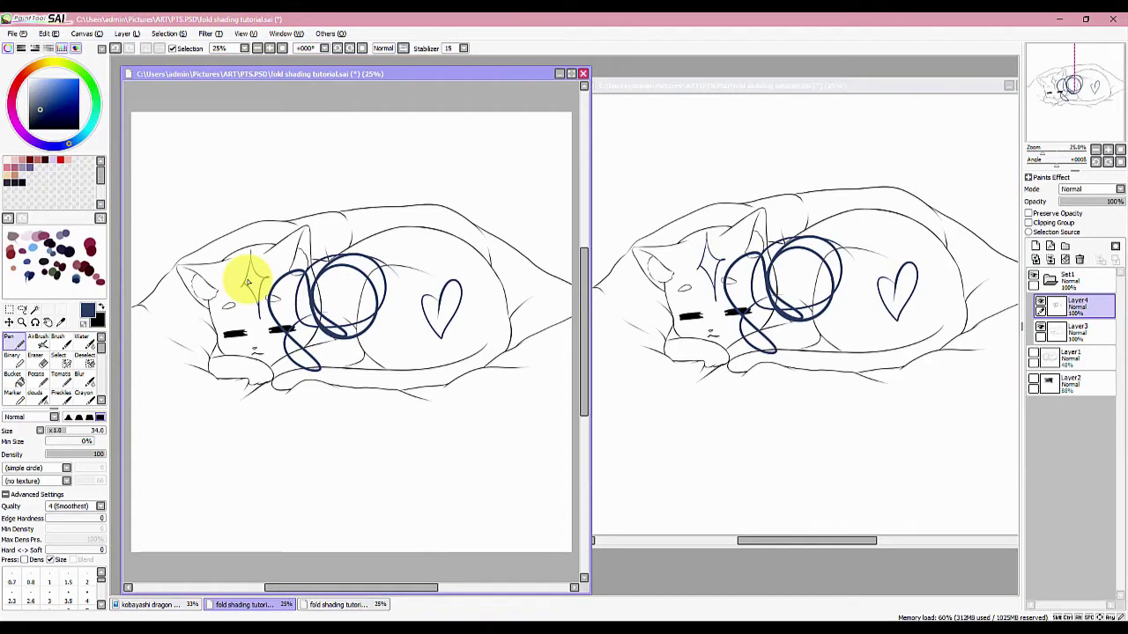
Scribble a small zigzag inside the blue loops at 100% zoom in the original view
left_click(277, 49)
mouse_move(371, 266)
left_mouse_down()
mouse_move(359, 304)
mouse_move(368, 309)
mouse_move(356, 313)
mouse_move(319, 283)
left_mouse_up()
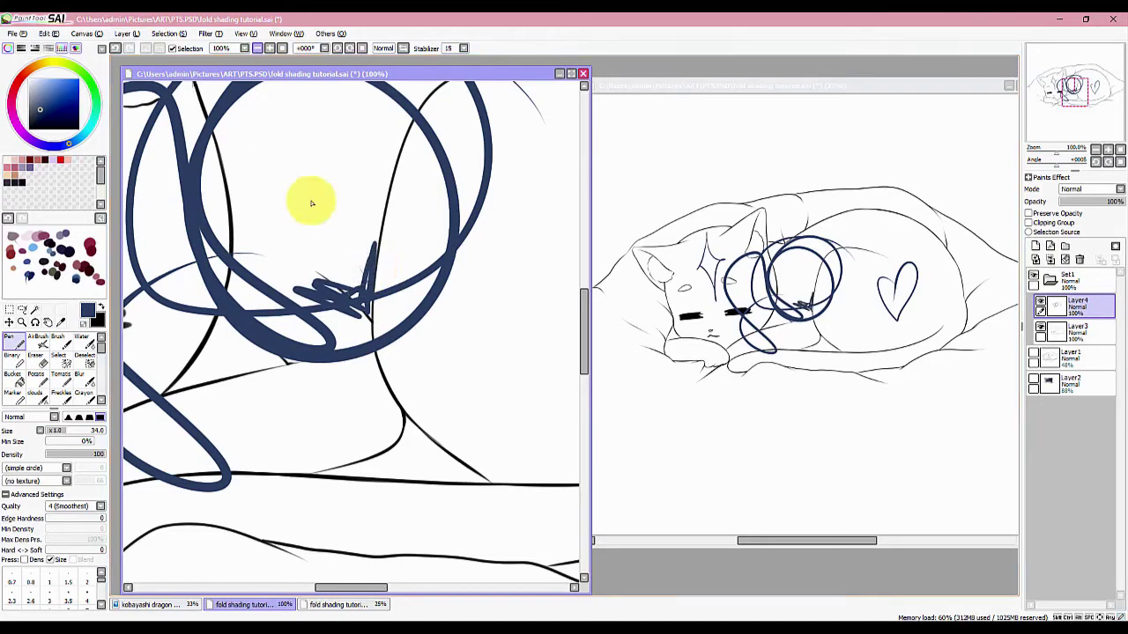
left_click(255, 49)
left_click(256, 50)
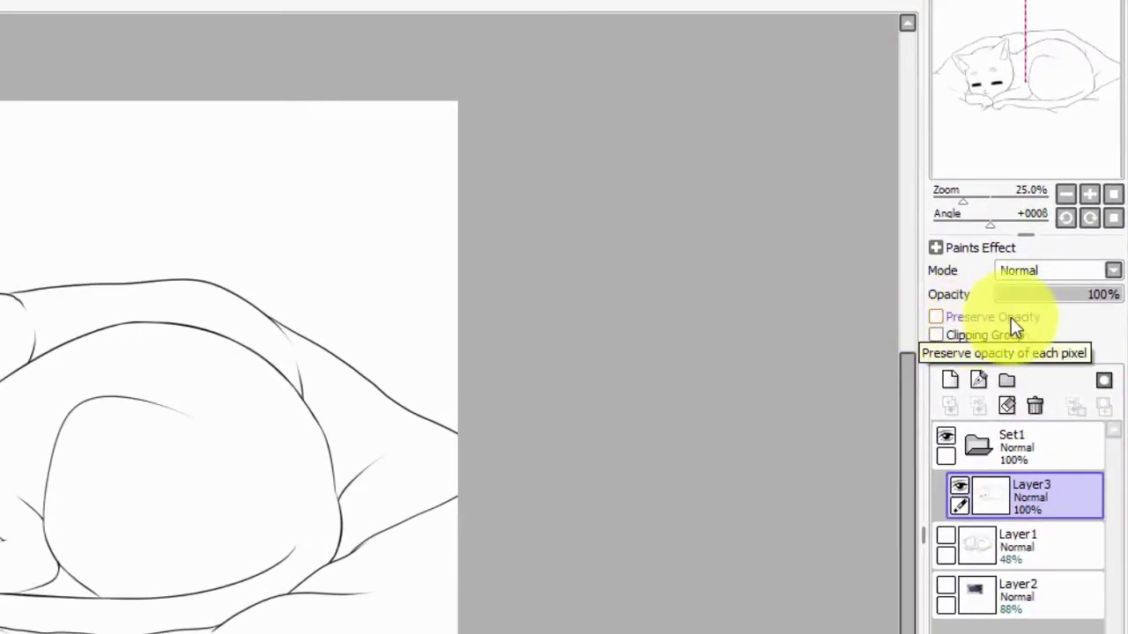
Turn on Preserve Opacity for Layer3 and recolour the line art around the cat's head, hind leg and tail in a brighter blue
left_click(951, 318)
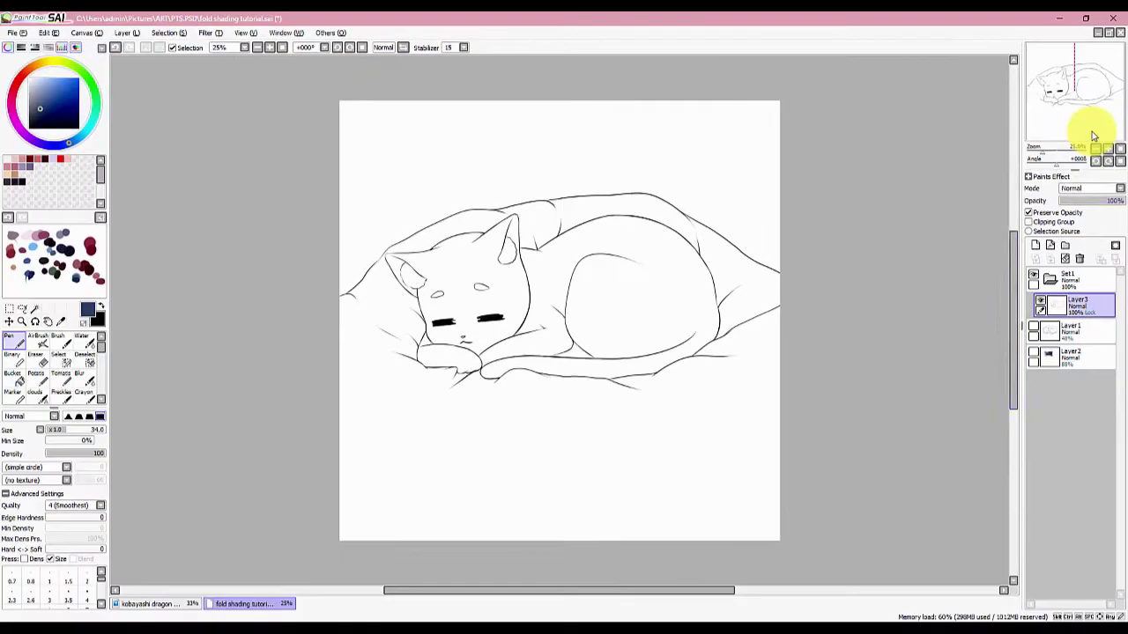
left_click(1109, 152)
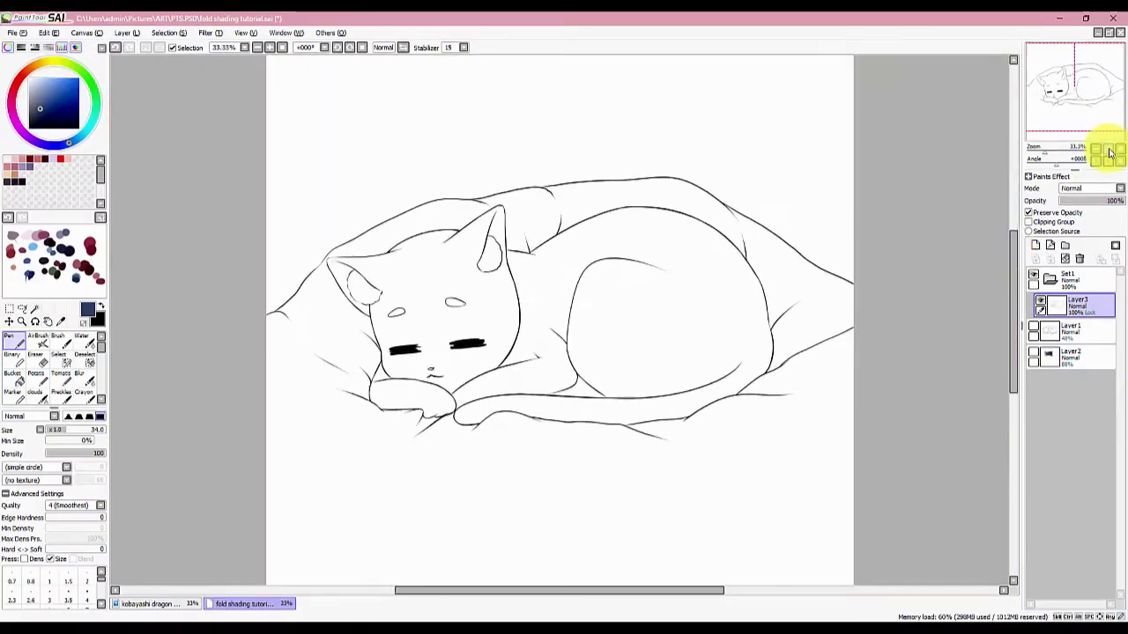
left_click(1109, 151)
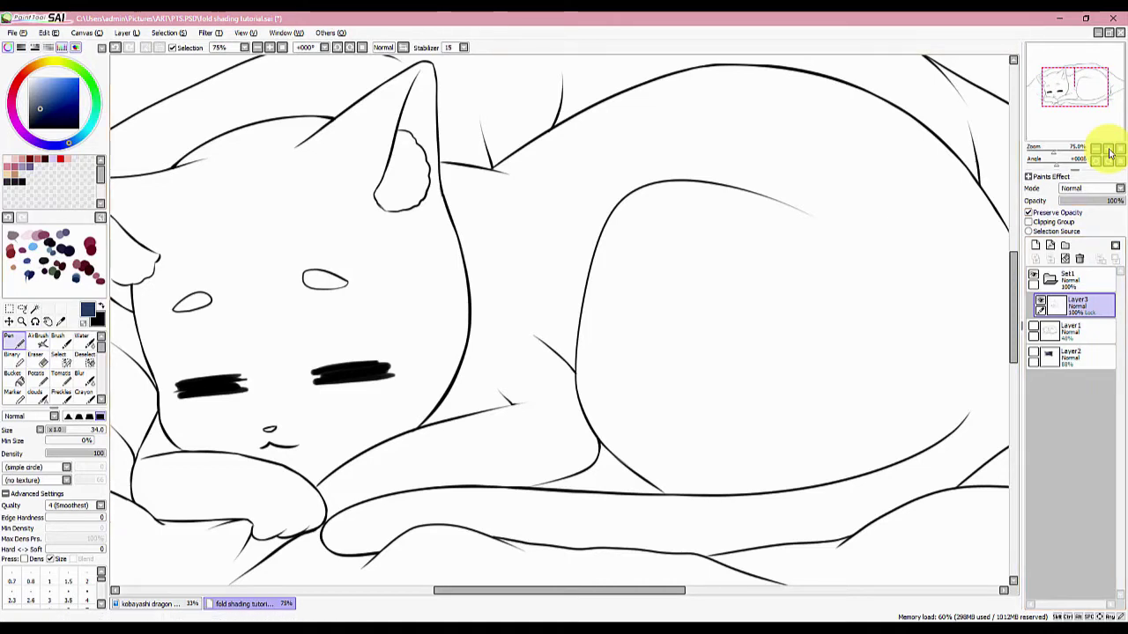
left_click(60, 91)
mouse_move(445, 210)
left_mouse_down()
mouse_move(458, 366)
mouse_move(410, 431)
left_mouse_up()
mouse_move(578, 319)
left_mouse_down()
mouse_move(597, 433)
mouse_move(619, 465)
mouse_move(616, 454)
mouse_move(547, 467)
mouse_move(590, 455)
mouse_move(685, 486)
left_mouse_up()
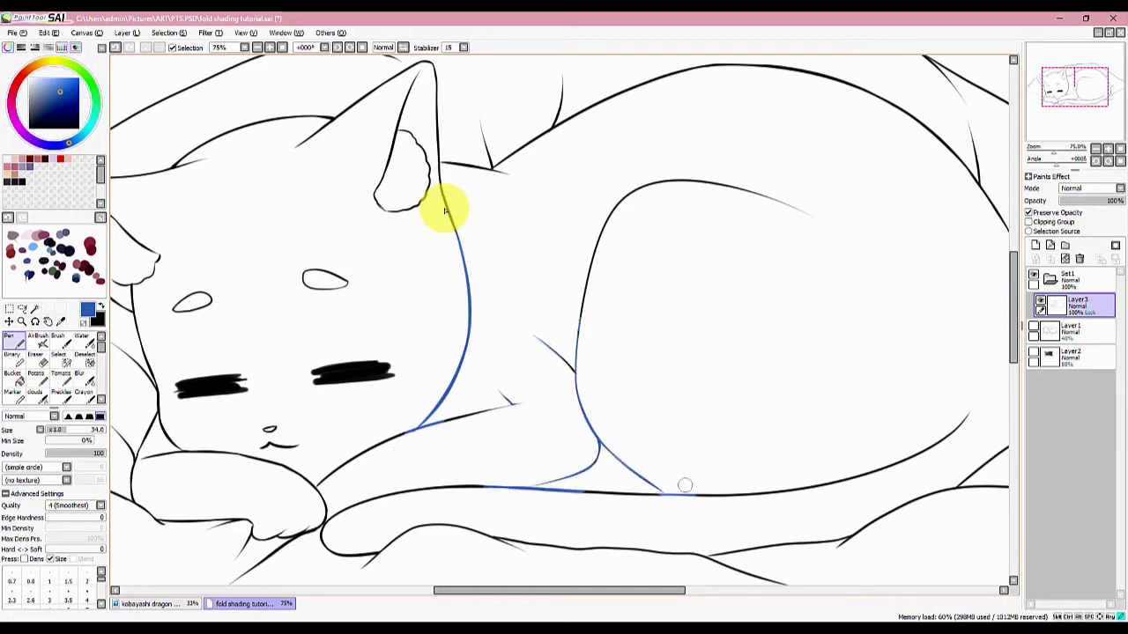
mouse_move(533, 490)
left_mouse_down()
mouse_move(704, 494)
mouse_move(805, 481)
mouse_move(795, 485)
mouse_move(887, 461)
mouse_move(969, 415)
left_mouse_up()
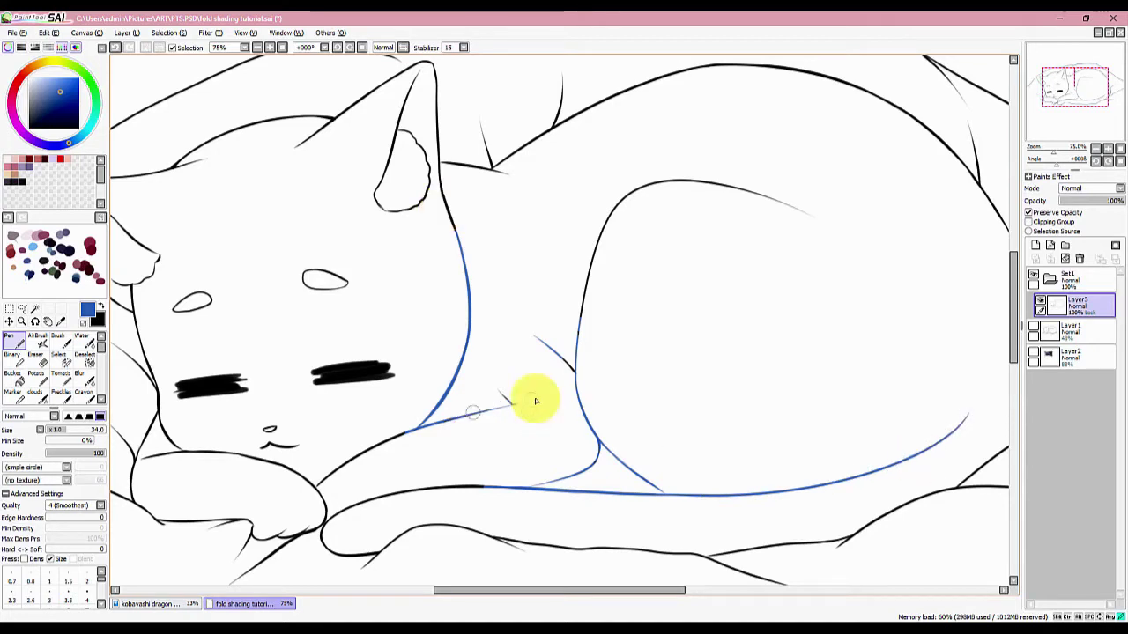
mouse_move(415, 429)
left_mouse_down()
mouse_move(317, 484)
mouse_move(405, 491)
left_mouse_up()
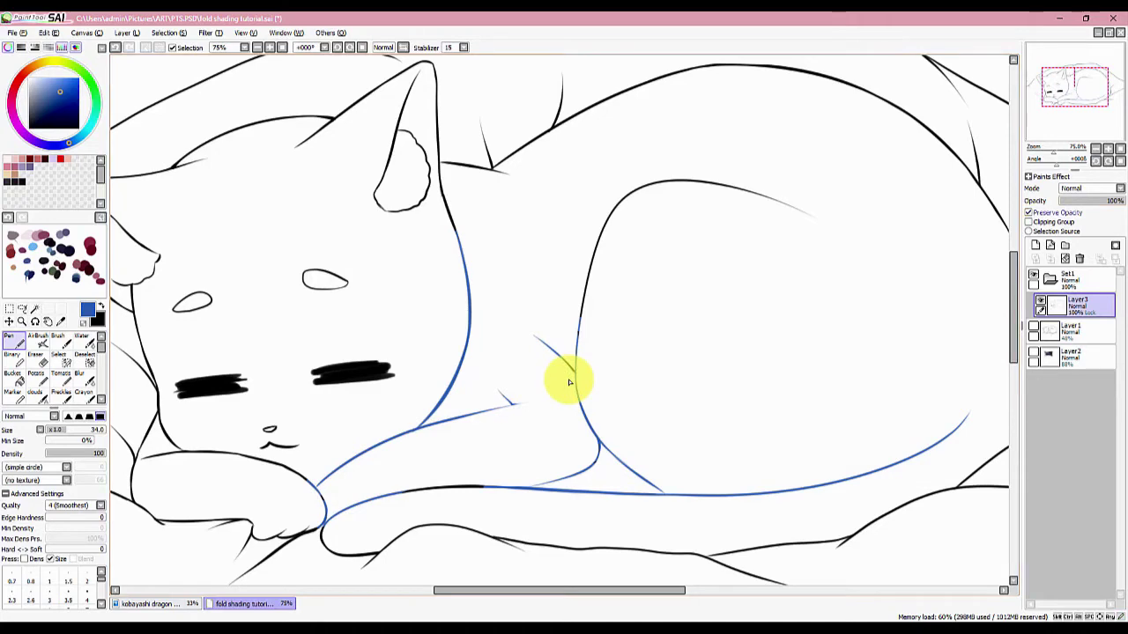
left_click(1098, 151)
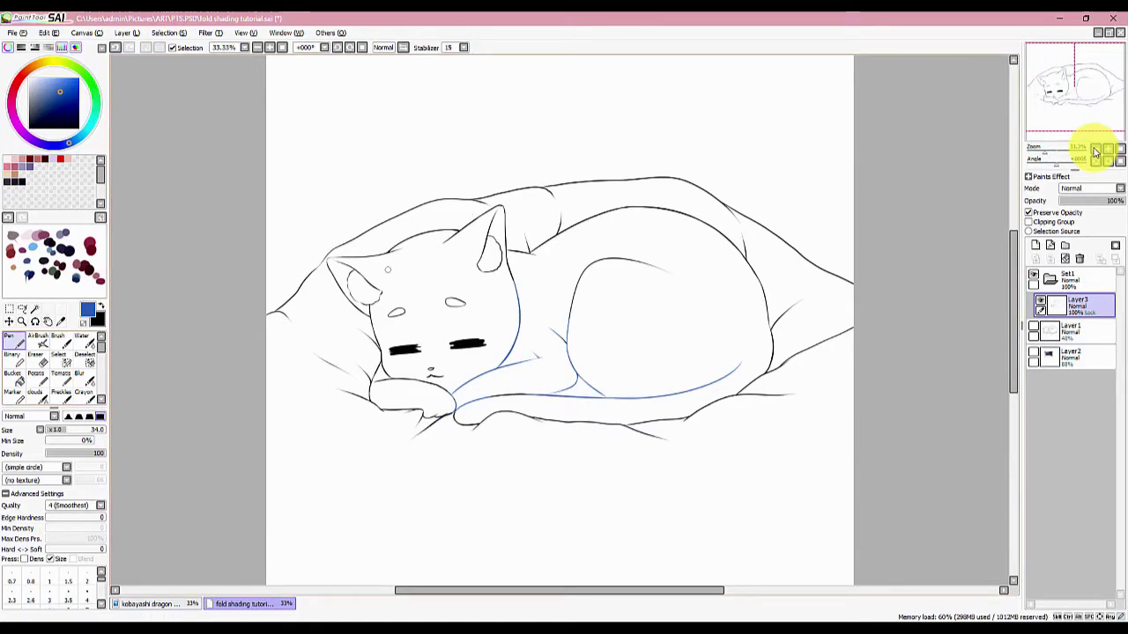
key("ctrl+f")
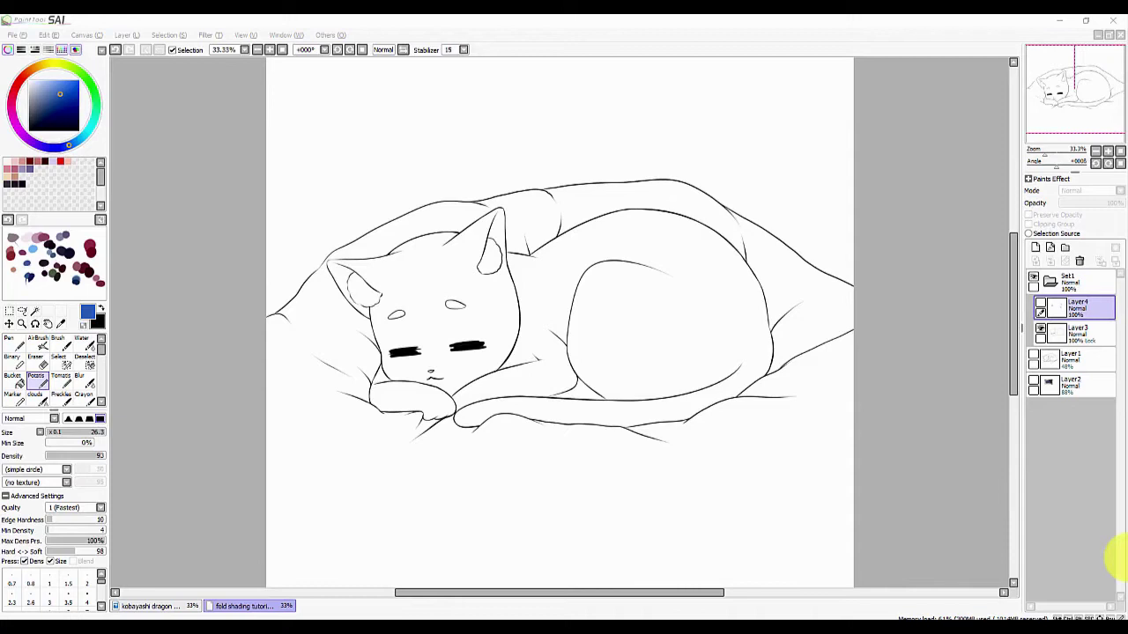
Show Layer4 with the blue doodles, link Layer3 to it and move both layers together with a transform
left_click(1041, 305)
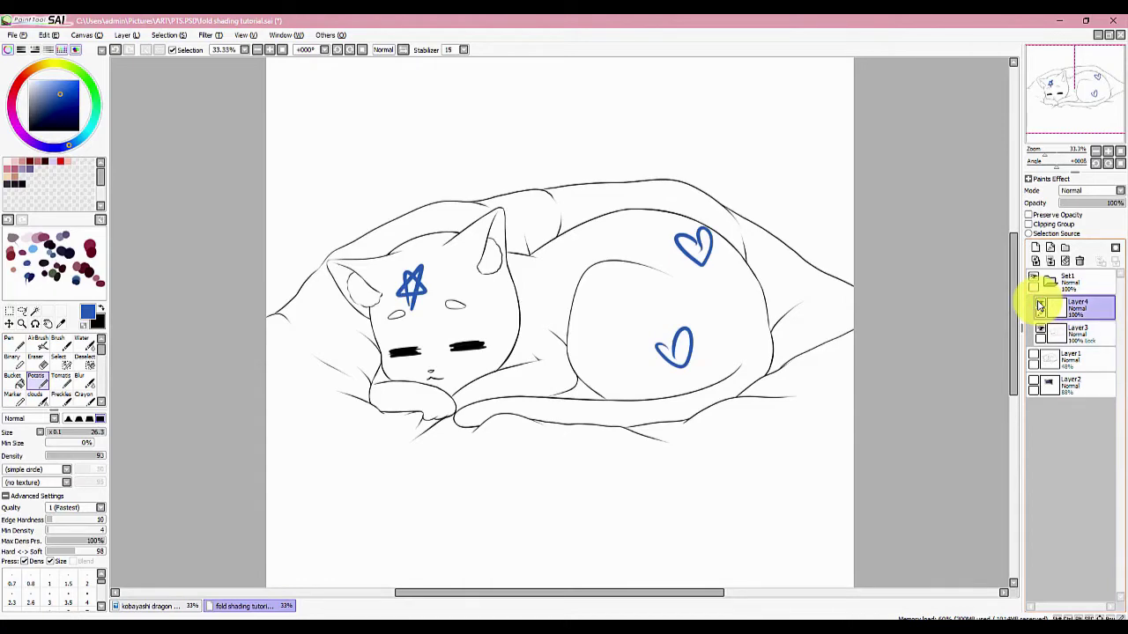
left_click(1080, 308)
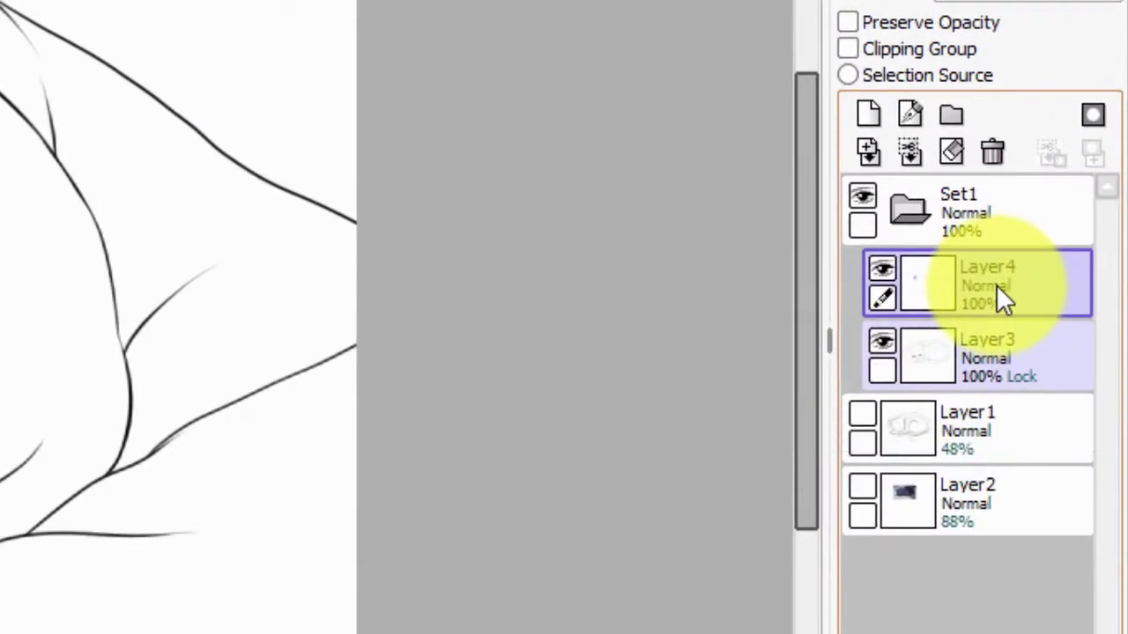
left_click(884, 370)
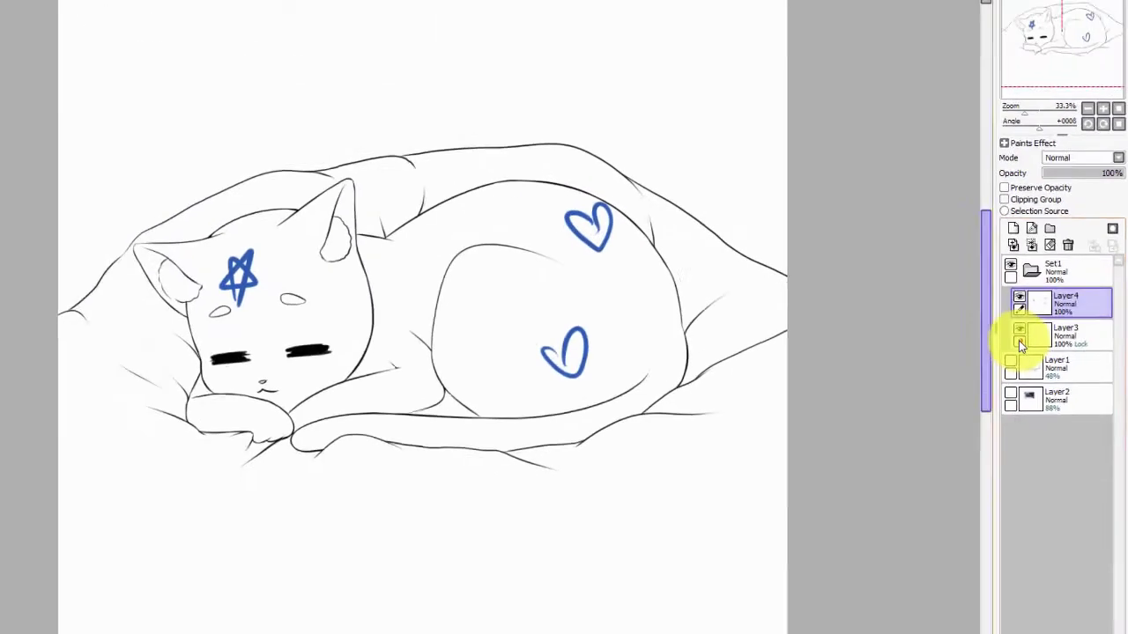
key("ctrl+t")
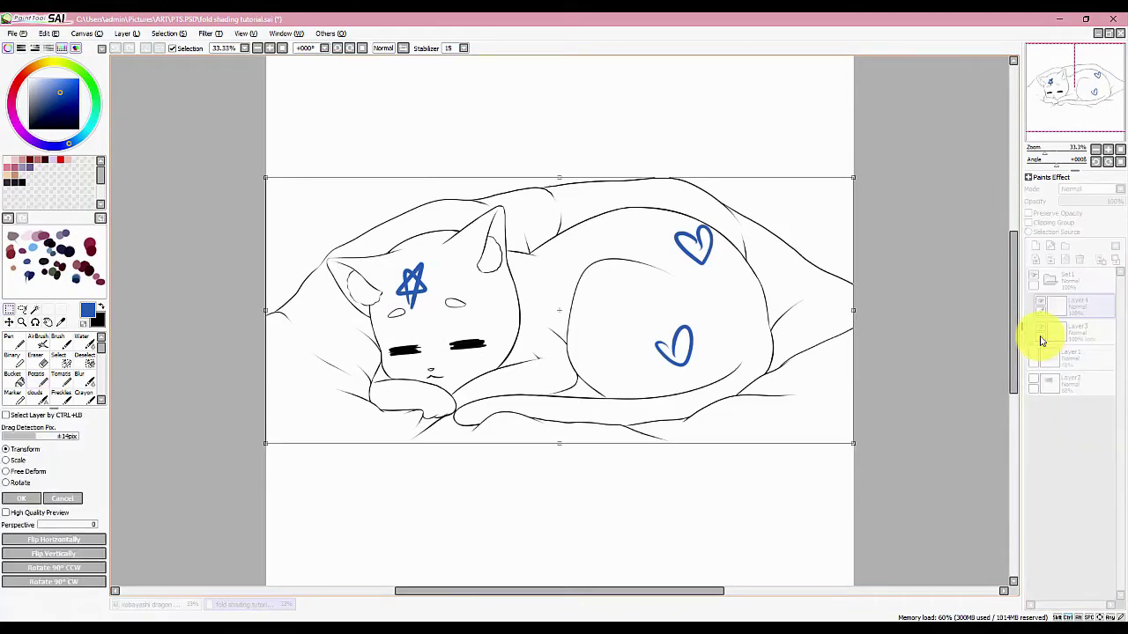
mouse_move(614, 375)
left_mouse_down()
mouse_move(613, 346)
mouse_move(603, 357)
mouse_move(629, 336)
mouse_move(612, 337)
mouse_move(615, 346)
mouse_move(612, 335)
left_mouse_up()
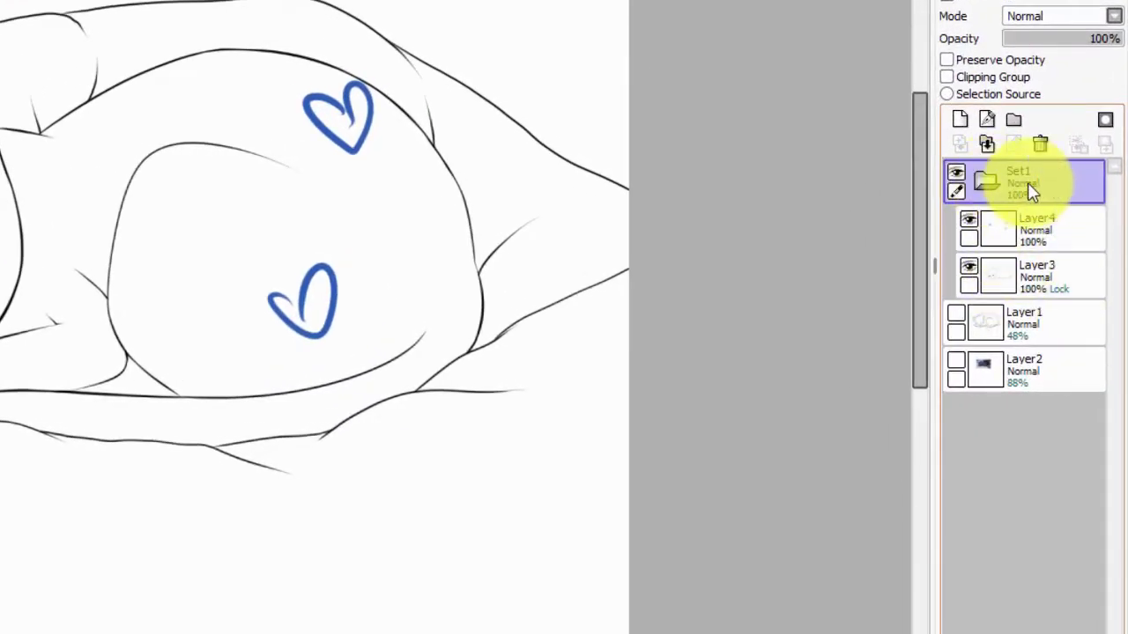
Try to move all the artwork in the Set1 folder together with a transform, and cancel the transform
left_click(1030, 178)
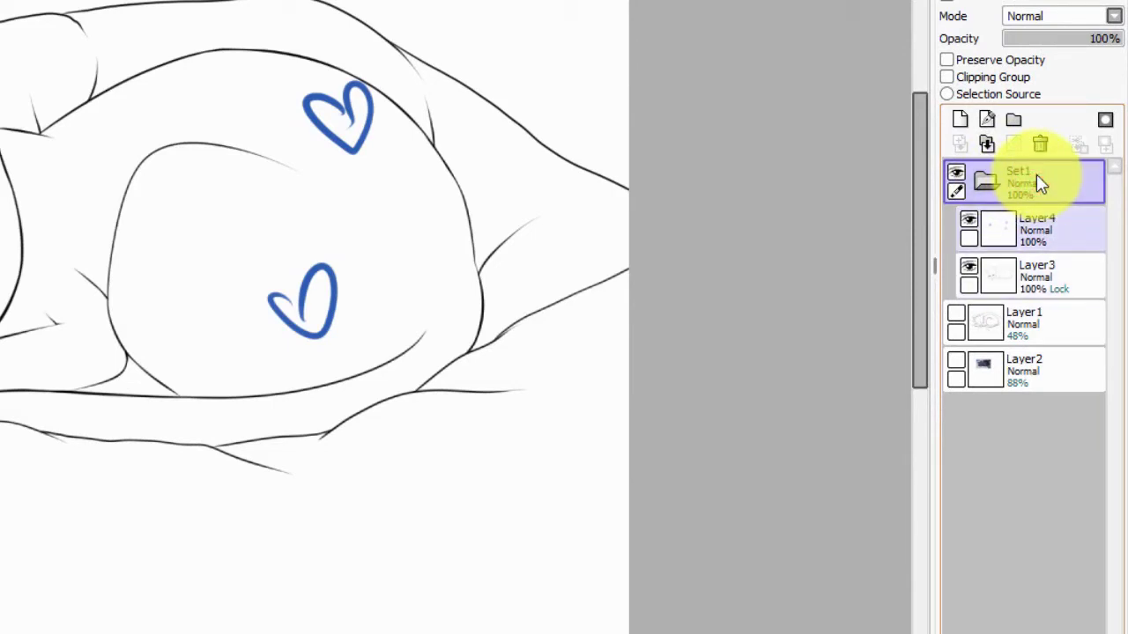
key("ctrl+t")
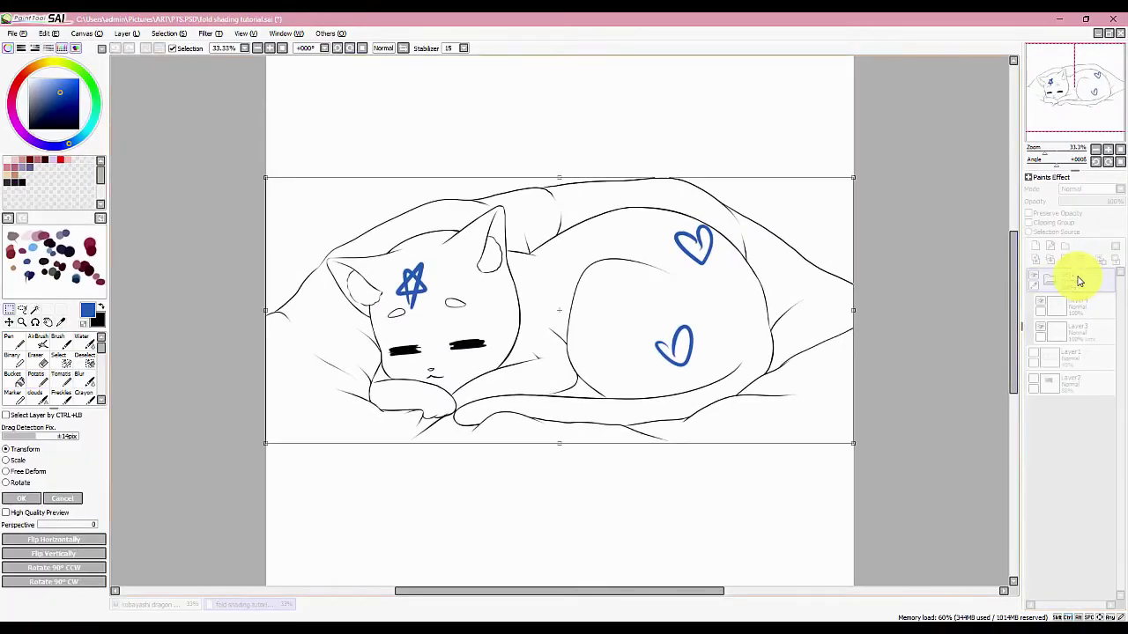
left_click_drag(433, 350, 421, 224)
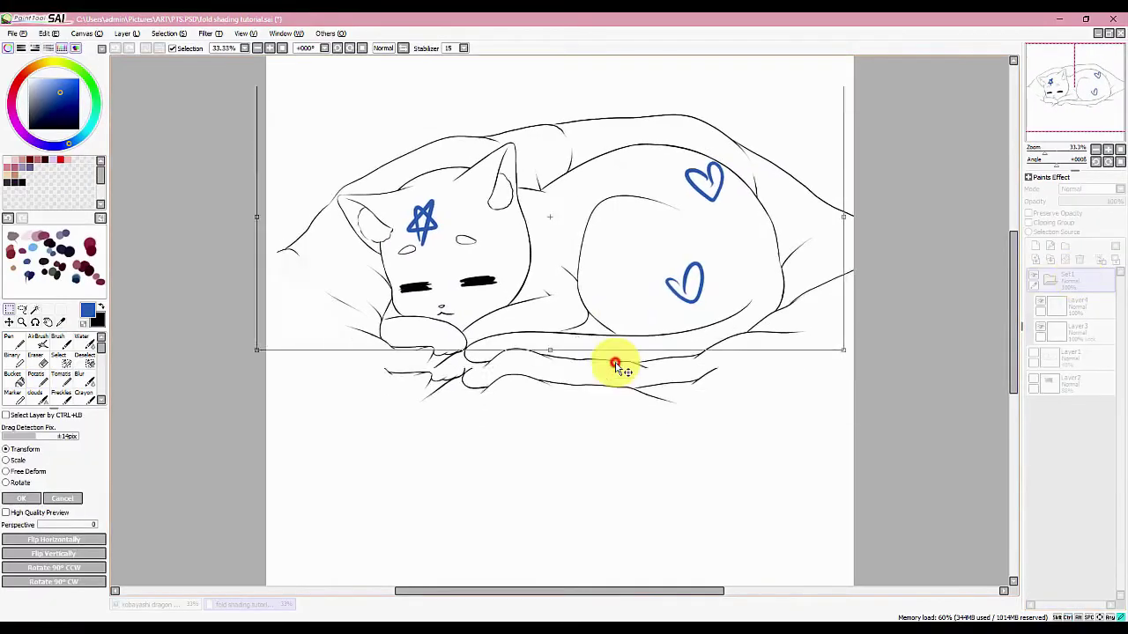
left_click_drag(615, 363, 617, 365)
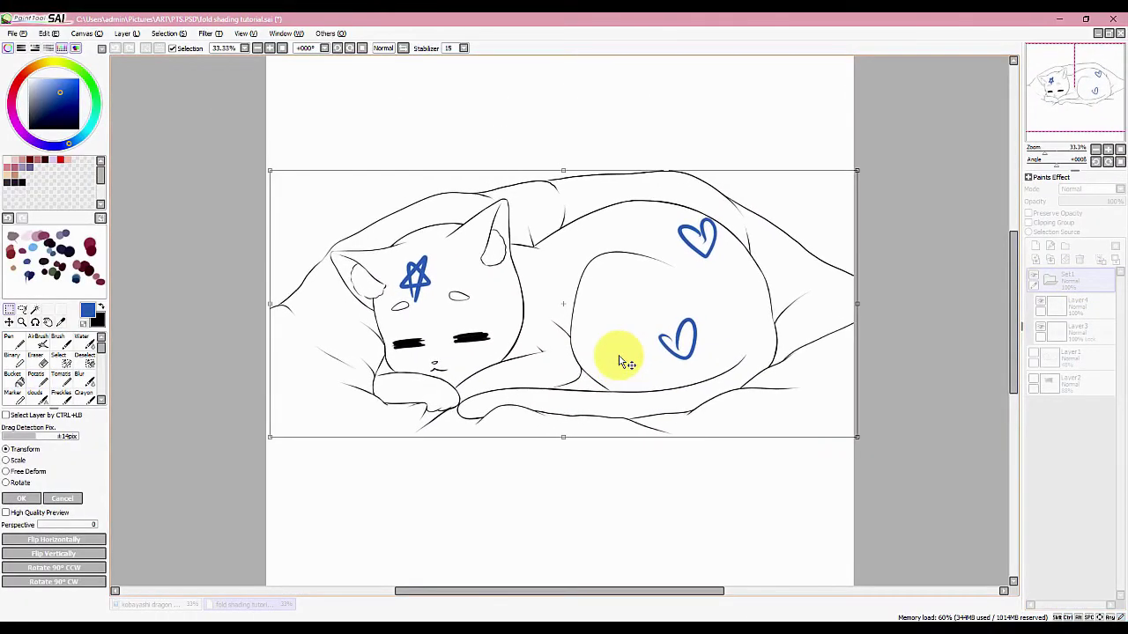
left_click(62, 497)
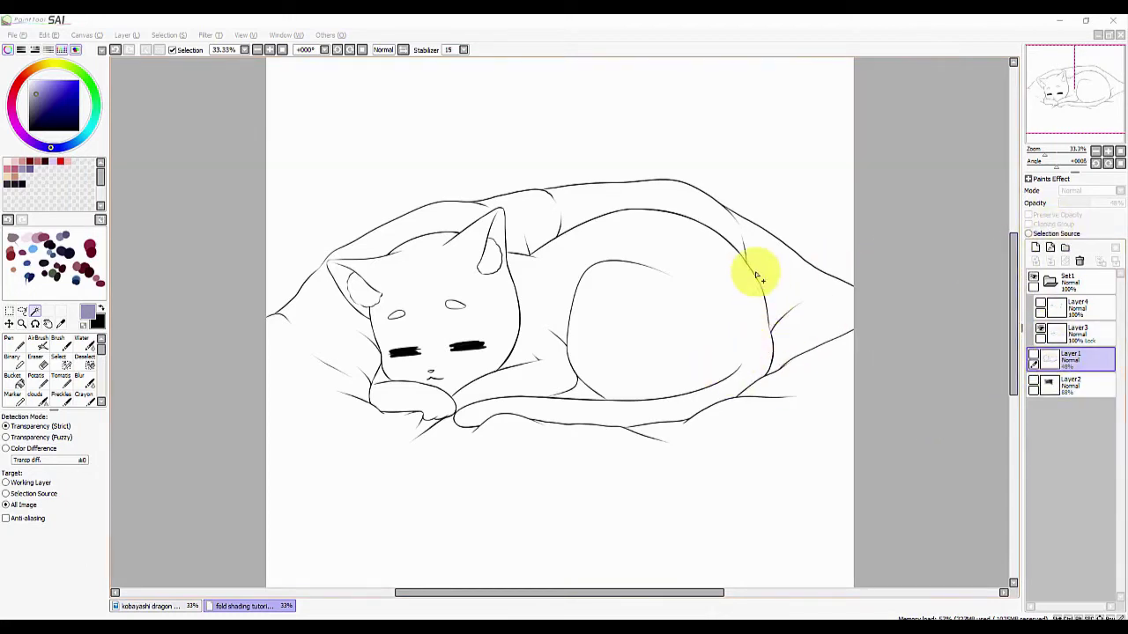
Create a new layer folder above Layer1 and add an empty layer inside it
left_click(15, 351)
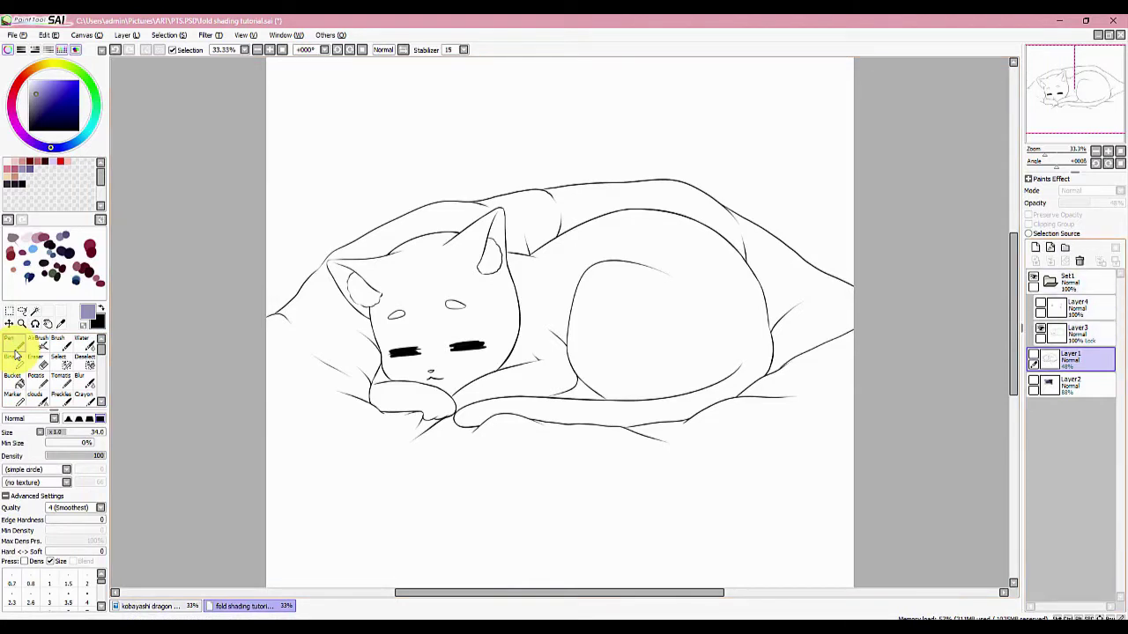
left_click(1065, 248)
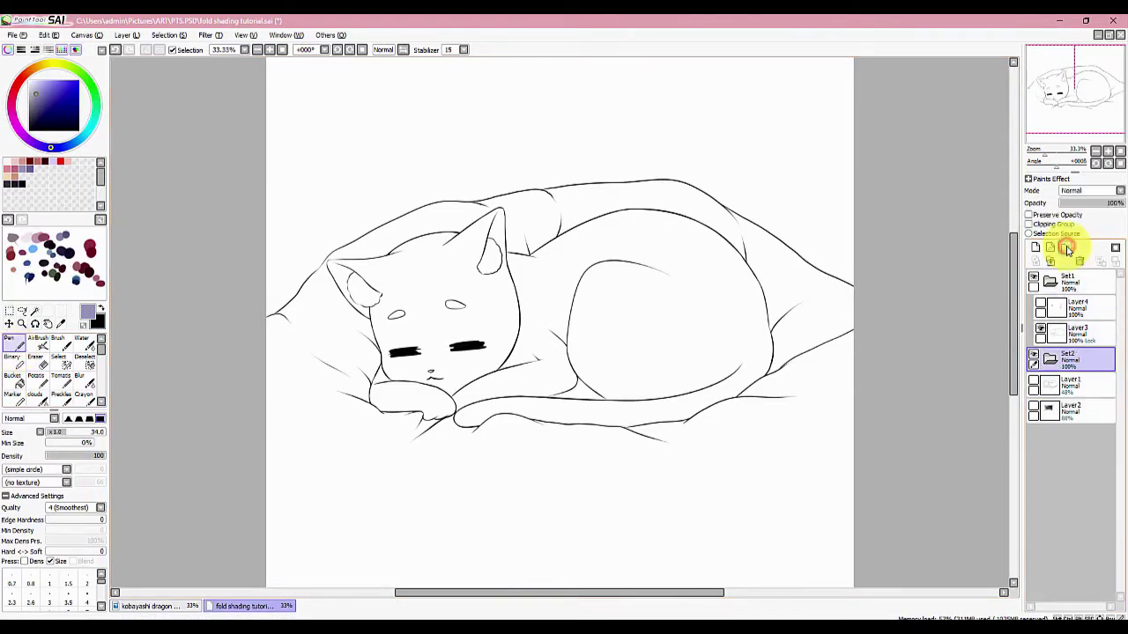
left_click(1035, 248)
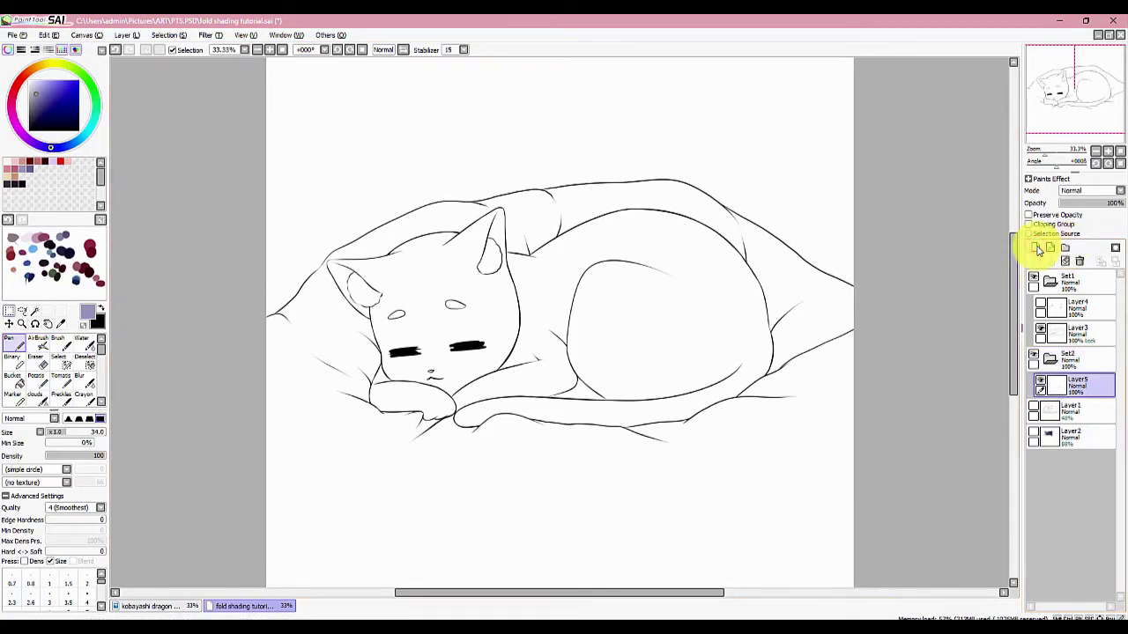
Select the cat's body, head, paw and inner ears with the Magic Wand
left_click(35, 312)
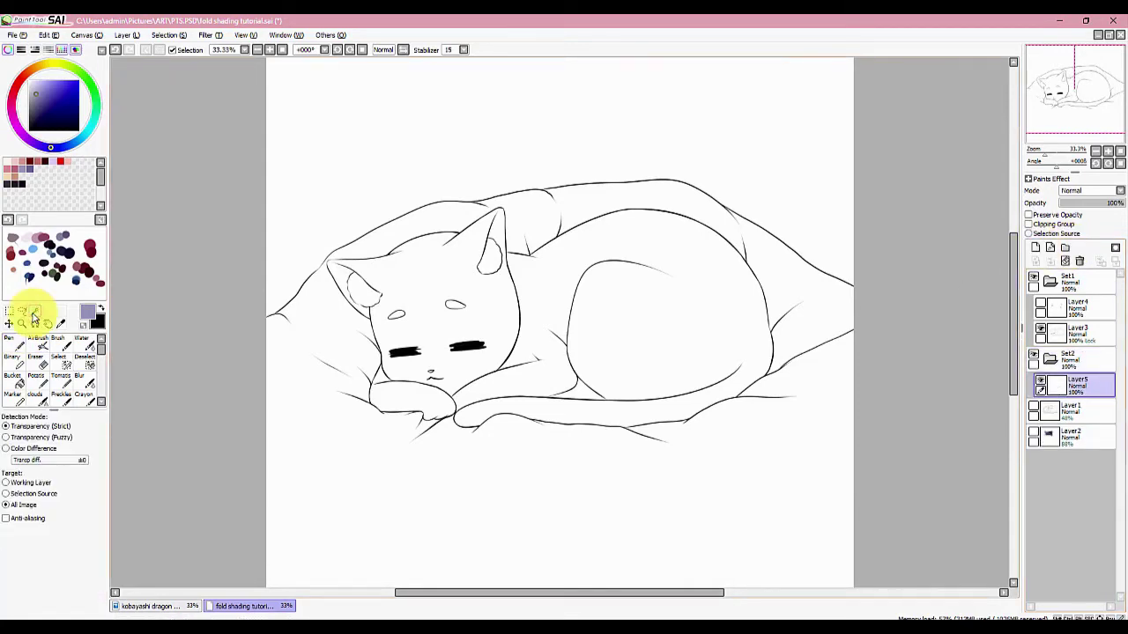
left_click(617, 332)
left_click(455, 297)
left_click(423, 399)
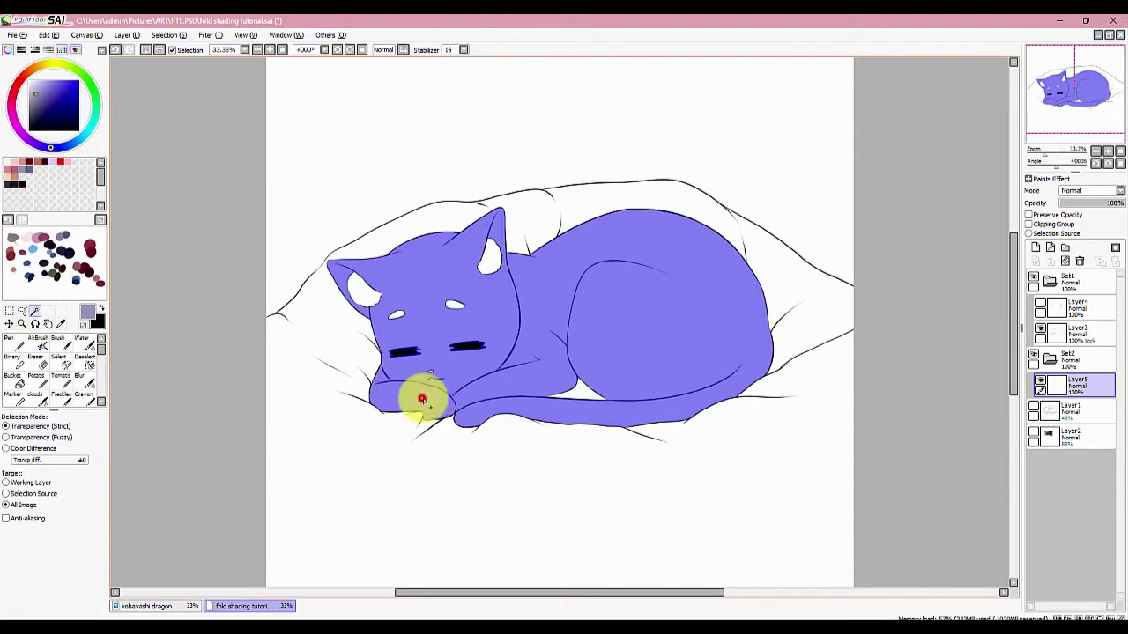
left_click(489, 258)
left_click(359, 294)
Add the unselected eyebrows, eyes and nose area of the cat's face to the selection with the Select brush
left_click(62, 366)
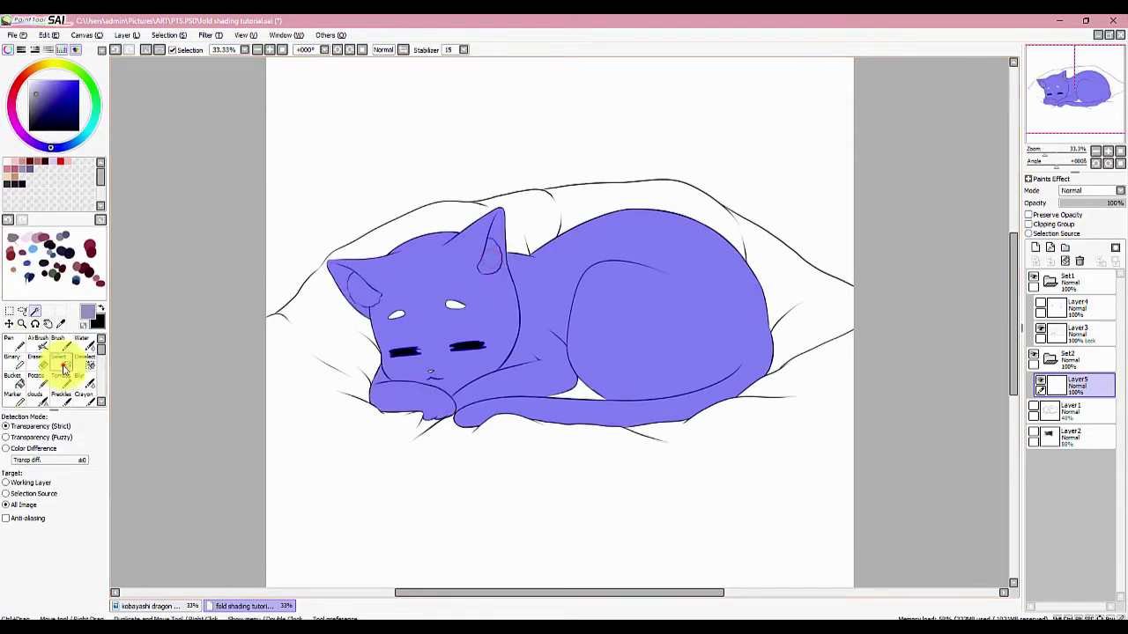
left_click(425, 308)
left_click(428, 344)
key("bracketleft")
key("bracketleft")
key("bracketleft")
key("bracketleft")
key("bracketleft")
key("bracketleft")
key("bracketleft")
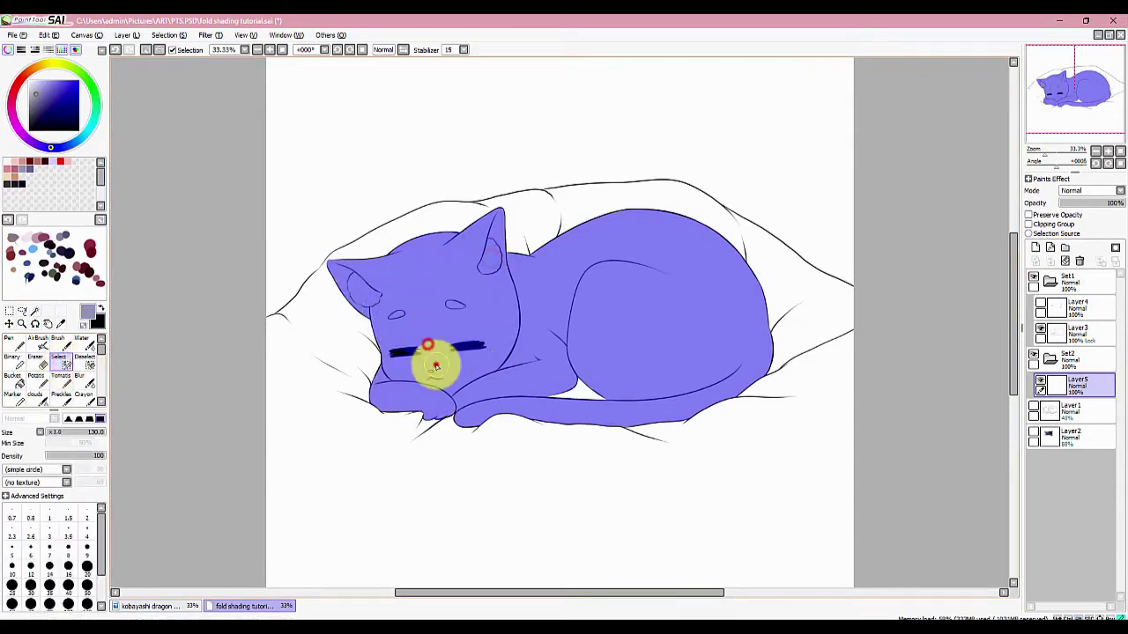
left_click(436, 365)
left_click_drag(436, 366, 435, 367)
Add the ear tip and the gap between the hind leg and tail to the selection, using Select brush sizes 7 and 178
left_click_drag(381, 308, 345, 274, "ctrl+alt")
left_click(343, 274)
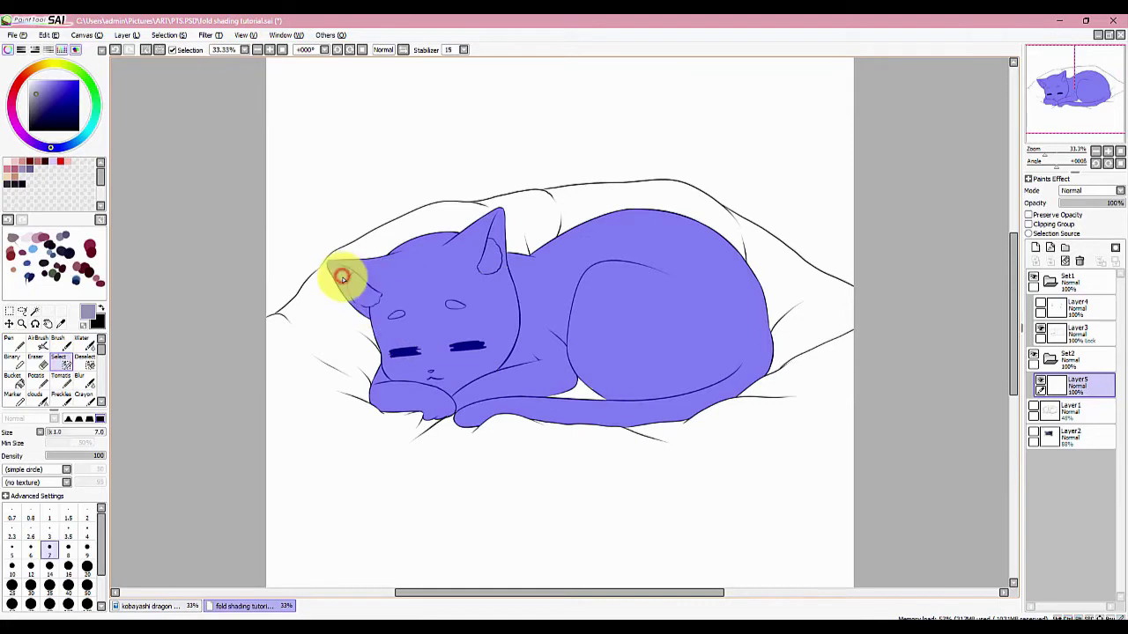
left_click(335, 277)
left_click_drag(621, 314, 666, 330, "ctrl+alt")
left_click_drag(579, 387, 617, 385)
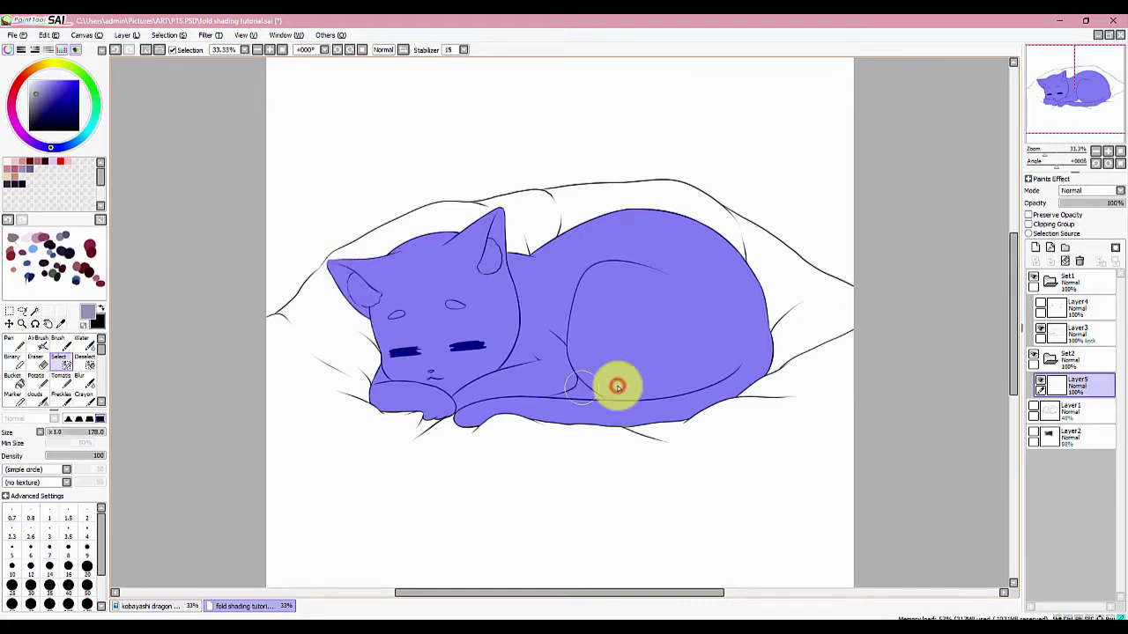
Mask the Set2 folder with the cat selection and fill Layer5 with light pink
left_click(1081, 360)
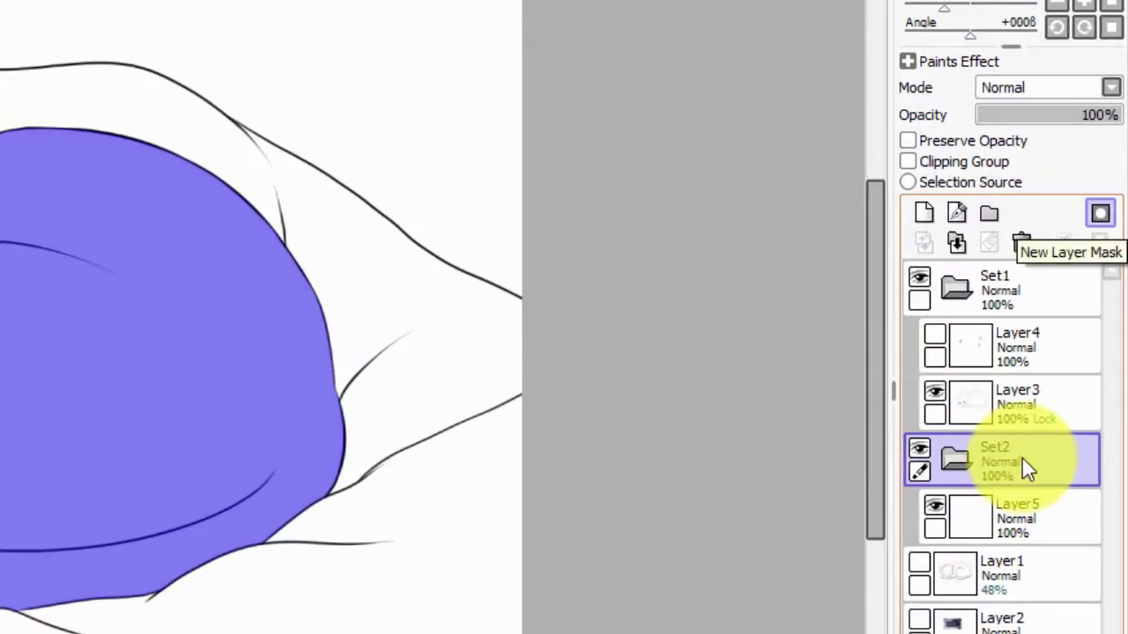
left_click(1100, 214)
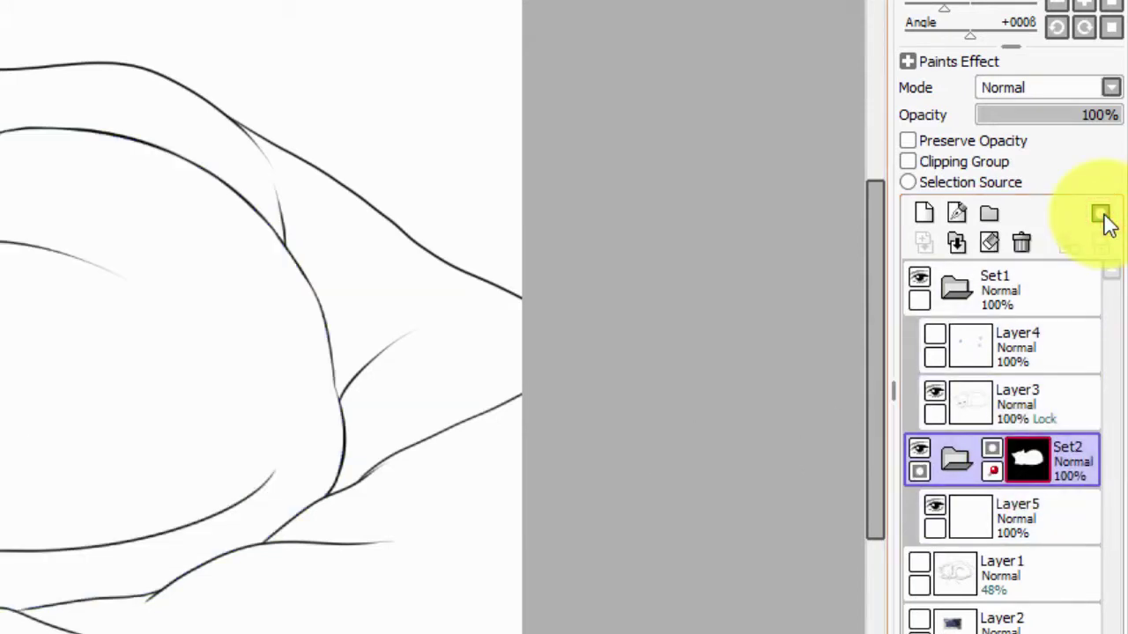
left_click(1011, 507)
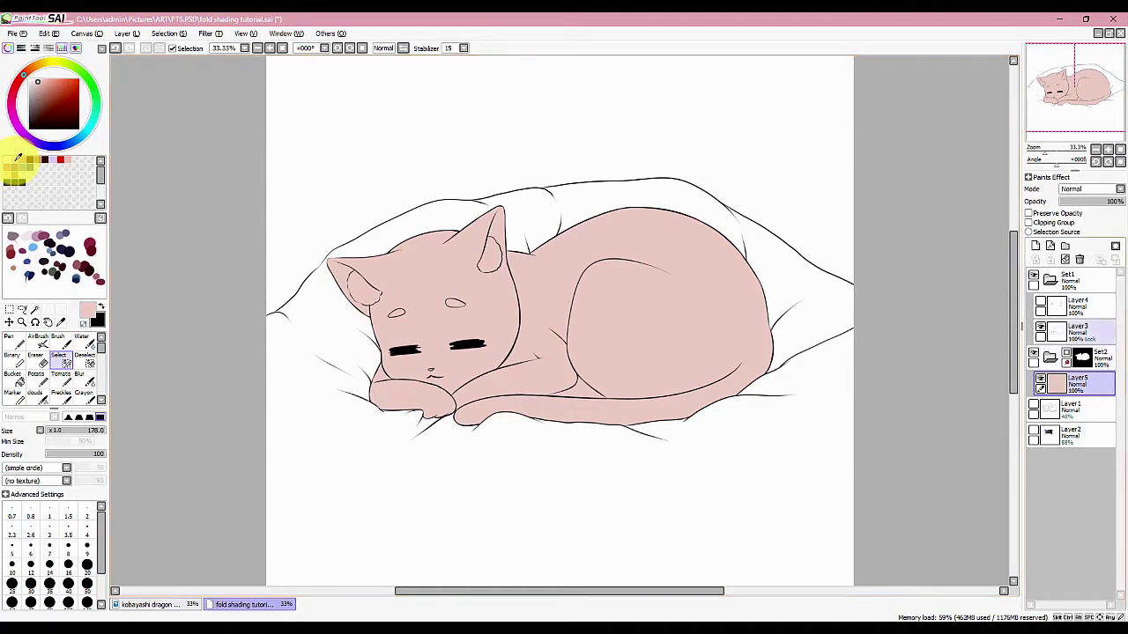
Add a new layer above Layer5 in the Set2 folder and choose dark maroon as the colour
left_click(1036, 246)
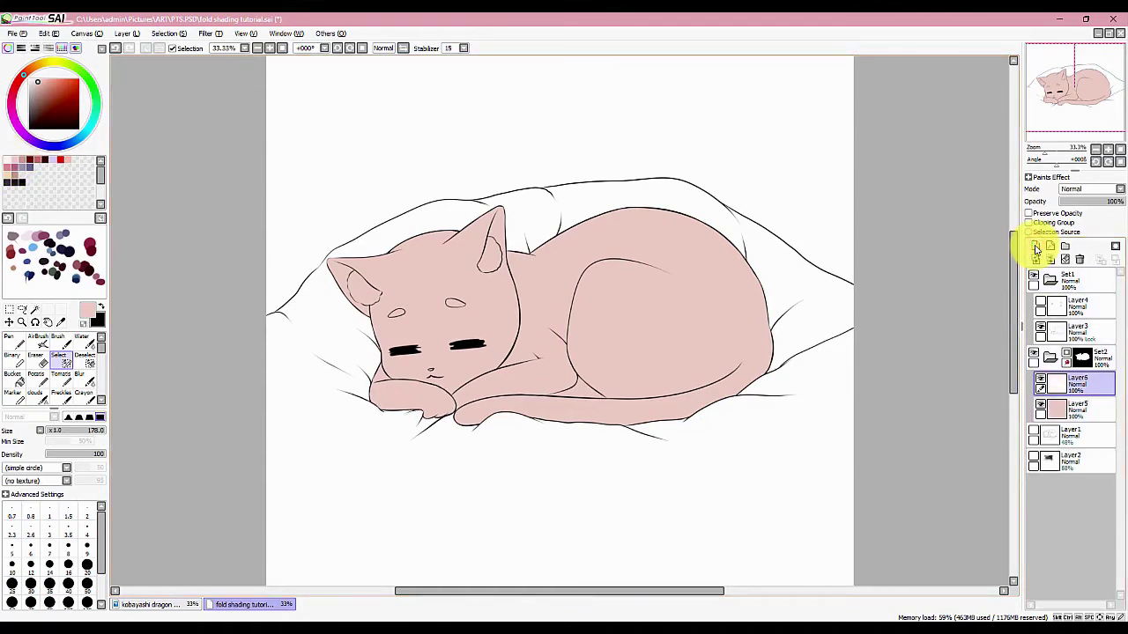
left_click(37, 159)
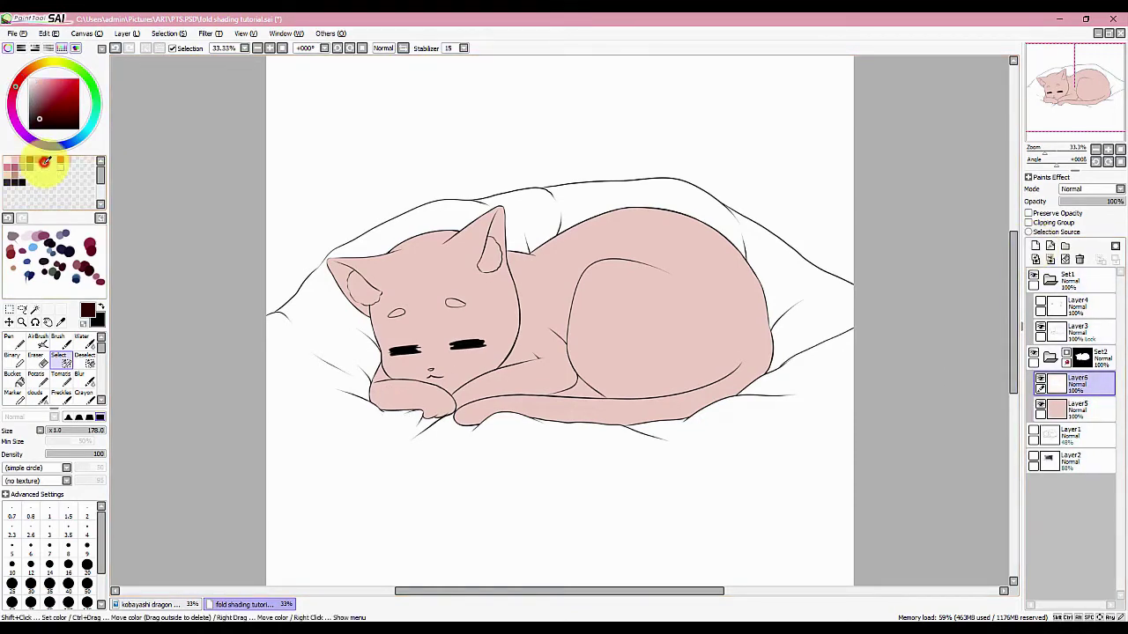
mouse_move(687, 275)
left_mouse_down()
mouse_move(432, 294)
mouse_move(541, 445)
left_mouse_up()
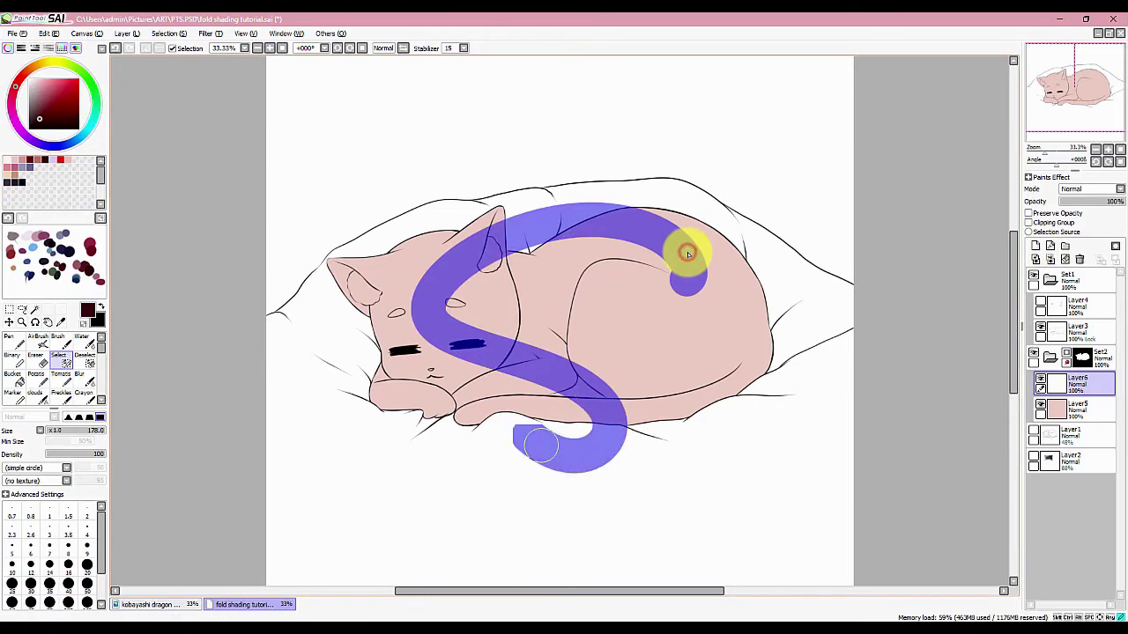
left_click(147, 48)
Try long dark maroon Pen strokes across and beyond the cat to test the folder mask, and undo them
left_click(14, 348)
mouse_move(635, 174)
left_mouse_down()
mouse_move(462, 345)
mouse_move(332, 226)
mouse_move(317, 320)
mouse_move(642, 167)
left_mouse_up()
left_click_drag(635, 208, 548, 421)
left_click_drag(372, 333, 756, 340)
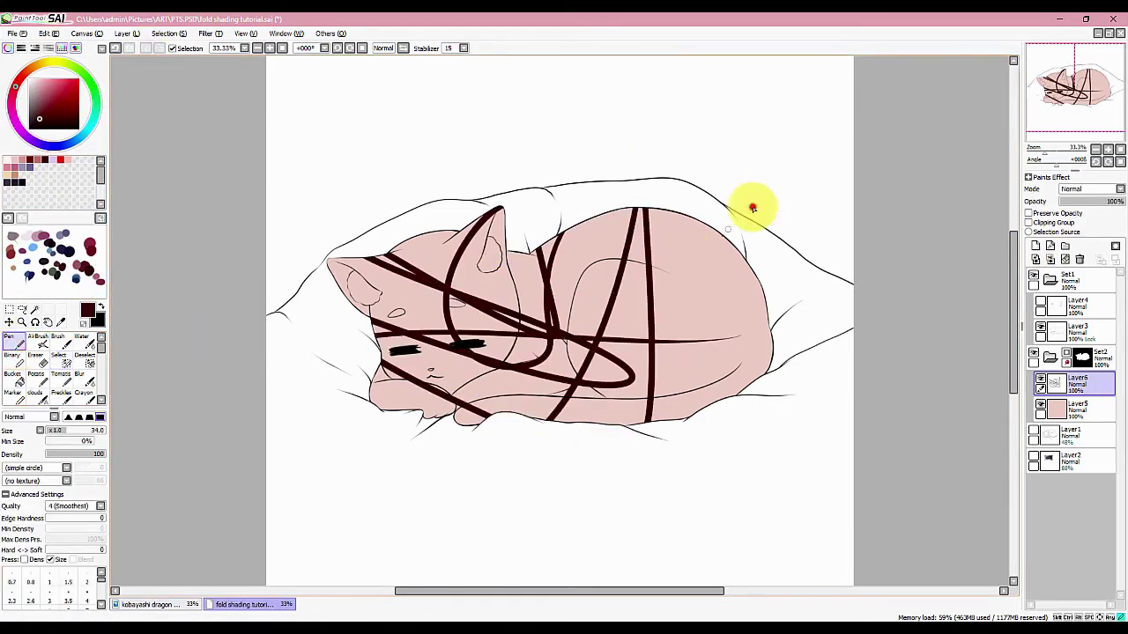
left_click_drag(722, 234, 572, 383)
left_click(114, 48)
left_click(114, 48)
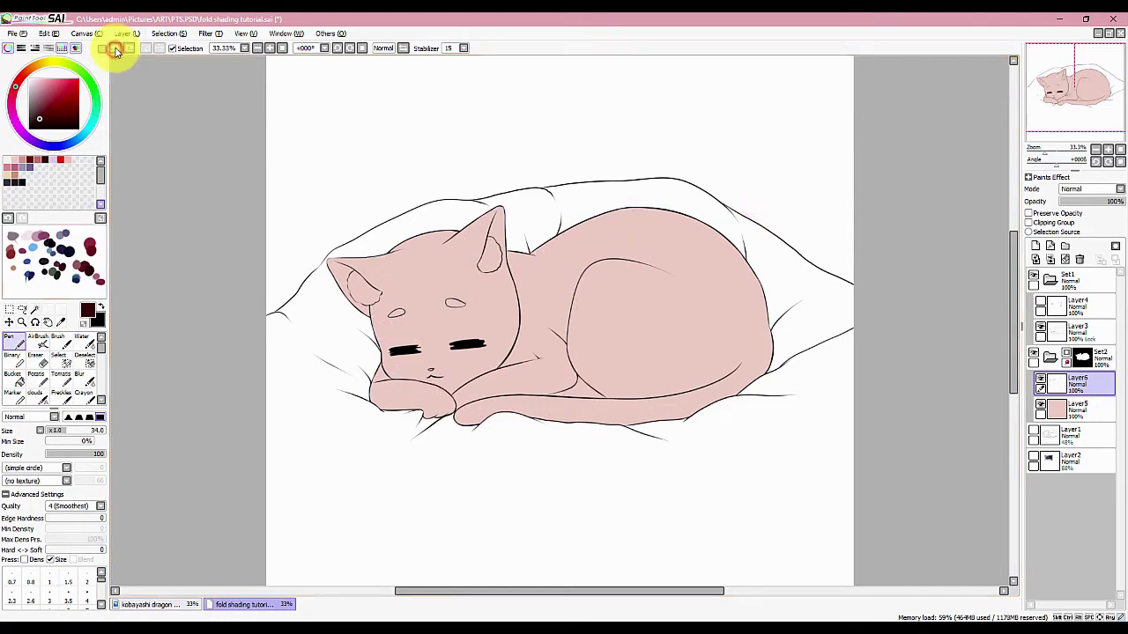
Try selecting the cat's masked area with the Magic Wand, undo the selection and switch to the Set1 folder
left_click(33, 315)
left_click(486, 260)
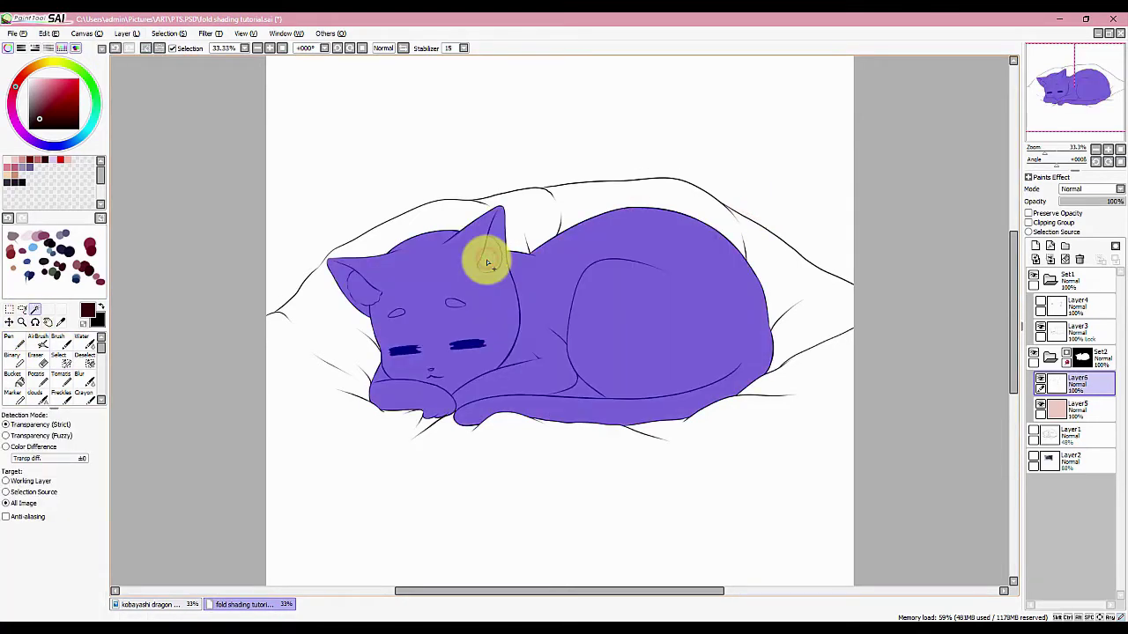
left_click(114, 48)
left_click(1073, 281)
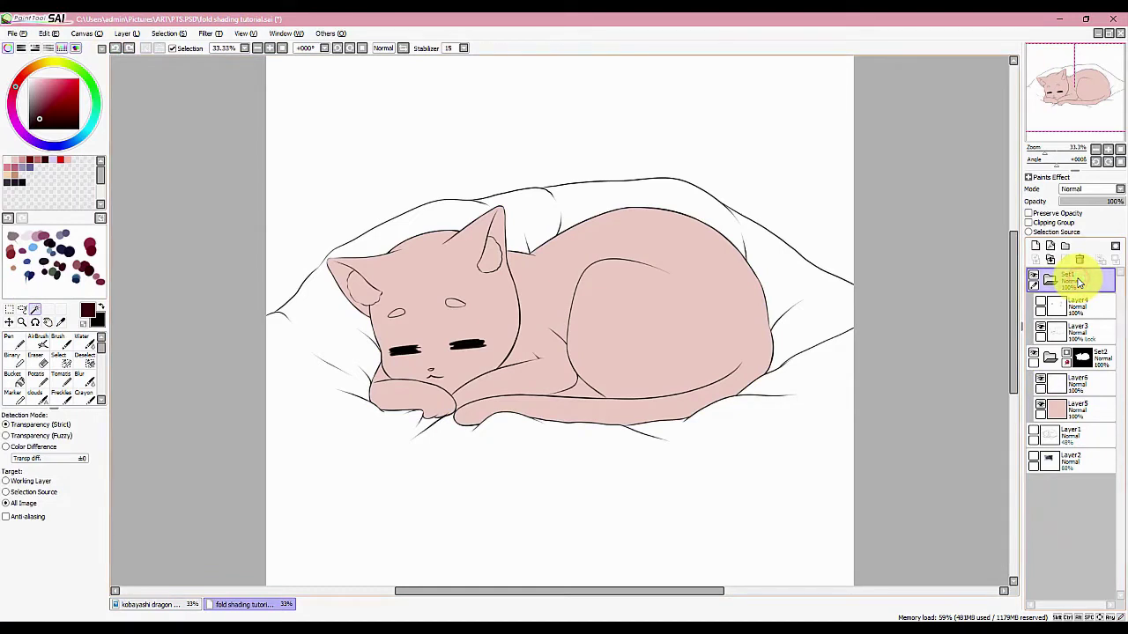
left_click(10, 346)
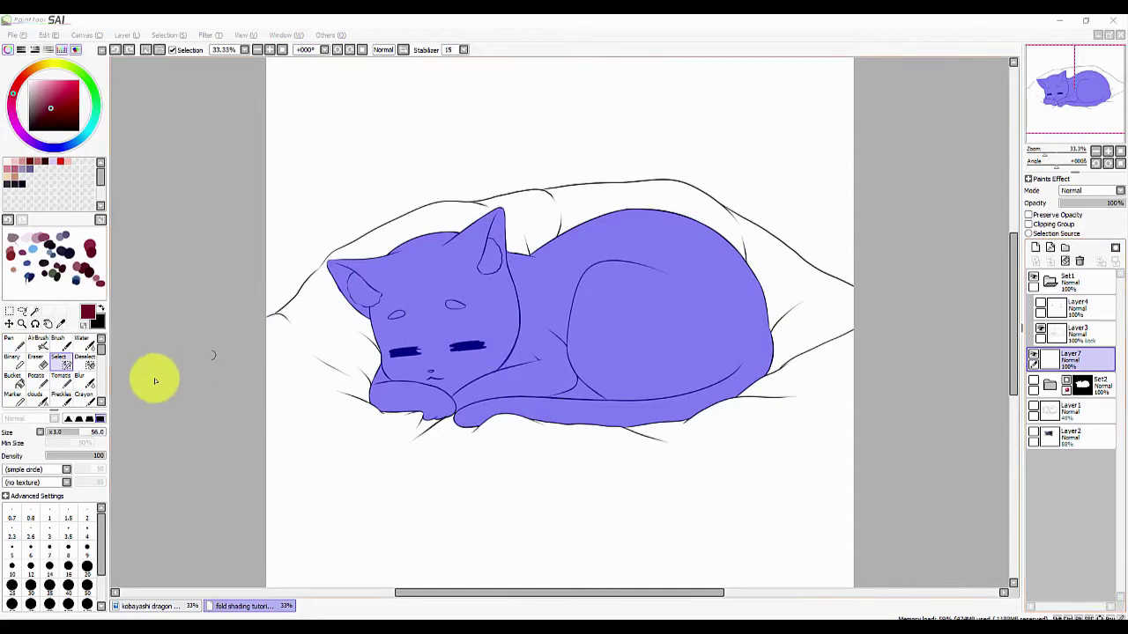
Fill the selected cat shape on Layer7 with light pink
left_click(15, 349)
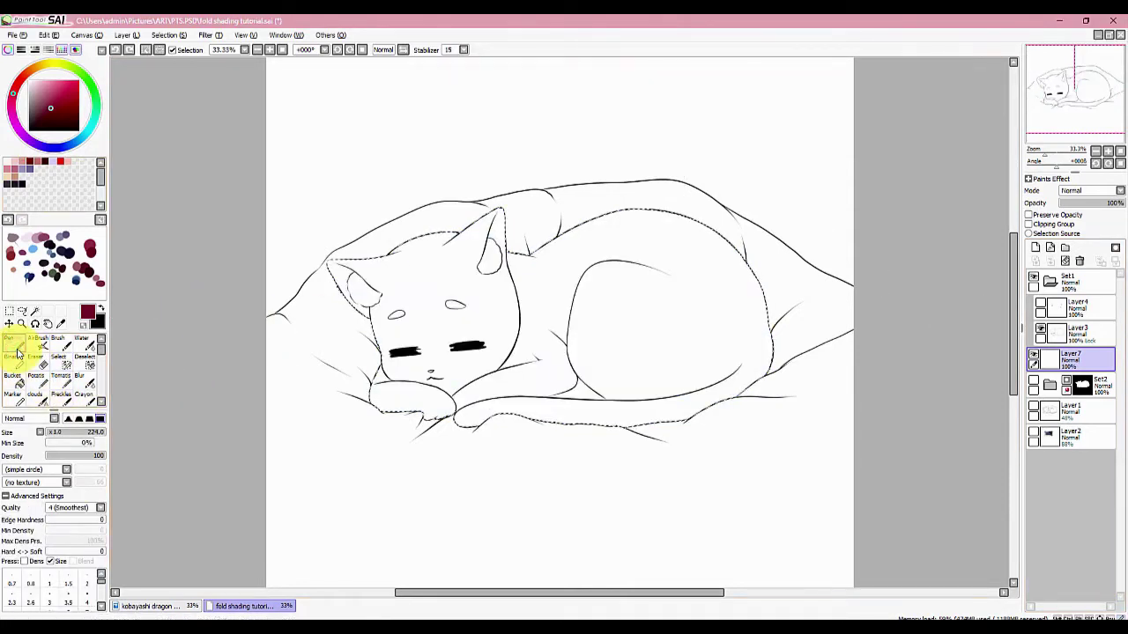
left_click(14, 158)
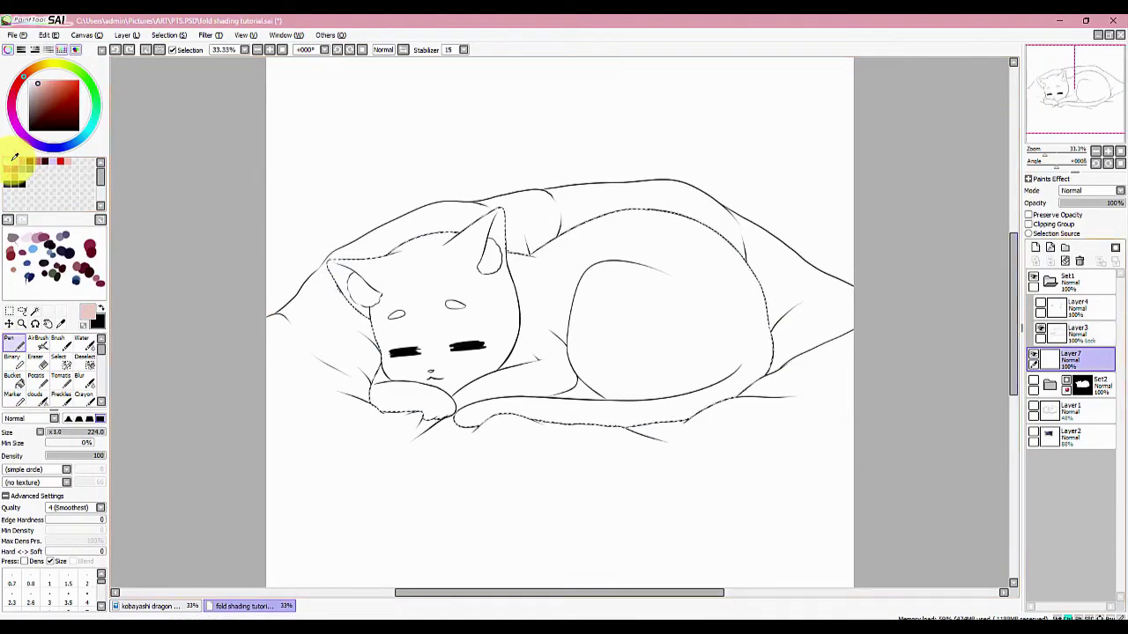
key("ctrl+f")
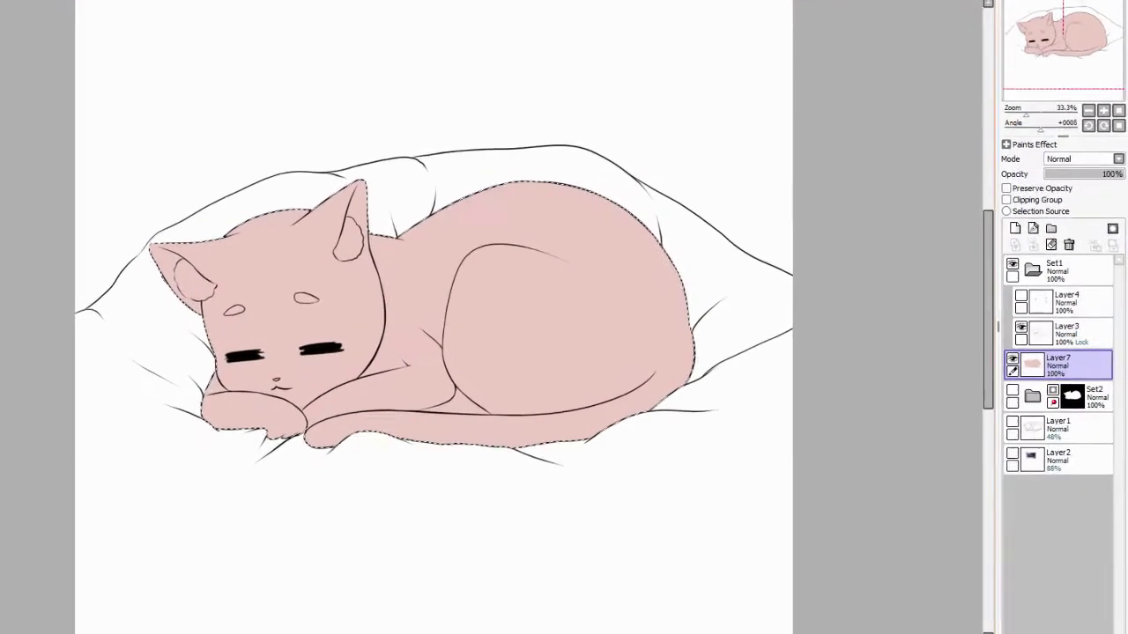
Add a new layer clipped to Layer7 and paint darker pink Pen strokes across the cat's head and body
left_click(1015, 228)
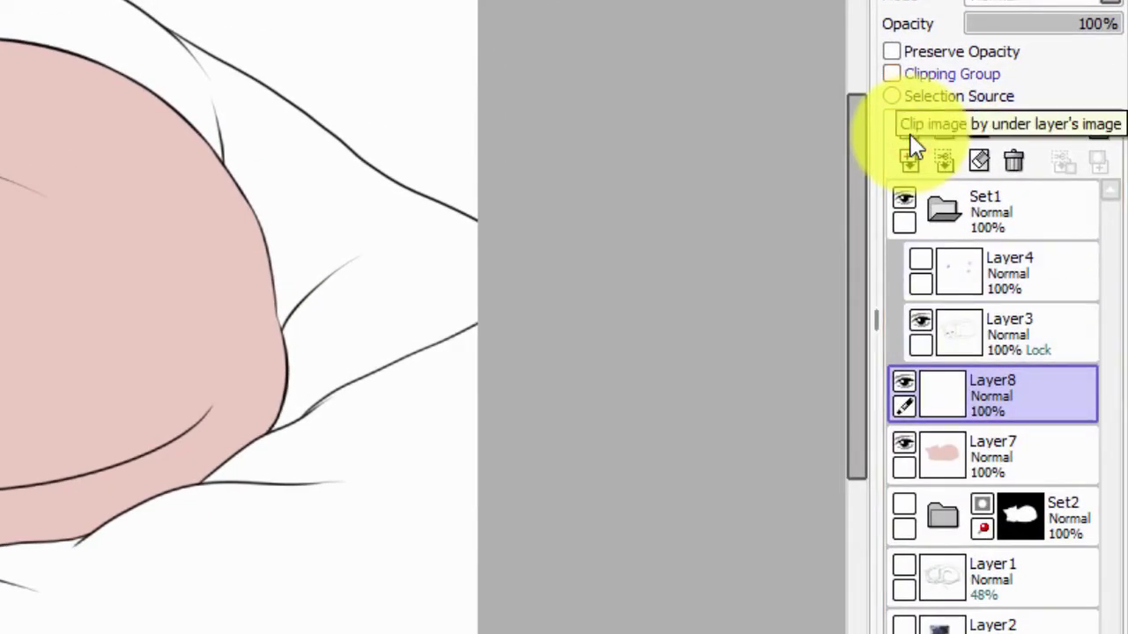
left_click(925, 74)
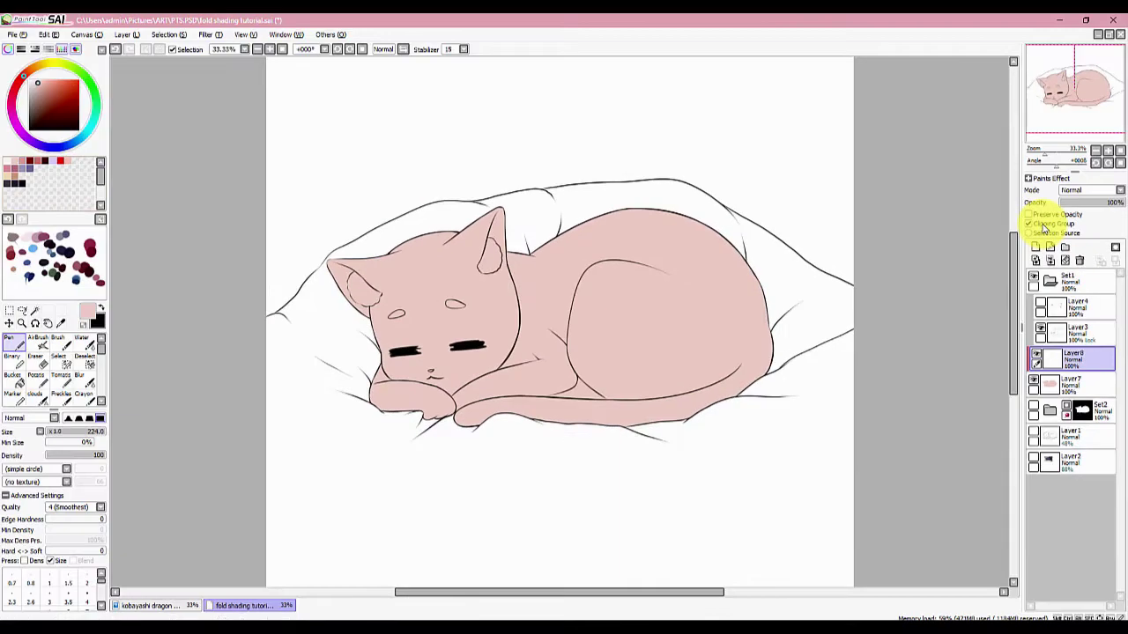
left_click(26, 160)
left_click_drag(447, 159, 241, 287)
mouse_move(405, 295)
left_mouse_down()
mouse_move(643, 314)
mouse_move(684, 390)
mouse_move(738, 365)
left_mouse_up()
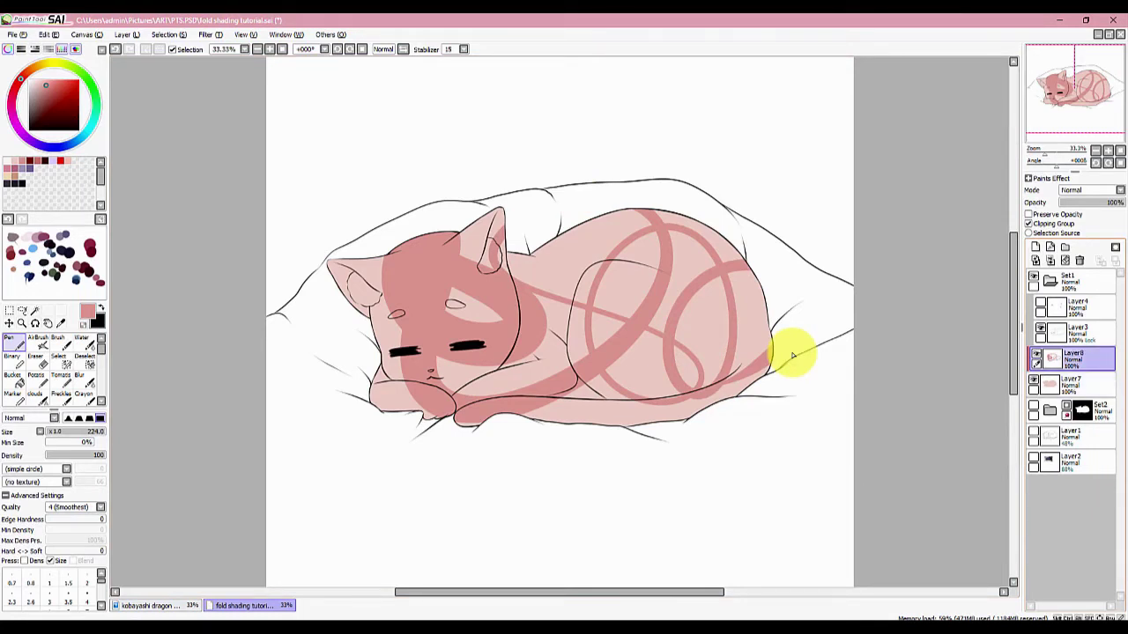
Toggle Layer8's visibility off and on twice to compare the cat with and without the darker strokes
left_click(1034, 355)
left_click(1036, 356)
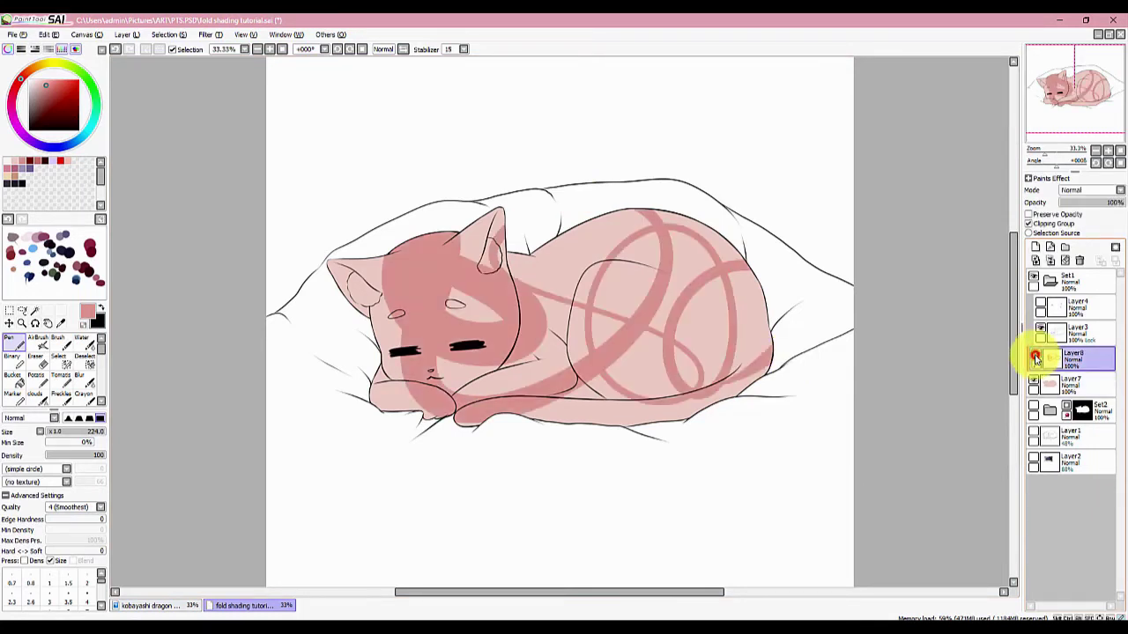
left_click(1036, 356)
left_click(1036, 356)
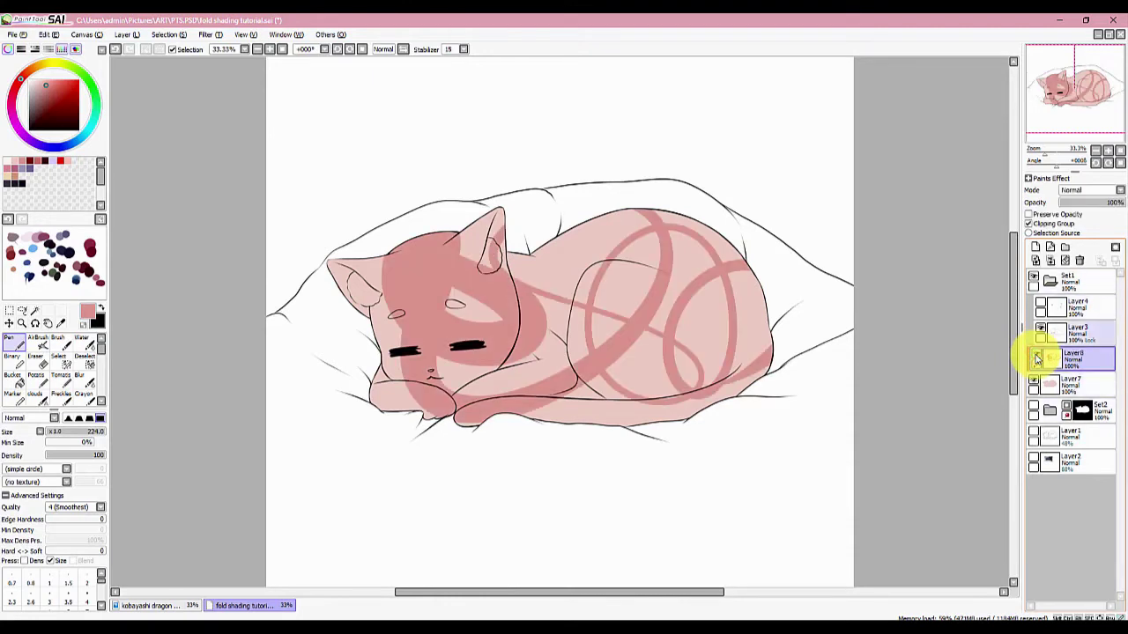
Set the blending mode of Layer8 to Screen
left_click(1091, 190)
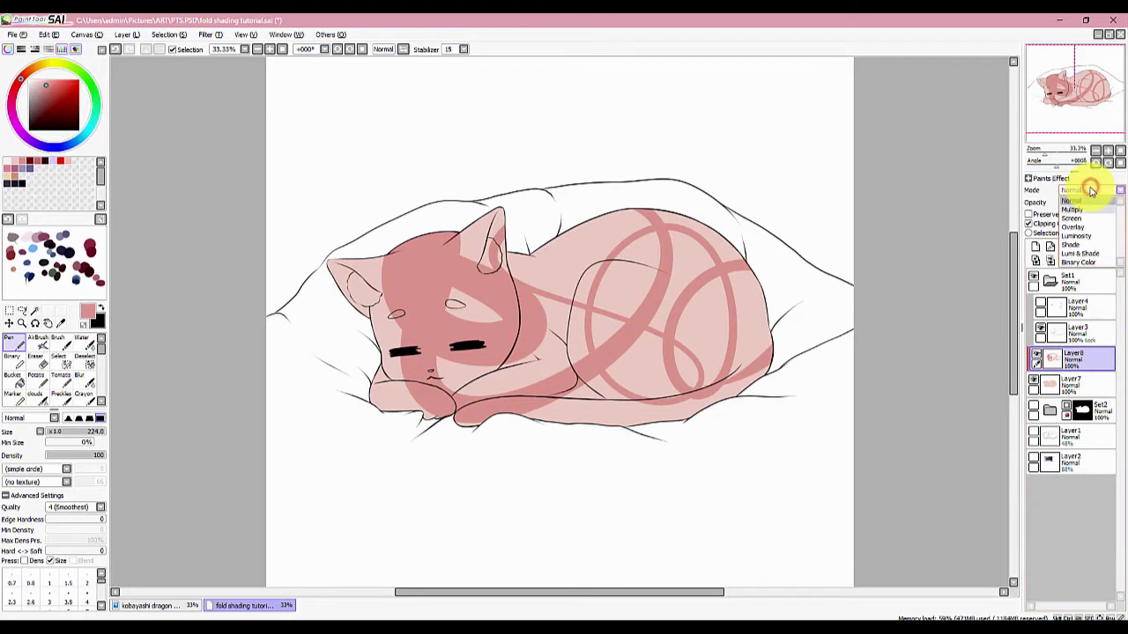
left_click(1076, 219)
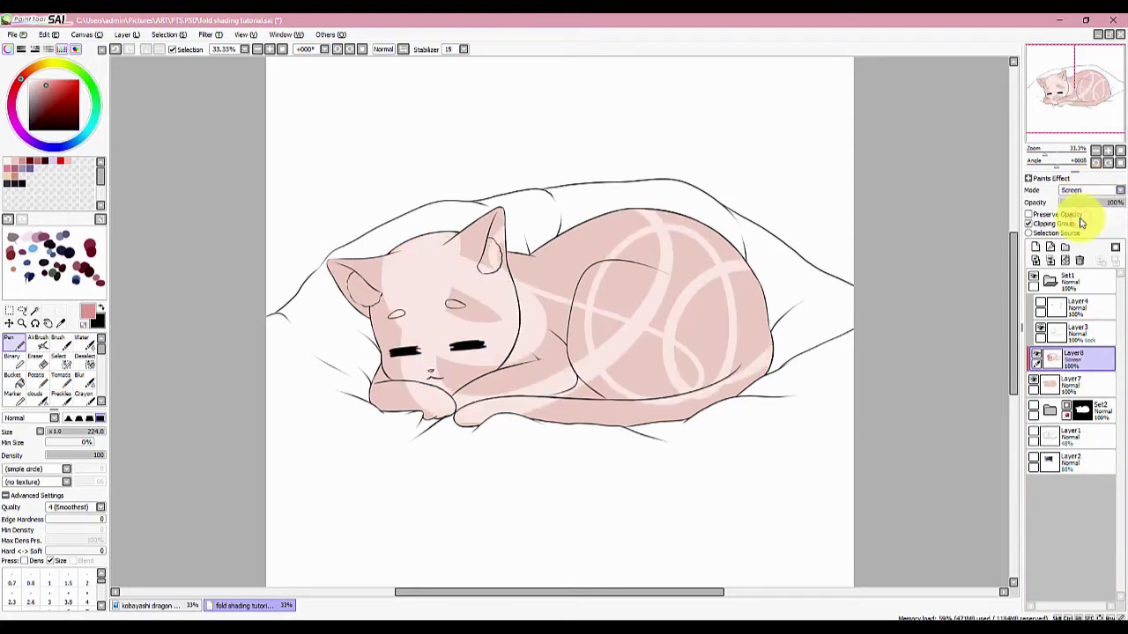
Set the blending mode of Layer8 to Luminosity
left_click(1089, 192)
left_click(1080, 235)
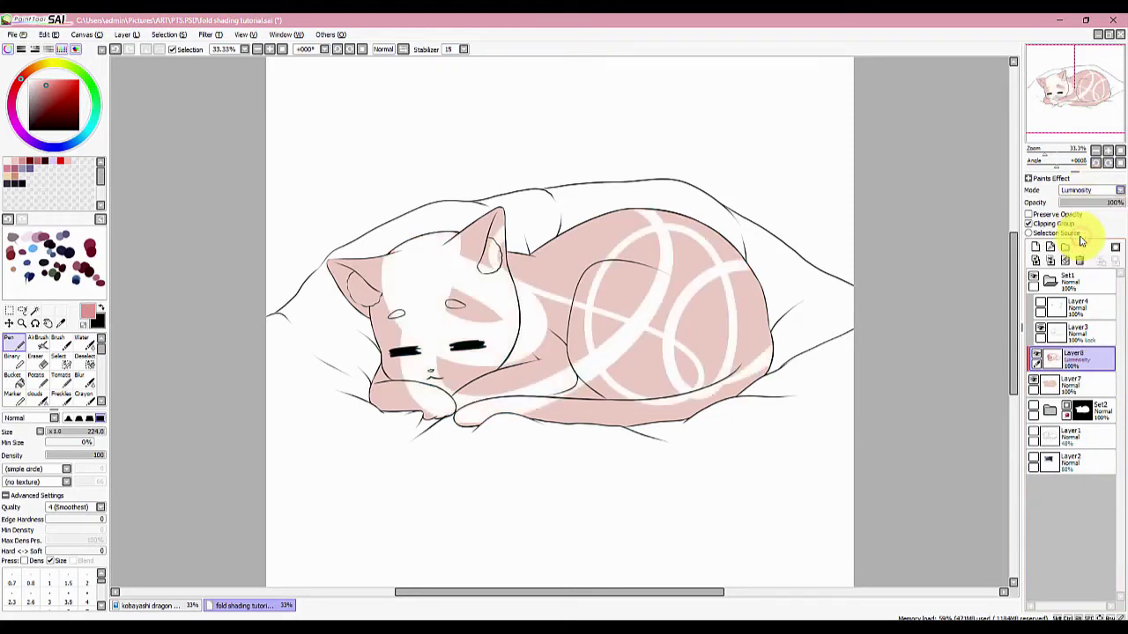
Undo the blending mode changes and the darker pink strokes on Layer8, leaving the clipped layer empty
left_click(115, 50)
left_click(115, 50)
left_click(116, 50)
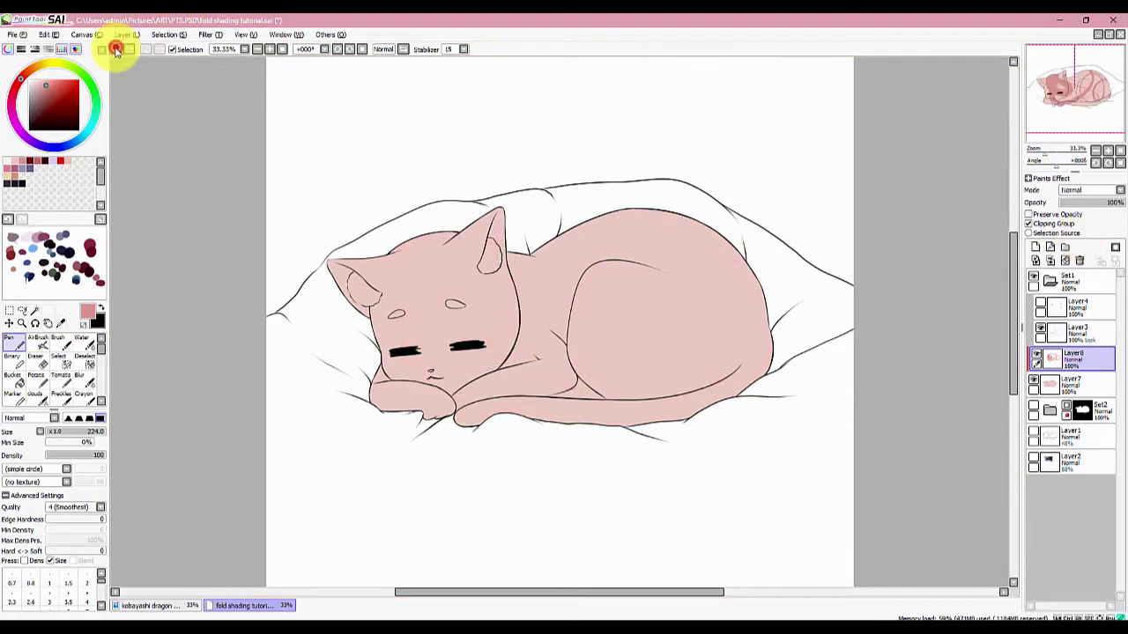
left_click(114, 49)
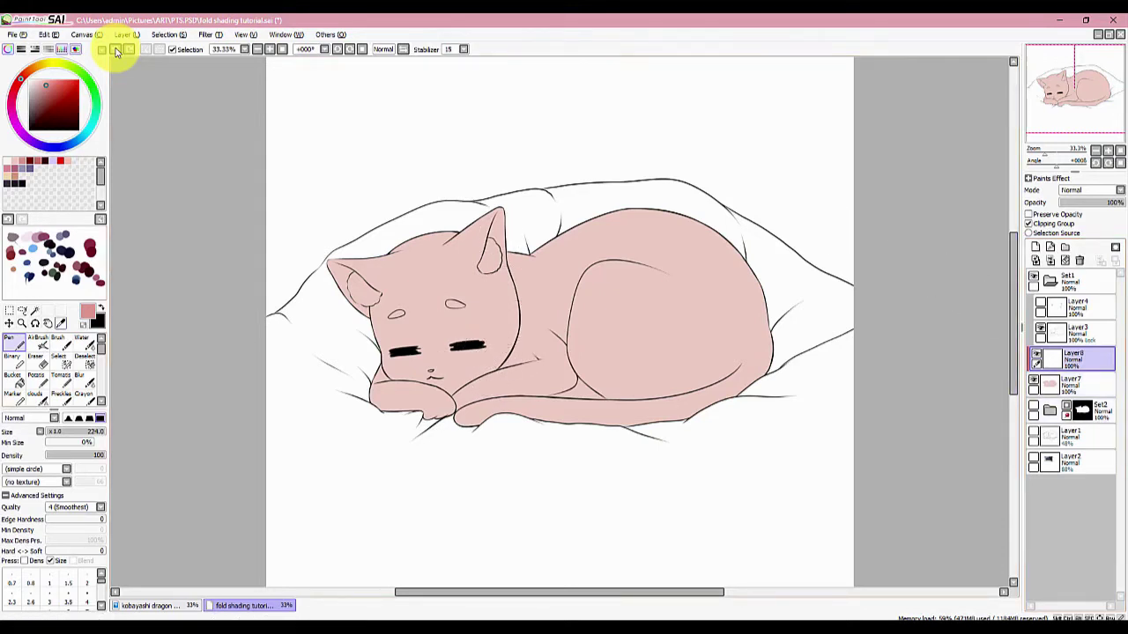
left_click(100, 313)
left_click(100, 310)
mouse_move(521, 275)
left_mouse_down()
mouse_move(540, 304)
mouse_move(405, 302)
mouse_move(400, 233)
mouse_move(386, 273)
mouse_move(417, 357)
mouse_move(444, 378)
left_mouse_up()
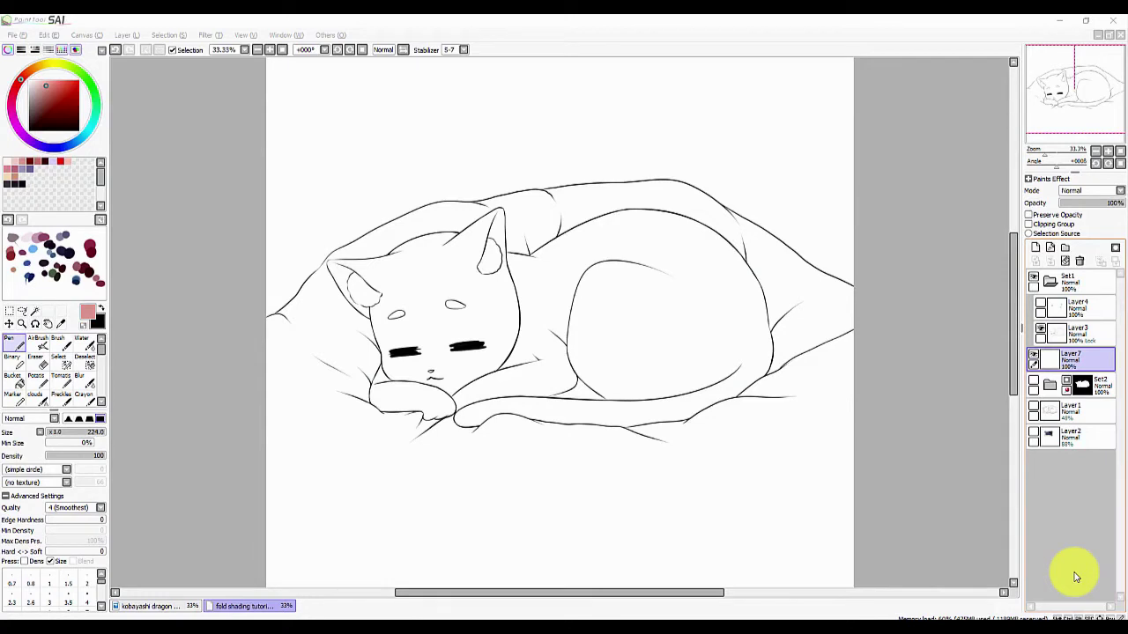
Review the Stabilizer levels and draw a wavy pink Pen stroke above the cat on Layer7 with S-7
left_click(464, 49)
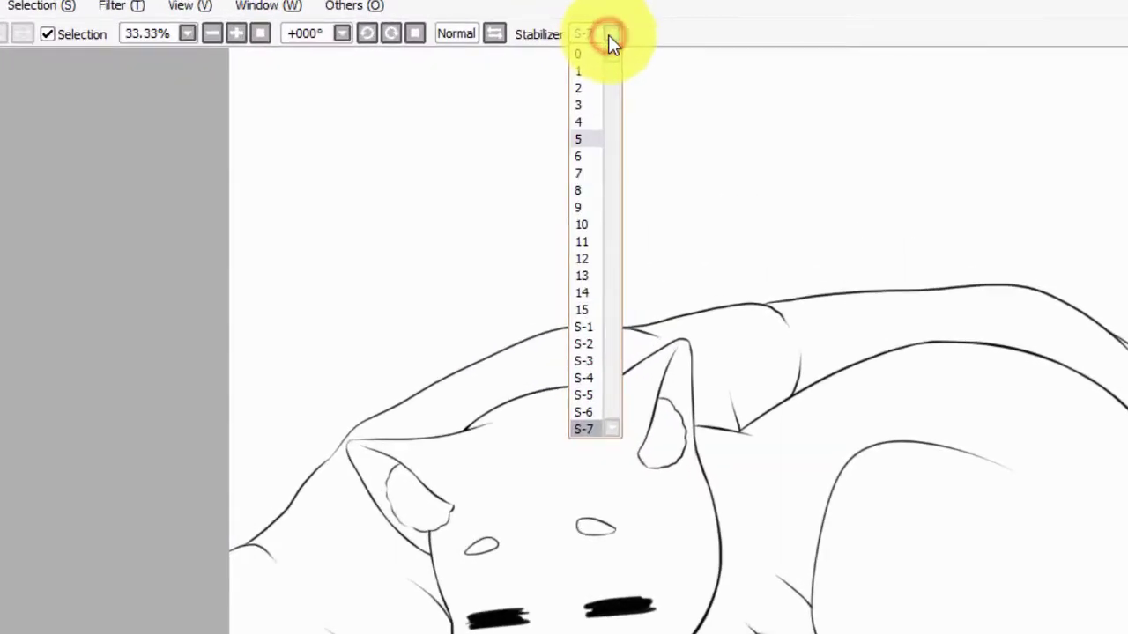
left_click(725, 33)
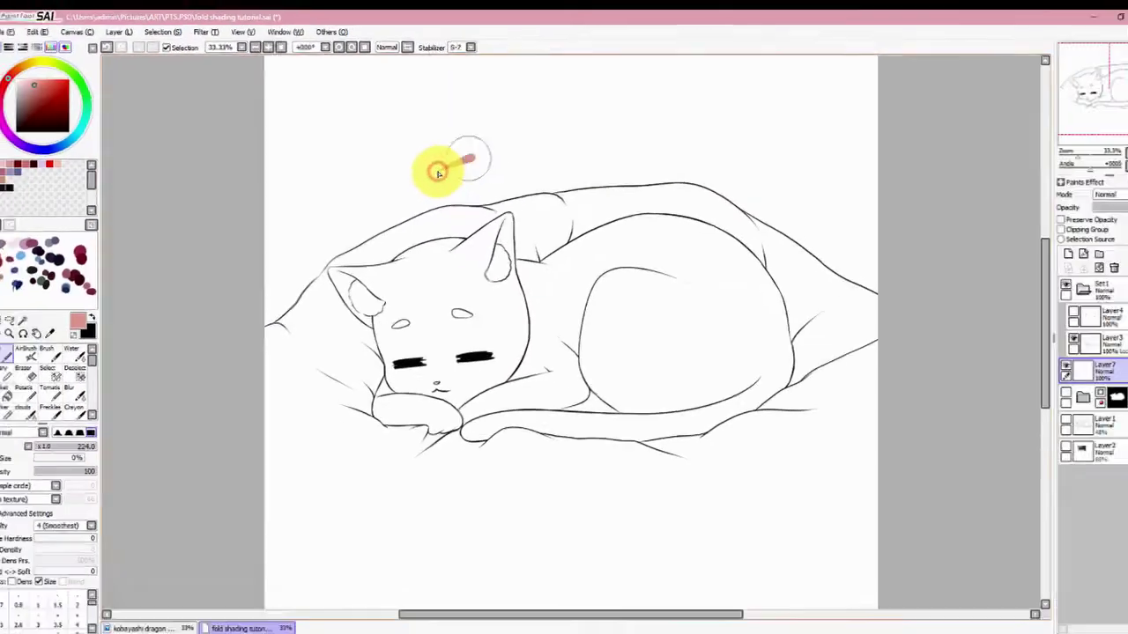
mouse_move(468, 159)
left_mouse_down()
mouse_move(570, 151)
mouse_move(567, 190)
mouse_move(675, 141)
mouse_move(656, 244)
mouse_move(749, 225)
left_mouse_up()
Set the Stabilizer to 0 and draw four thick, short curved Pen strokes around the top of the cat
left_click(456, 48)
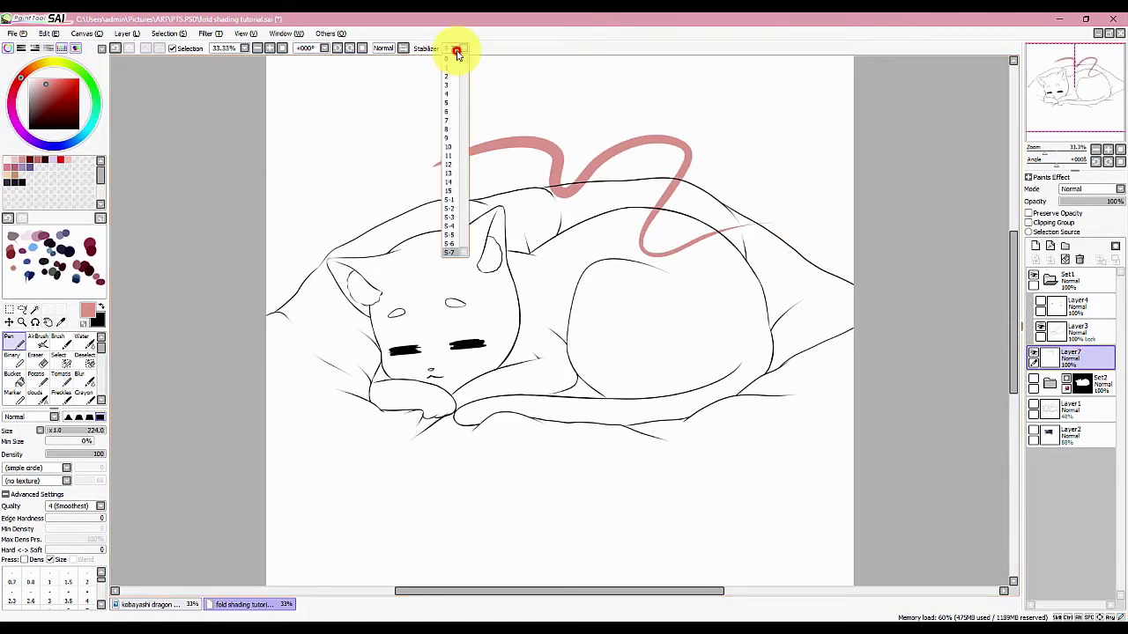
left_click(450, 52)
mouse_move(465, 98)
left_mouse_down()
mouse_move(410, 172)
mouse_move(404, 221)
left_mouse_up()
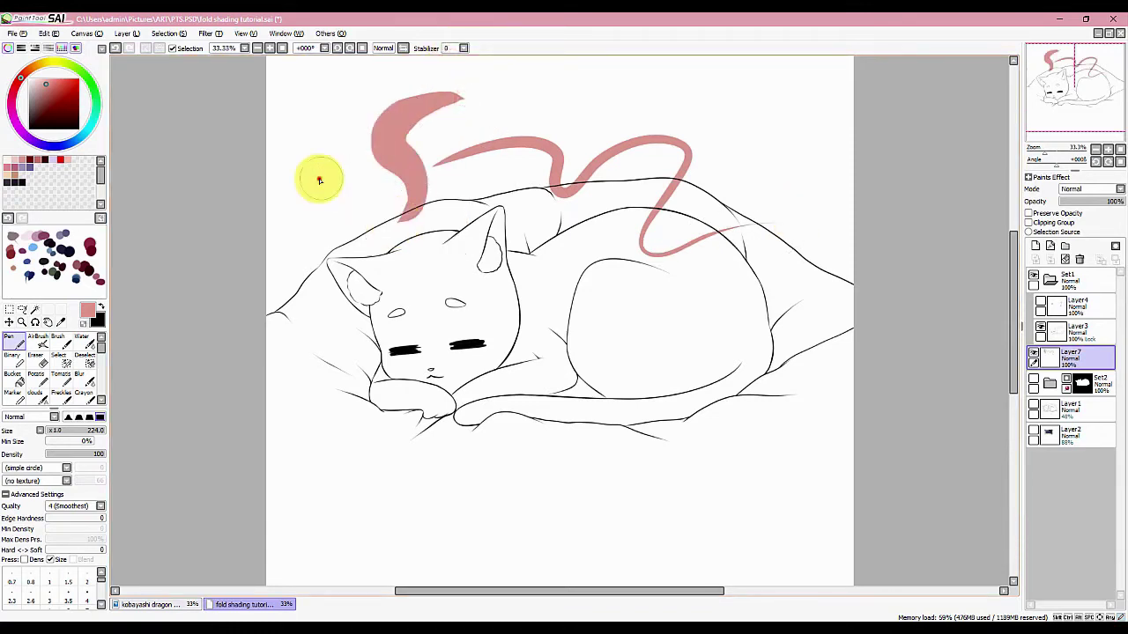
left_click_drag(313, 176, 318, 269)
left_click_drag(499, 97, 609, 111)
left_click_drag(665, 84, 723, 128)
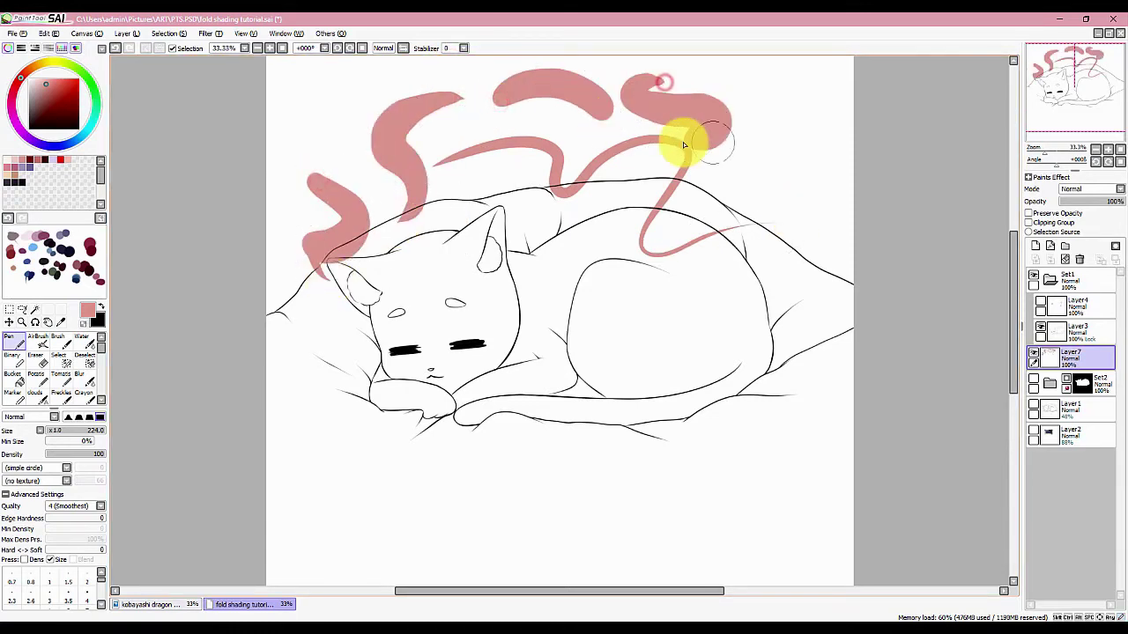
Dab scattered small pink Pen dots above and behind the cat's back with the Stabilizer at 0
left_click(458, 48)
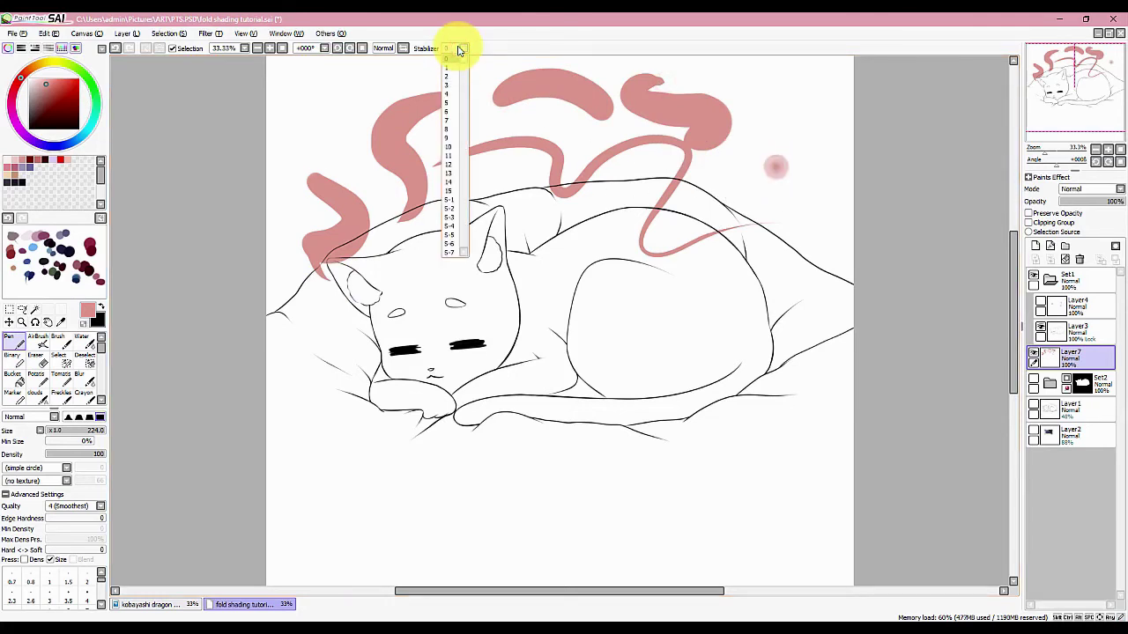
left_click(756, 224)
left_click(793, 223)
left_click(794, 243)
left_click(819, 244)
left_click(749, 198)
left_click(808, 196)
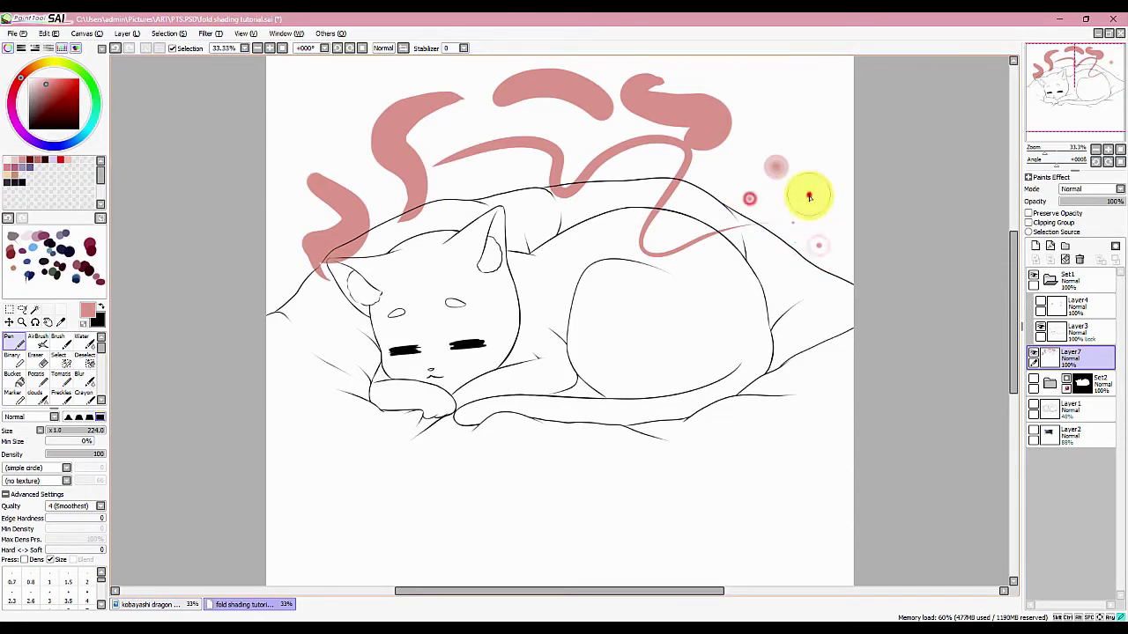
left_click(773, 211)
left_click(794, 135)
left_click(719, 153)
left_click(796, 139)
left_click(711, 178)
left_click(763, 106)
left_click(721, 124)
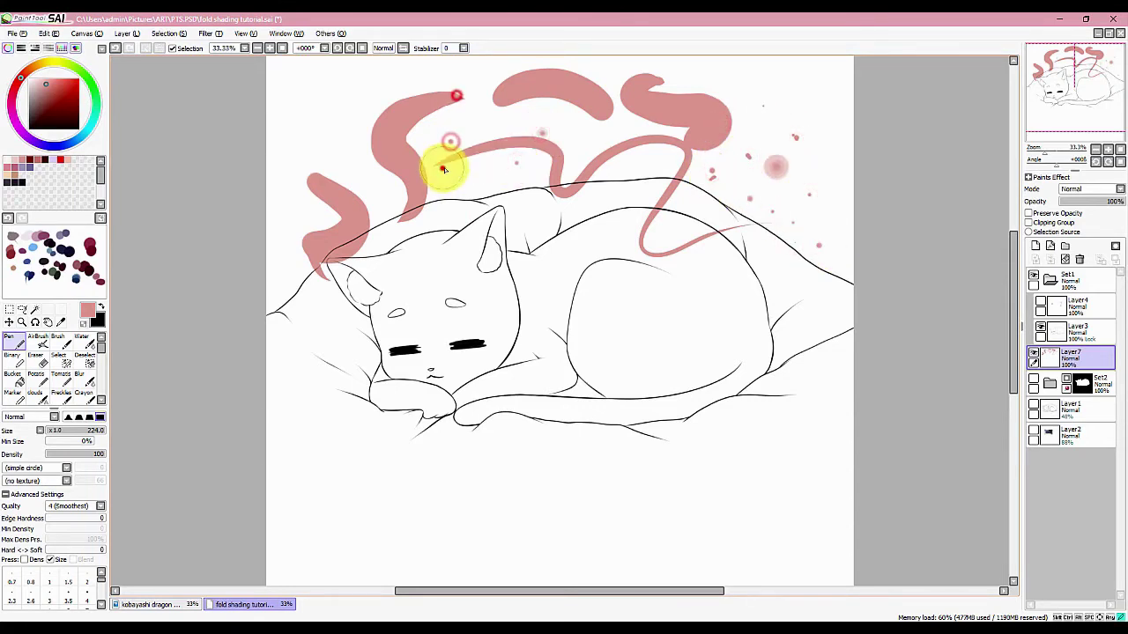
Set the Stabilizer to 15 and draw long looping Pen strokes over the cat's head, back and body
left_click(462, 49)
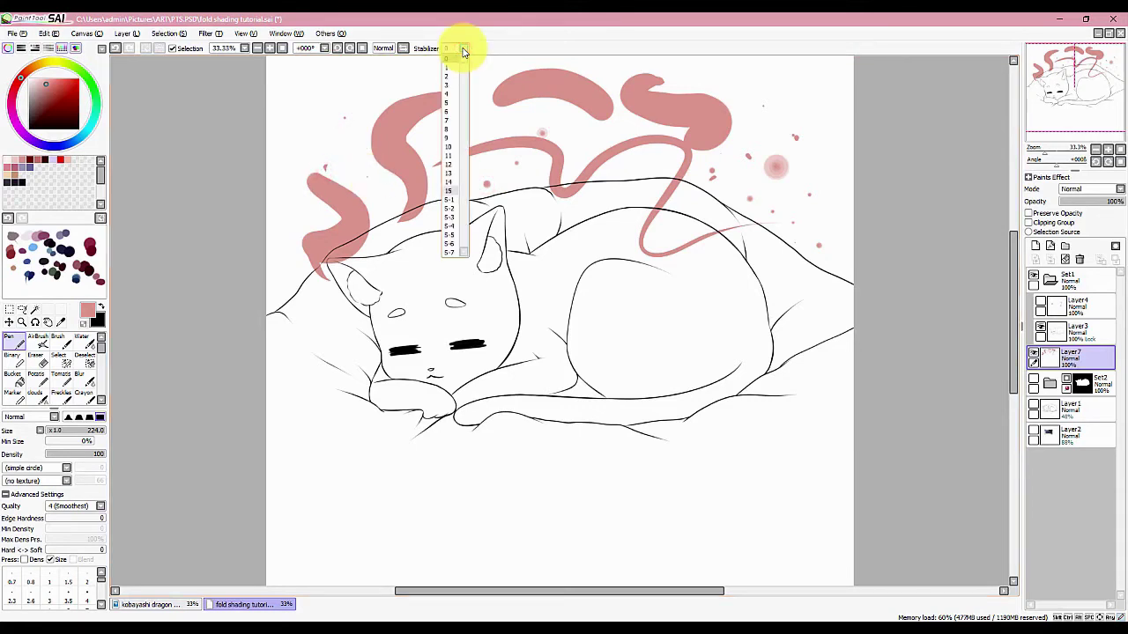
left_click(450, 191)
mouse_move(312, 81)
left_mouse_down()
mouse_move(461, 75)
mouse_move(430, 109)
mouse_move(459, 134)
mouse_move(476, 213)
mouse_move(437, 185)
mouse_move(462, 238)
mouse_move(549, 287)
mouse_move(633, 307)
mouse_move(639, 374)
mouse_move(613, 289)
mouse_move(711, 304)
mouse_move(623, 299)
mouse_move(649, 319)
left_mouse_up()
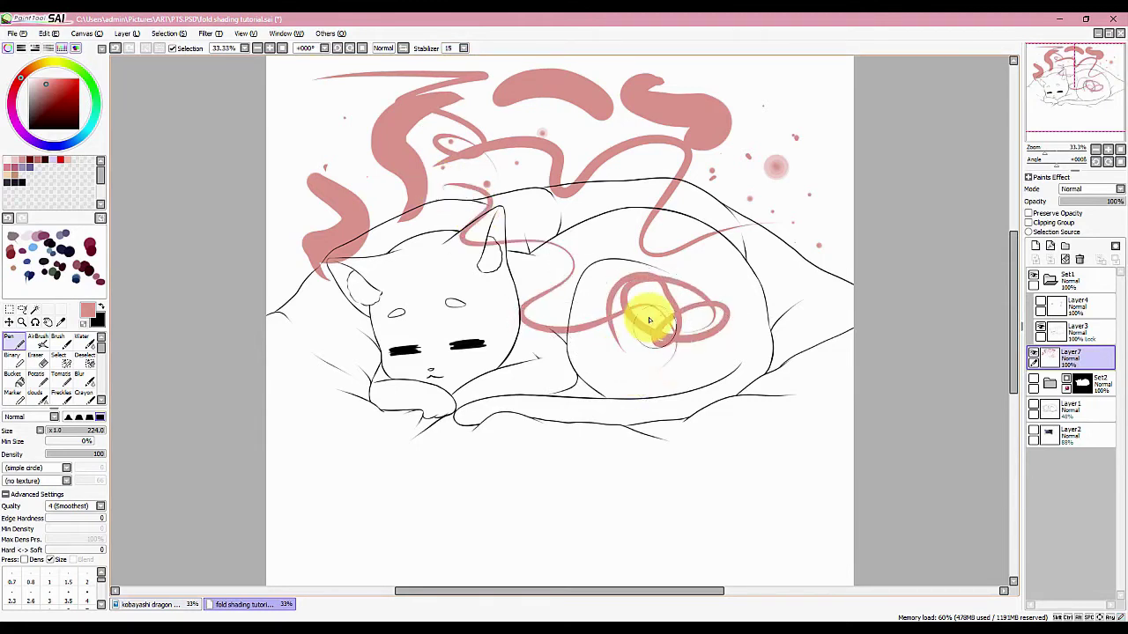
mouse_move(375, 274)
left_mouse_down()
mouse_move(427, 315)
mouse_move(420, 250)
mouse_move(441, 231)
mouse_move(414, 264)
mouse_move(460, 311)
left_mouse_up()
mouse_move(614, 109)
left_mouse_down()
mouse_move(619, 145)
mouse_move(642, 192)
mouse_move(674, 195)
mouse_move(659, 214)
mouse_move(646, 196)
mouse_move(656, 183)
mouse_move(652, 216)
mouse_move(604, 214)
left_mouse_up()
Dab small Pen marks on the blanket beside the cat's rump with the Stabilizer at 15
left_click(461, 48)
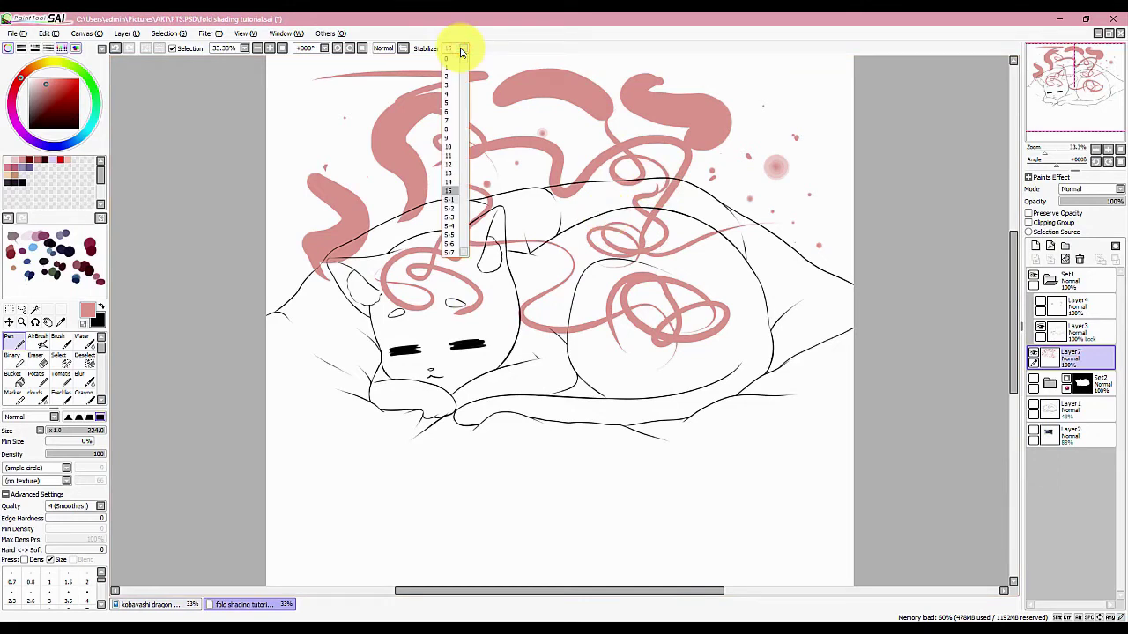
left_click(460, 51)
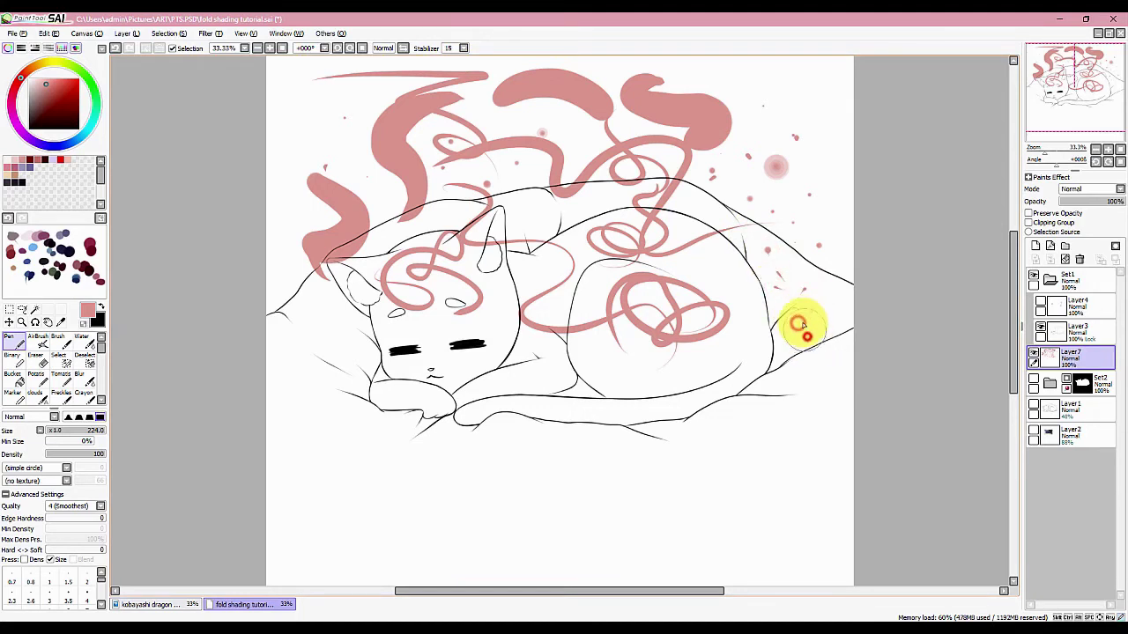
left_click(785, 270)
left_click(821, 275)
left_click(818, 297)
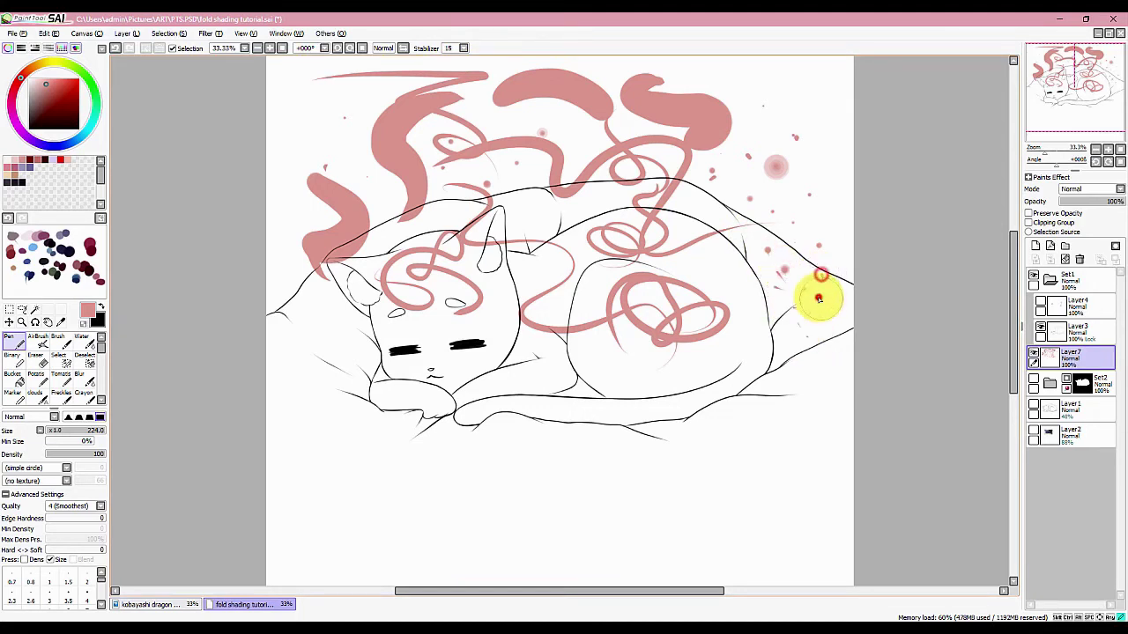
left_click(829, 306)
left_click(808, 316)
left_click(830, 319)
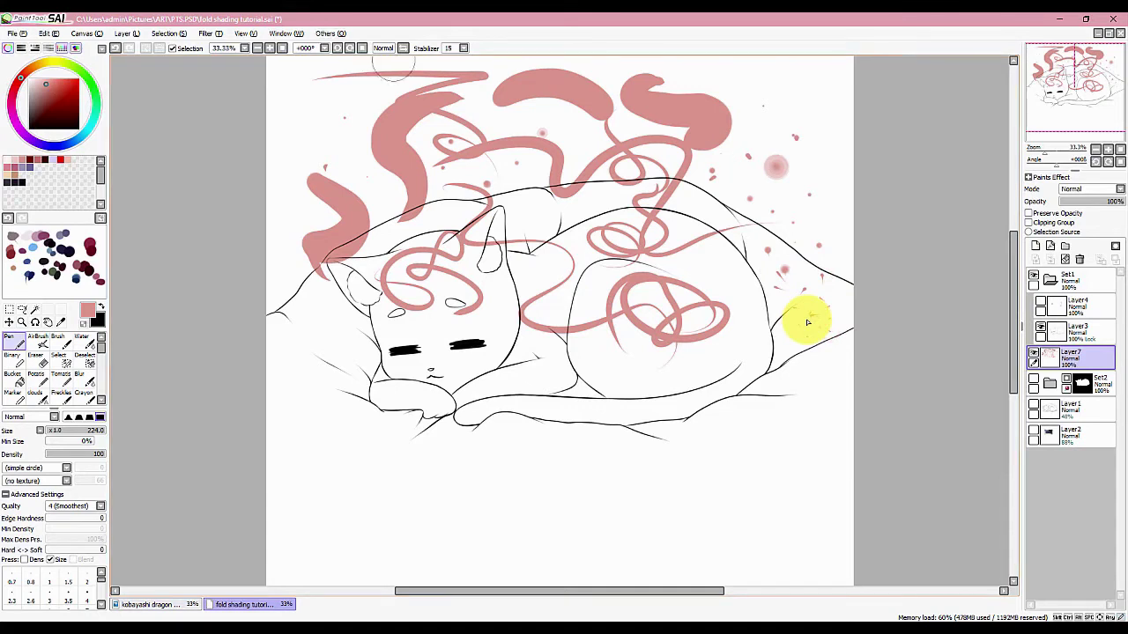
Set the Stabilizer back to 0 and spatter many pink Pen dots above and over the cat's back
left_click(459, 48)
left_click(446, 59)
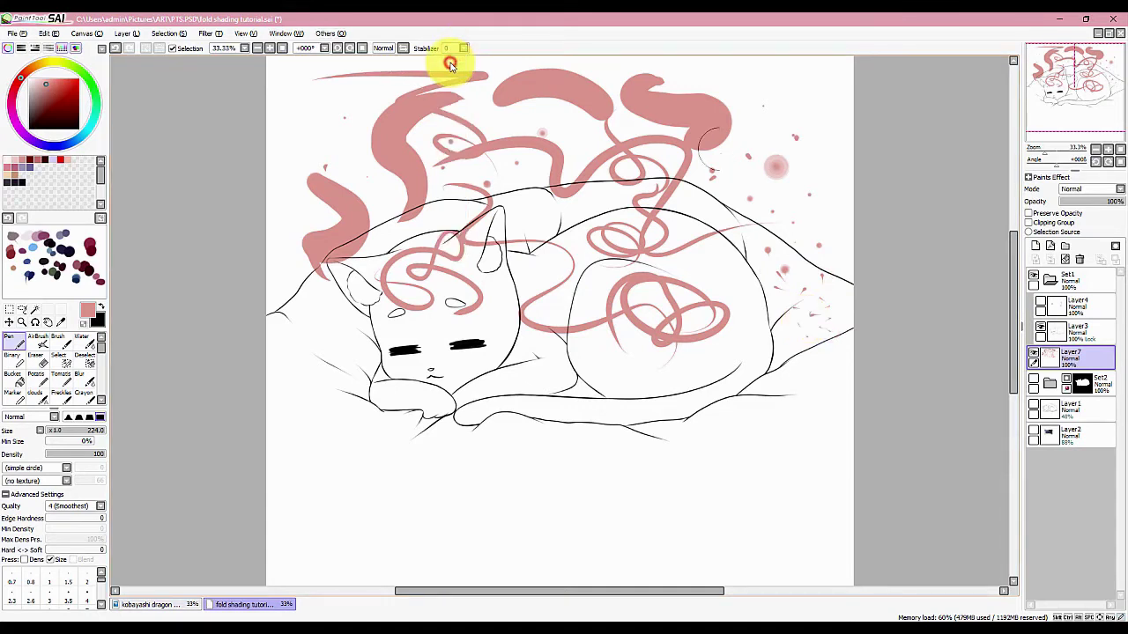
left_click(807, 105)
left_click(798, 156)
left_click(825, 174)
left_click(763, 95)
left_click(743, 120)
left_click(788, 134)
left_click(752, 137)
left_click(767, 145)
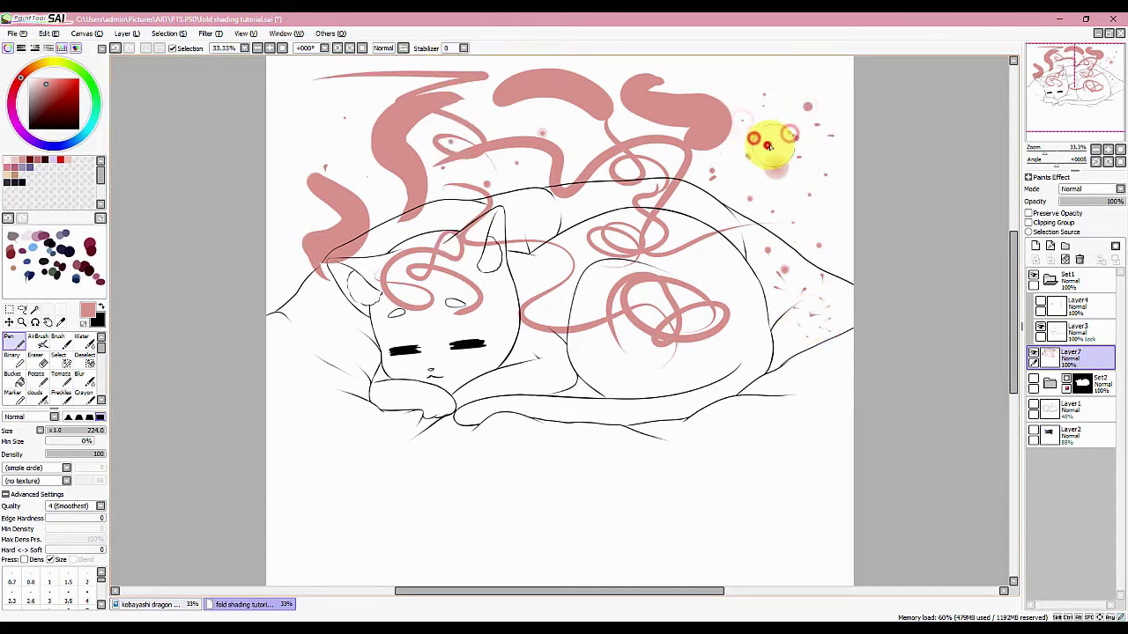
left_click(730, 85)
left_click(742, 96)
left_click(716, 85)
left_click(777, 79)
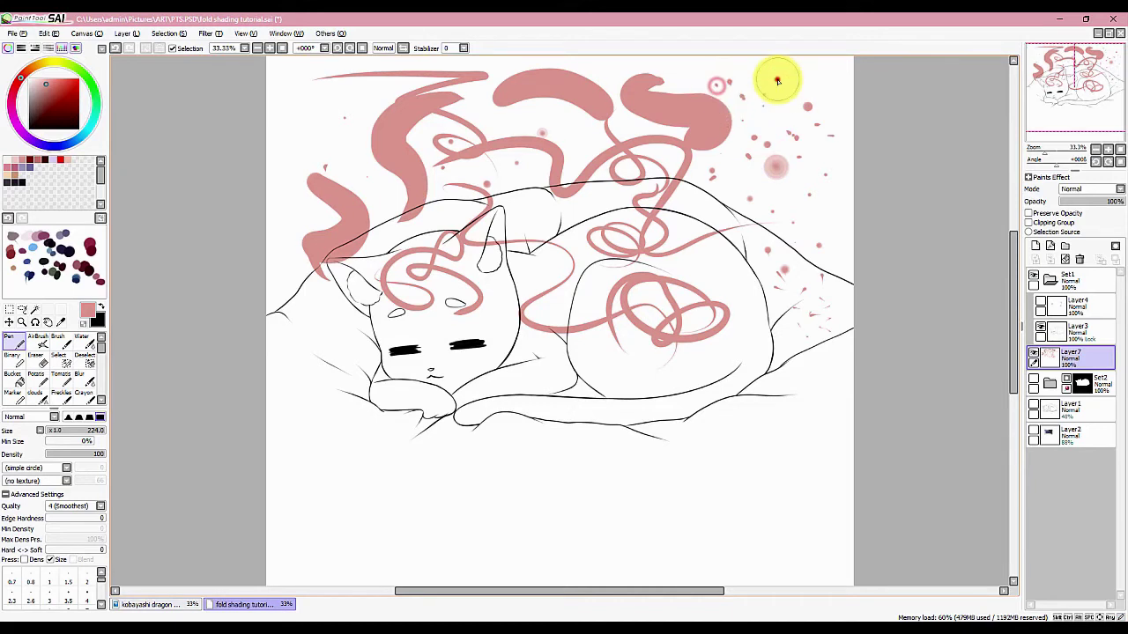
left_click(819, 93)
left_click(818, 92)
left_click(774, 110)
left_click(820, 183)
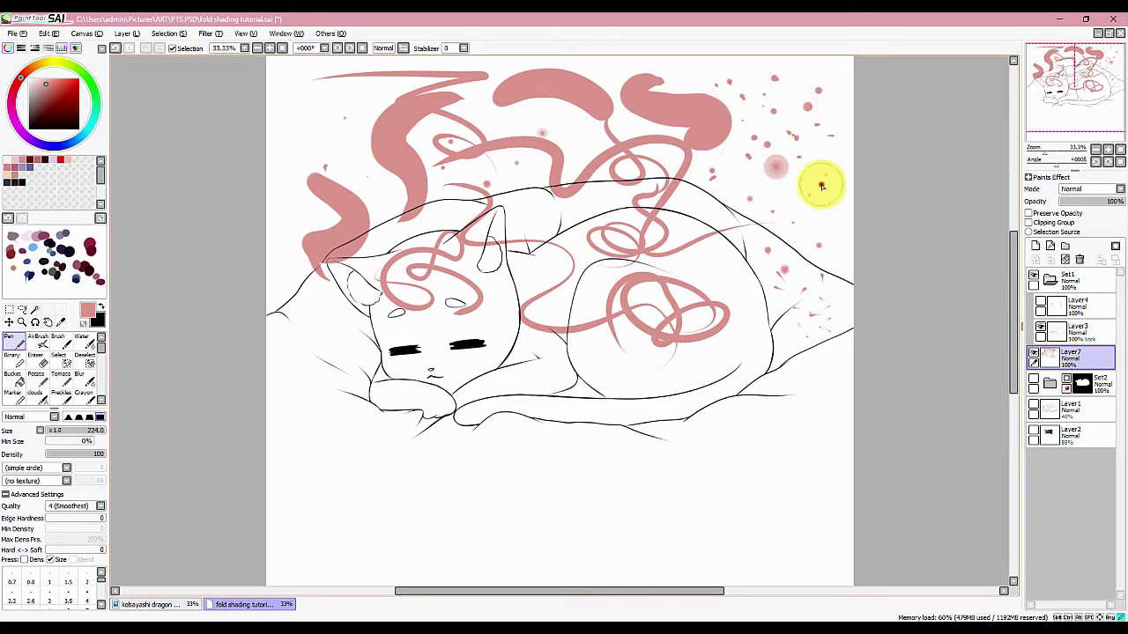
left_click(815, 220)
left_click(795, 221)
left_click(763, 202)
left_click(793, 185)
left_click(766, 206)
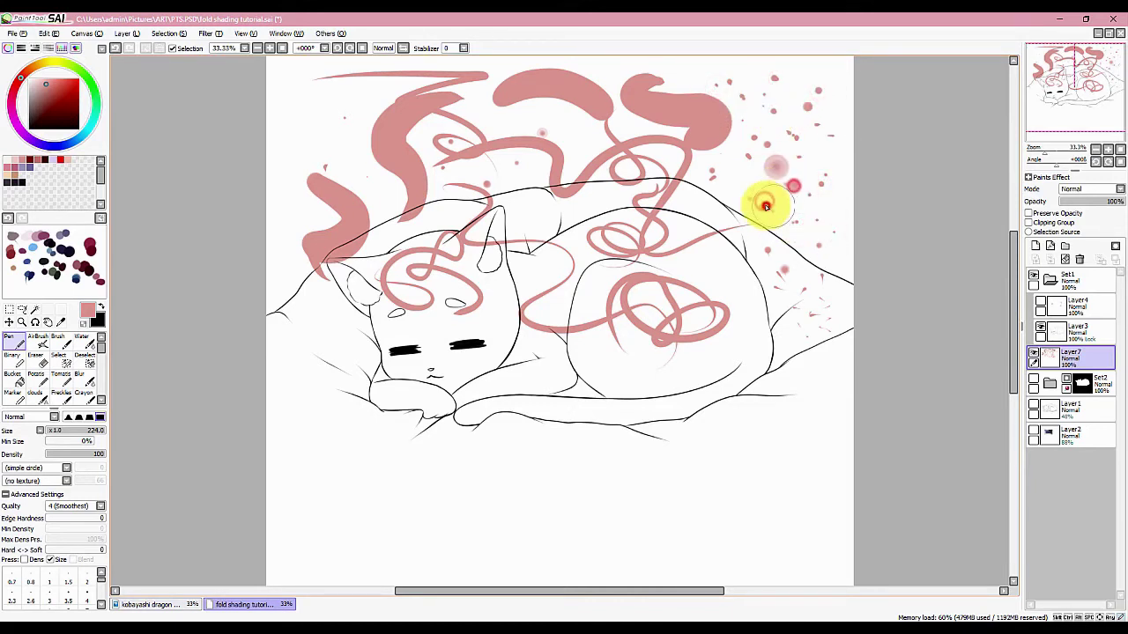
left_click(785, 222)
left_click(750, 177)
left_click(731, 212)
left_click(701, 180)
left_click(695, 219)
left_click(731, 222)
left_click(689, 224)
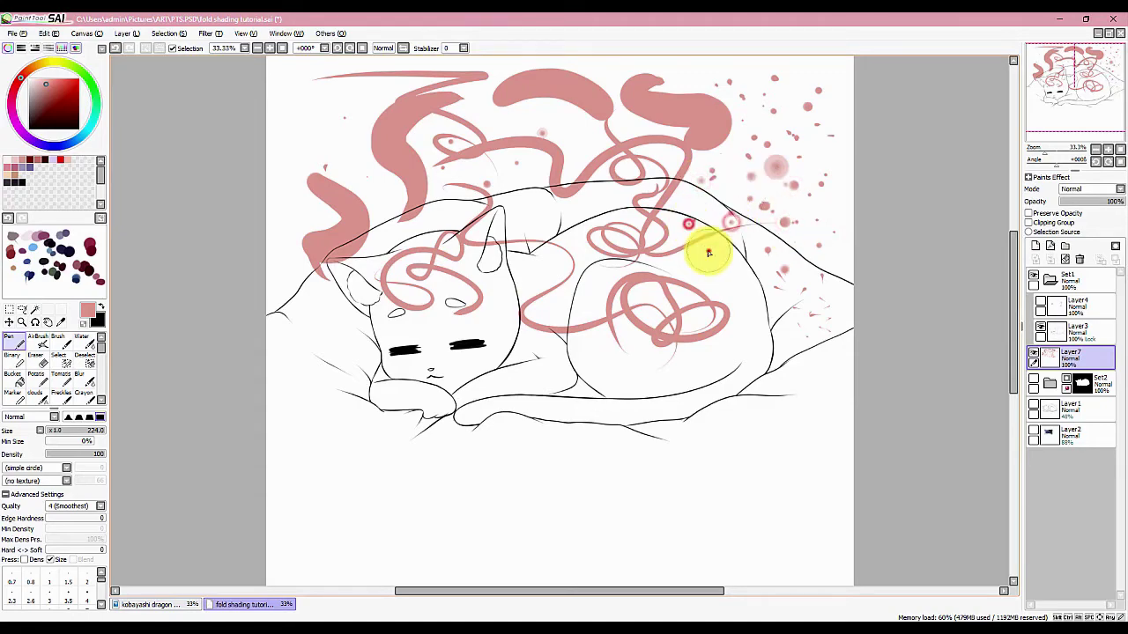
left_click(708, 251)
left_click(704, 260)
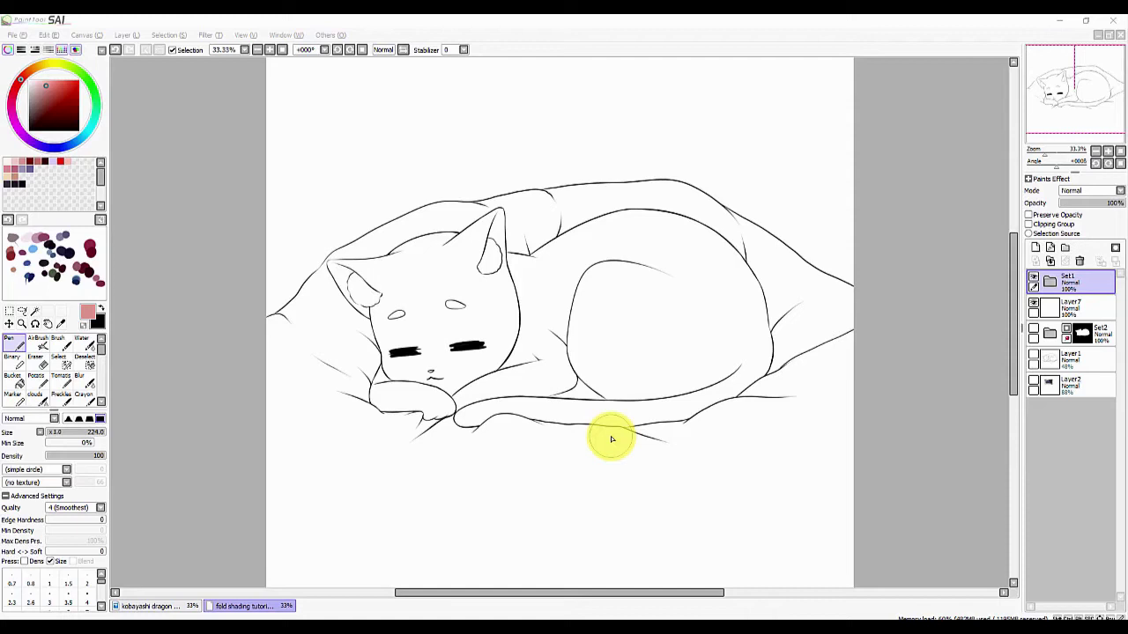
Add a new linework layer above the Set1 folder and set the Curve tool's size to 20
left_click(1049, 252)
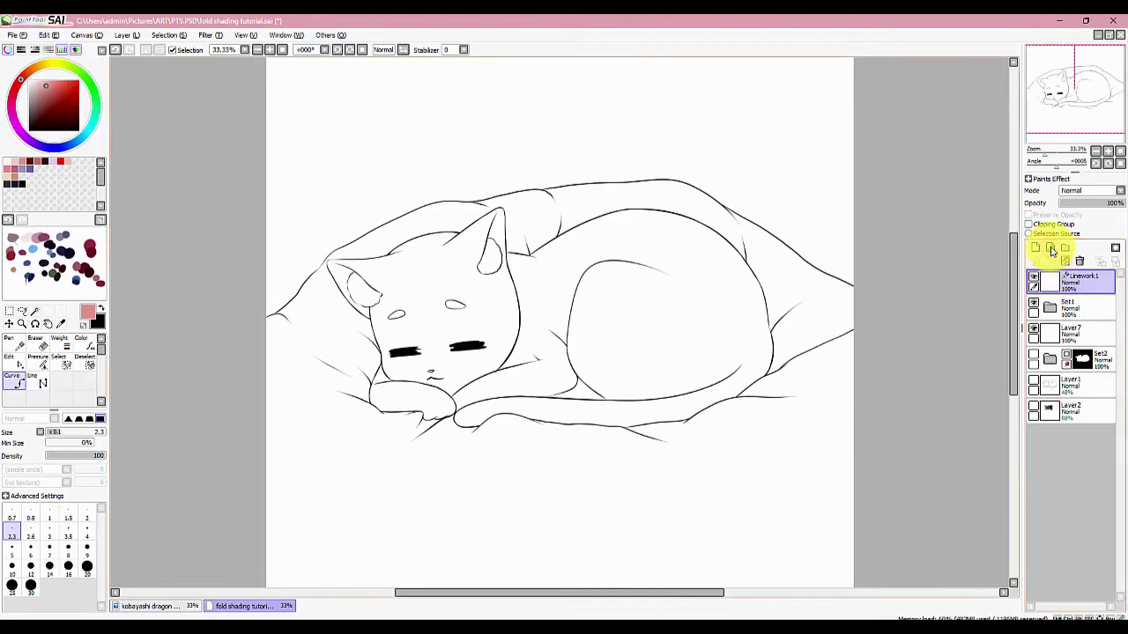
key("l")
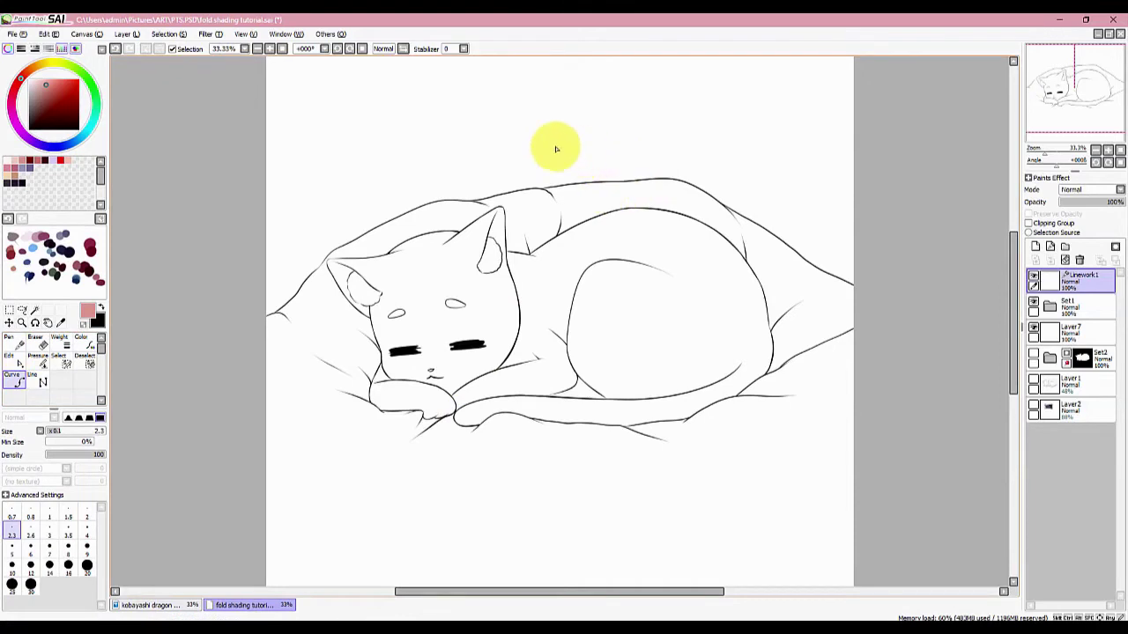
left_click(86, 565)
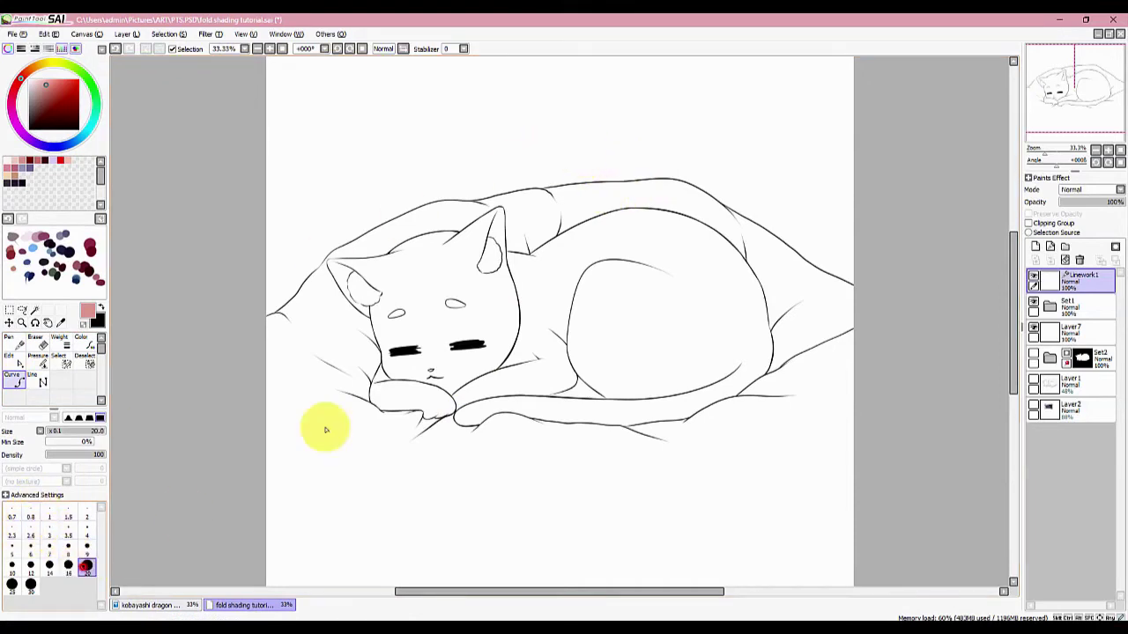
Draw a full pink circle around the cat on the linework layer, holding the Curve stroke while rotating the canvas one complete turn counter-clockwise
left_click(566, 124)
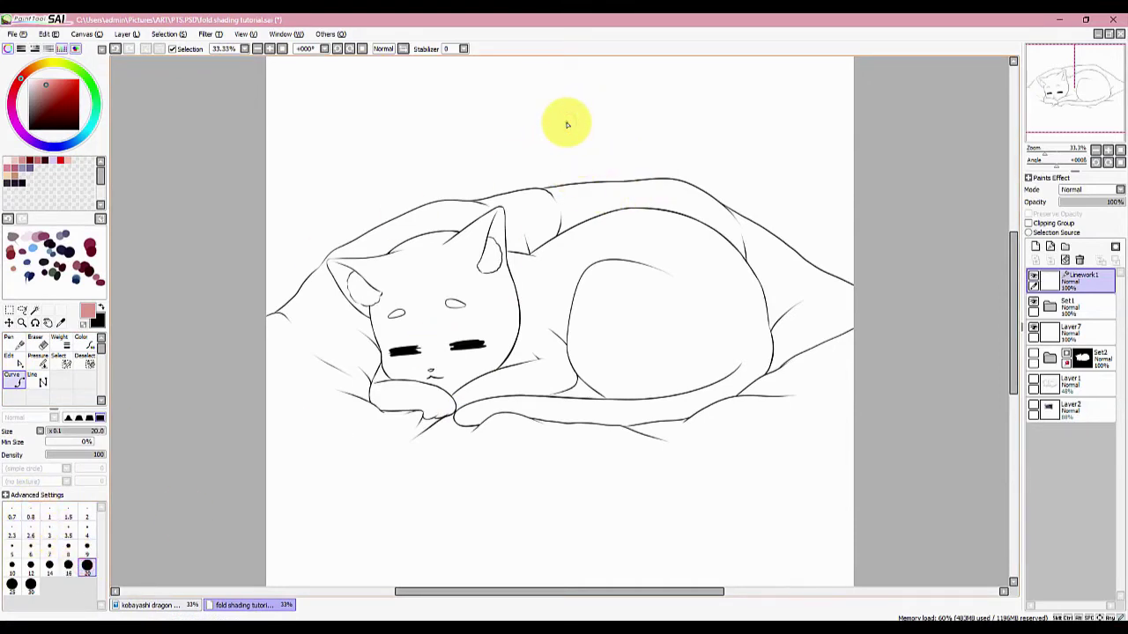
key("Delete")
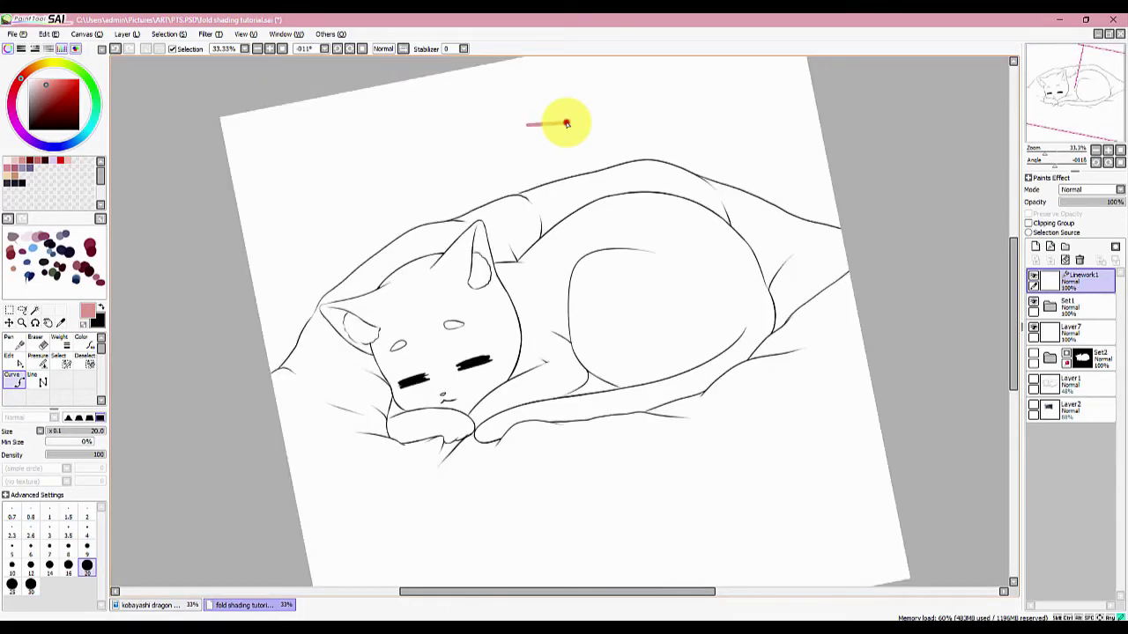
key("Delete")
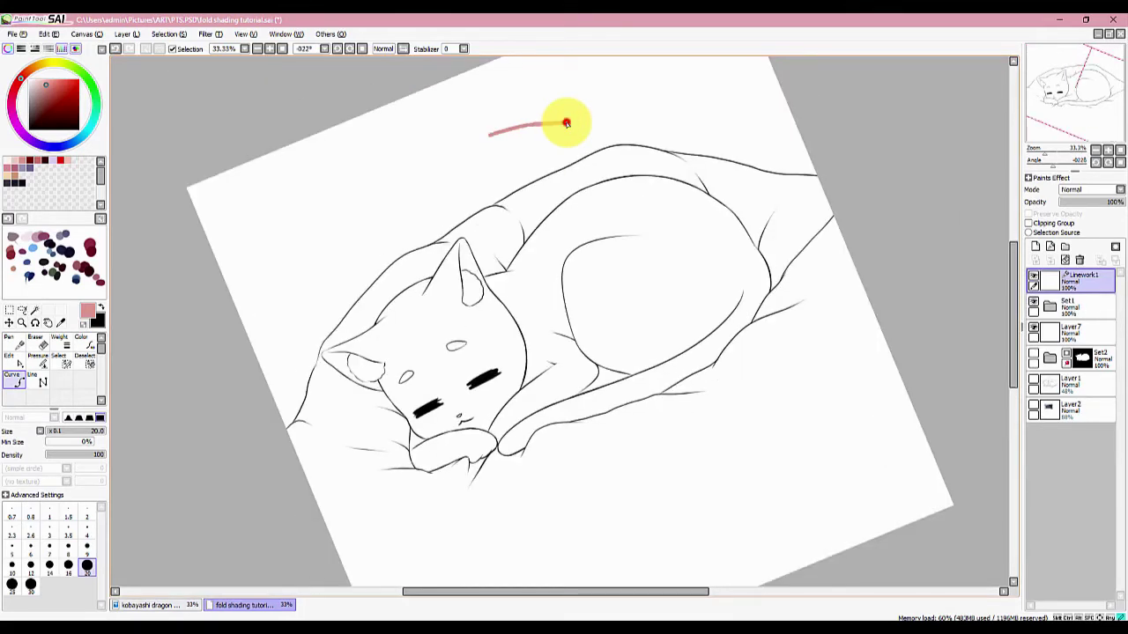
key("Delete")
key("Delete")
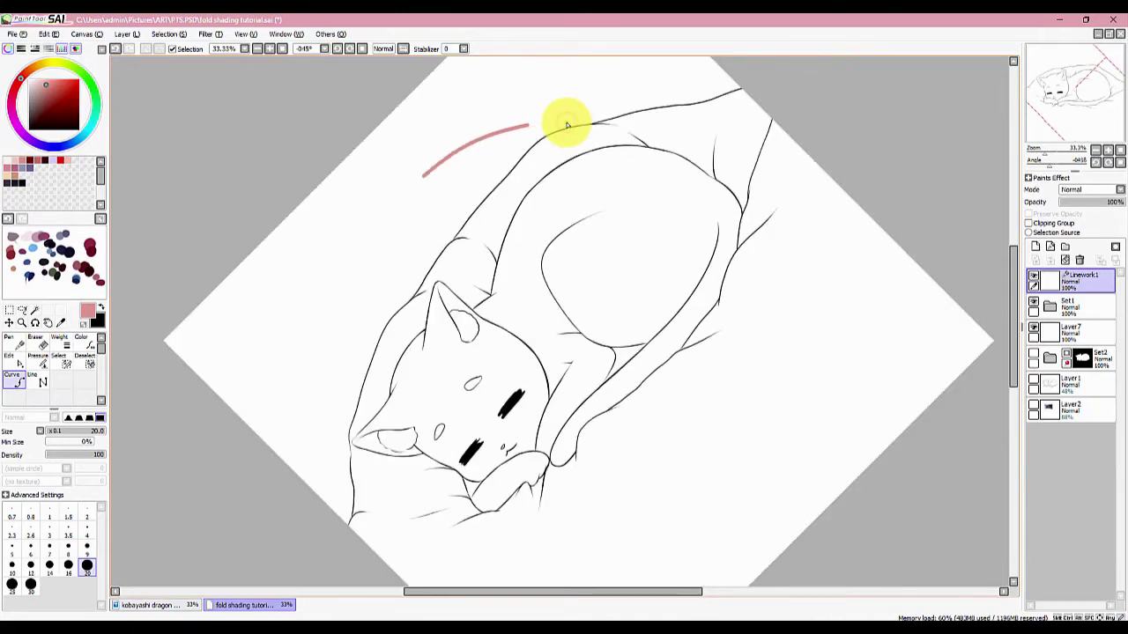
key("Delete")
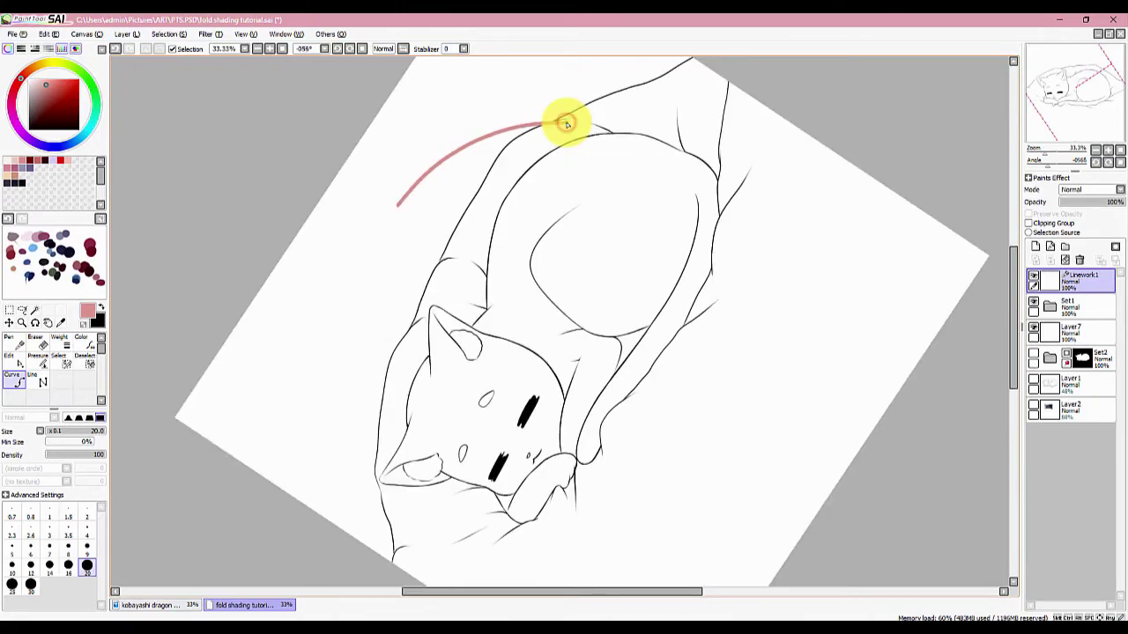
key("Delete")
key("Delete")
key("Delete")
key("Delete")
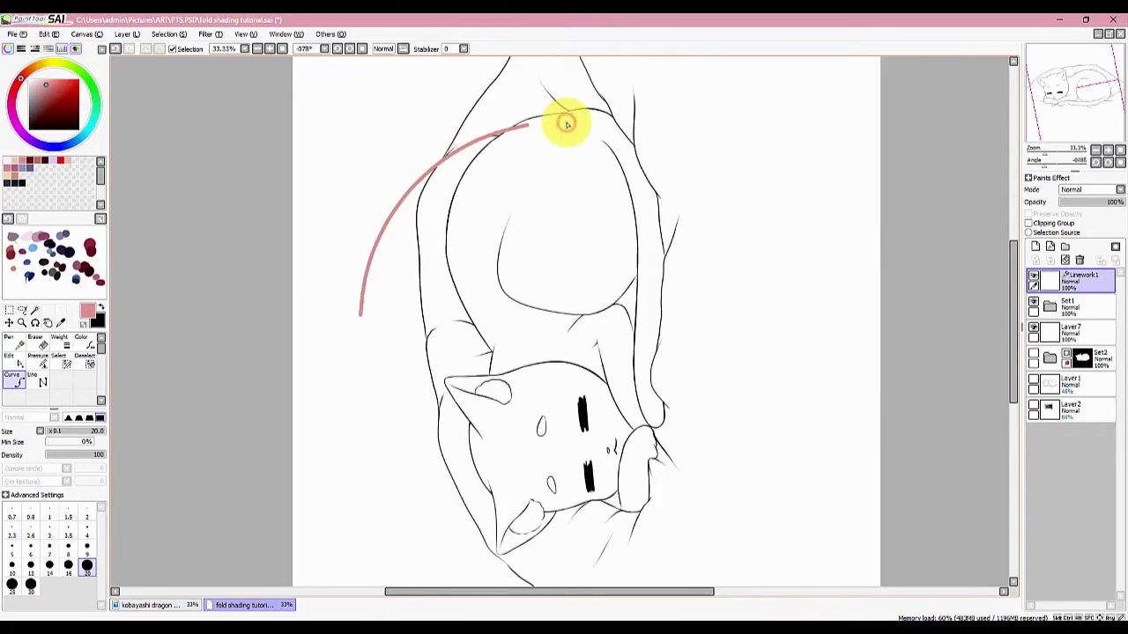
key("Delete")
key("Delete")
key("Delete")
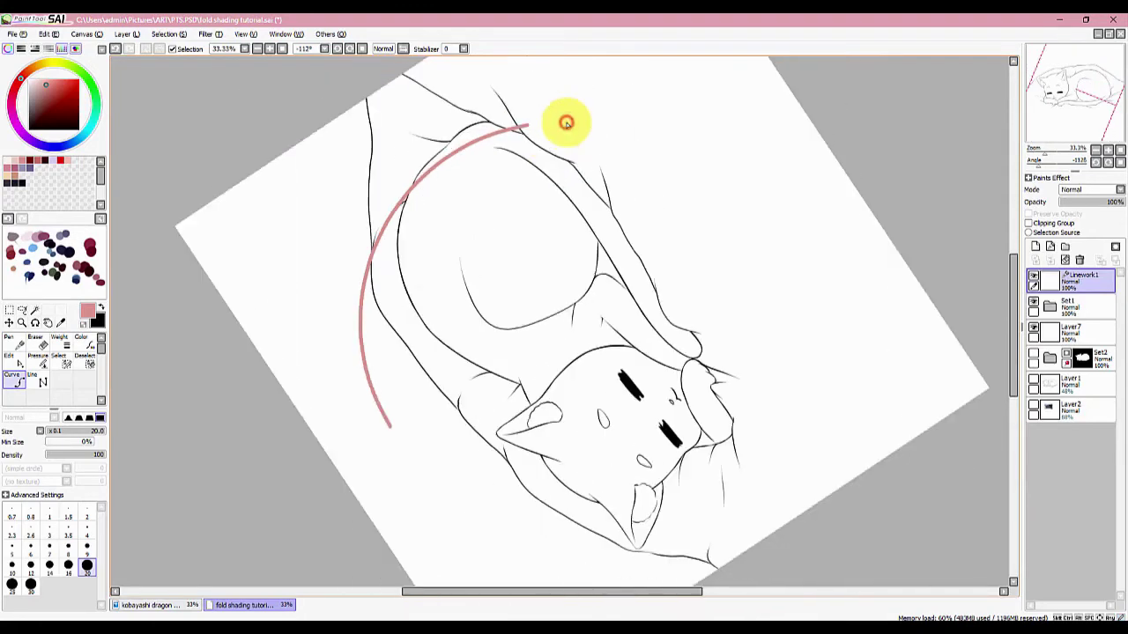
key("Delete")
key("Delete")
key("Delete")
key("Delete")
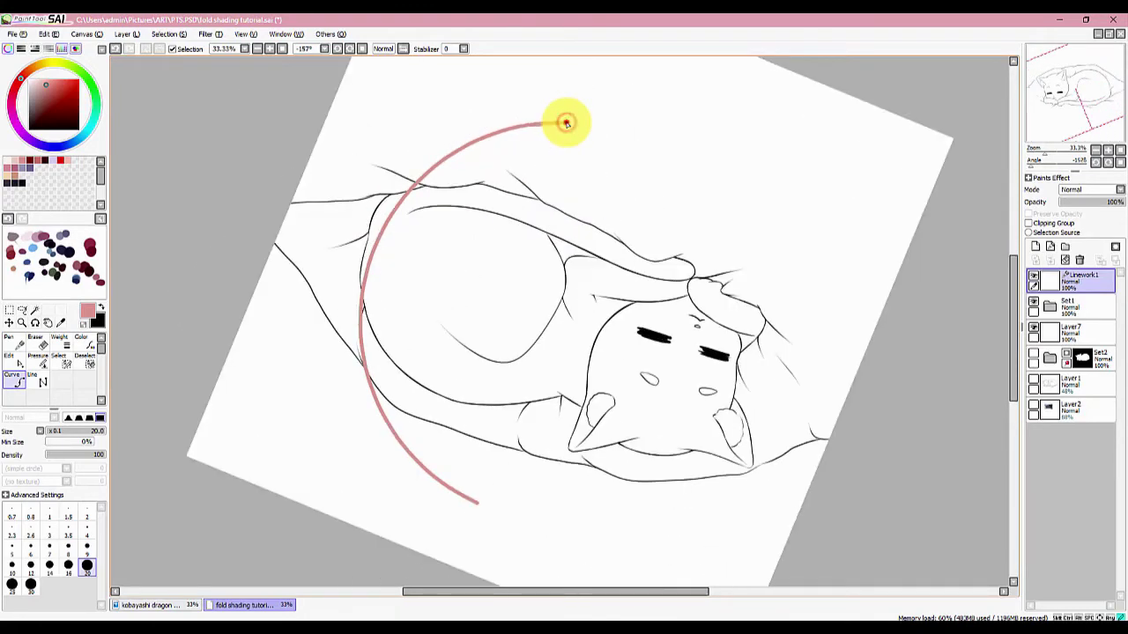
key("Delete")
key("Delete")
key("Delete")
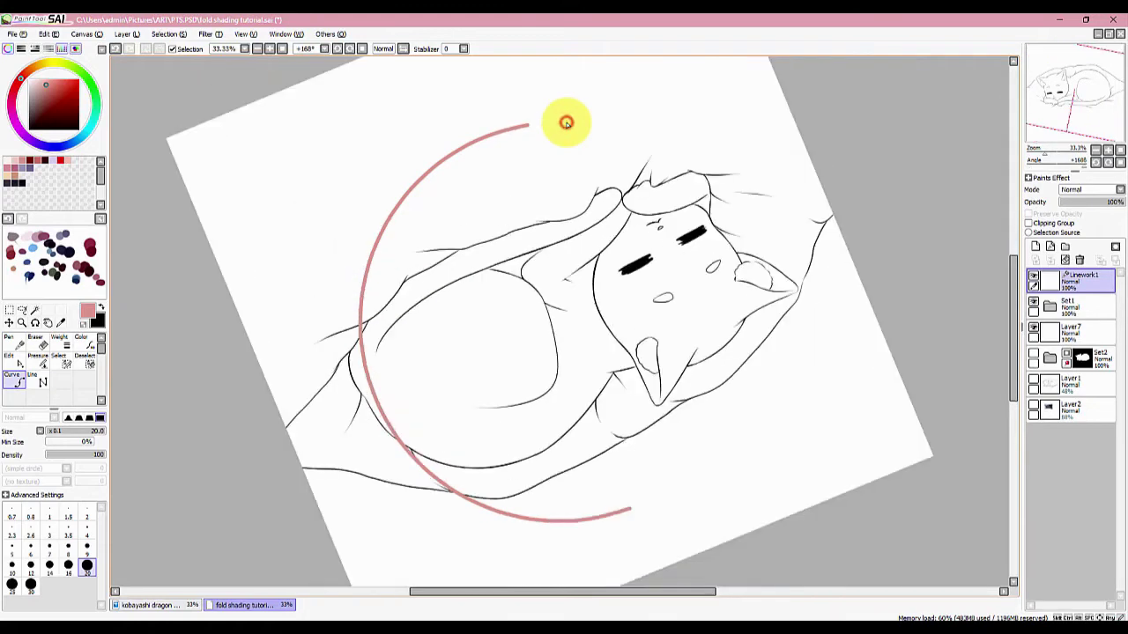
key("Delete")
key("Delete")
key("Delete")
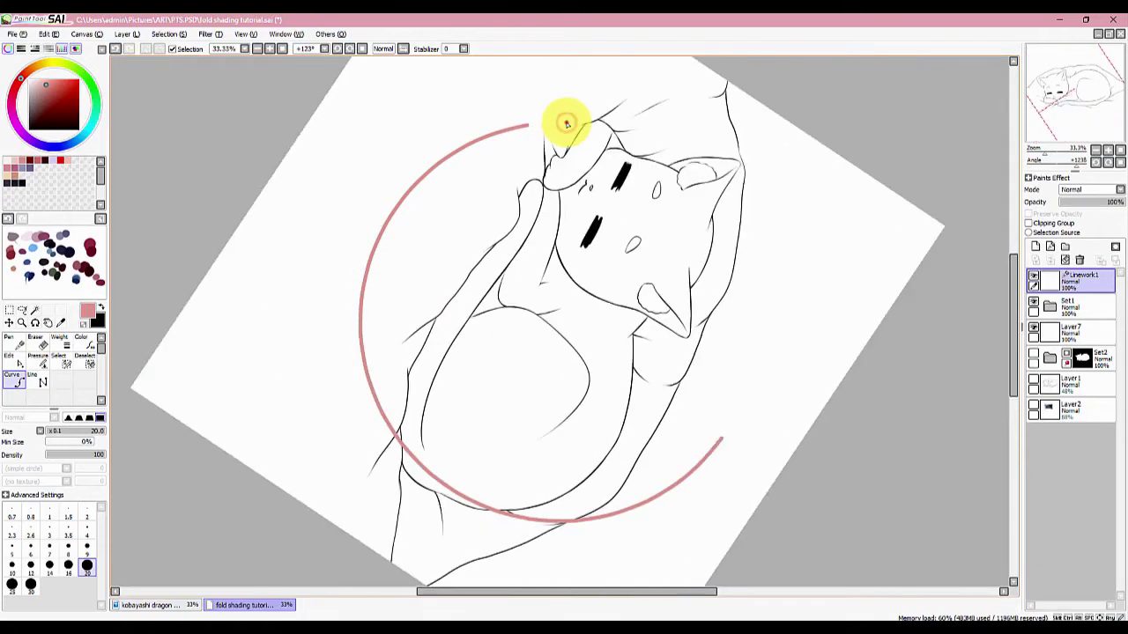
key("Delete")
key("Delete")
key("Delete")
key("Delete")
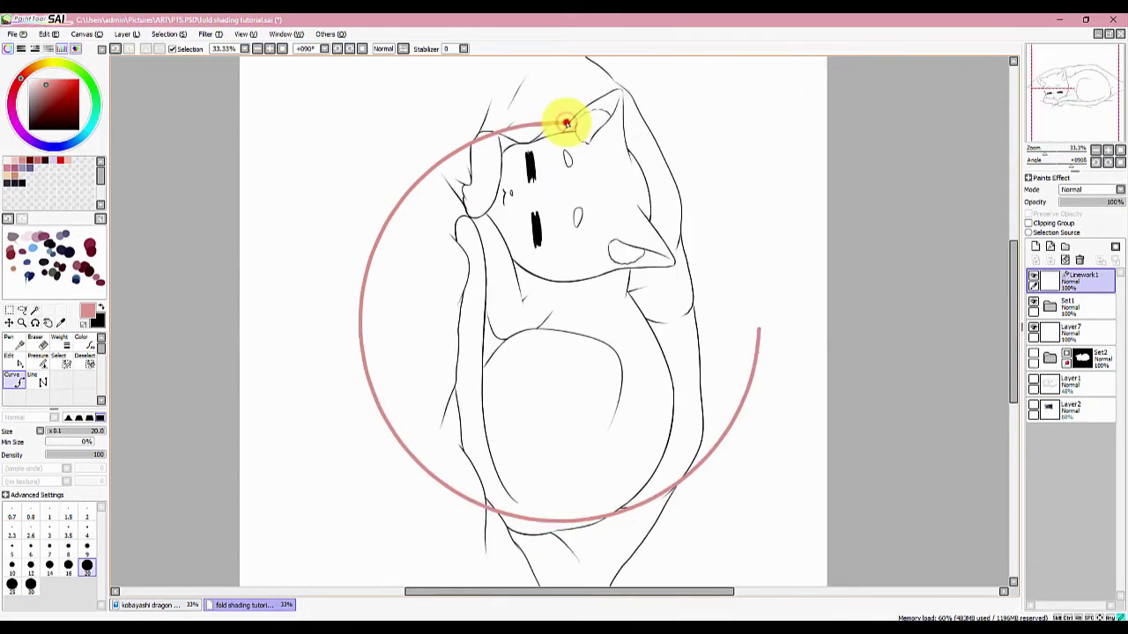
key("Delete")
key("Delete")
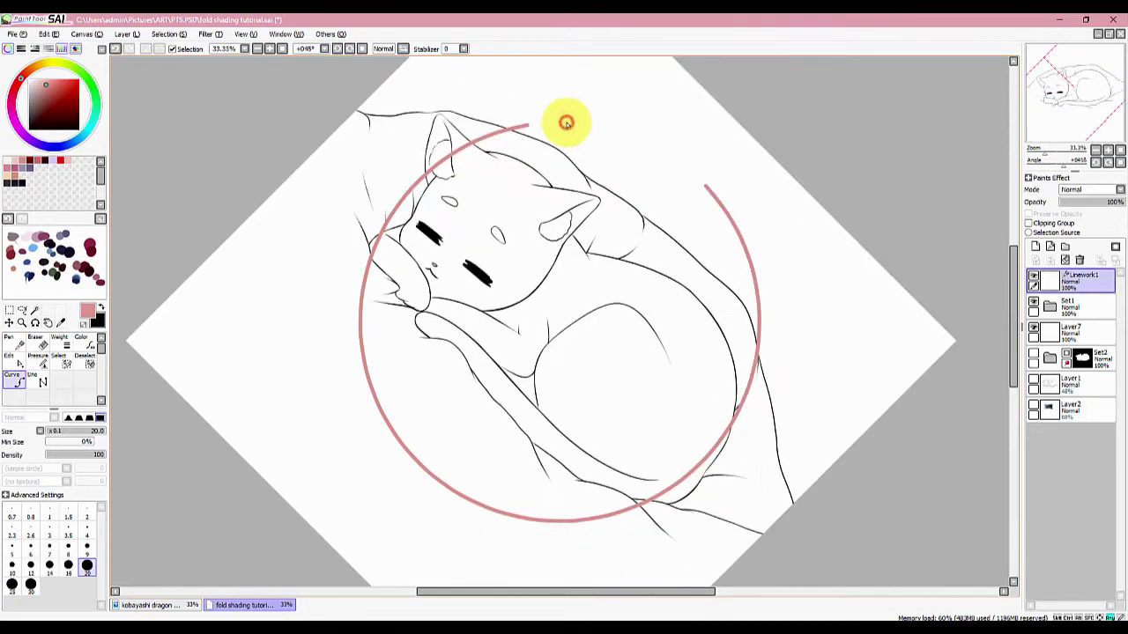
key("Delete")
key("Delete")
key("Delete")
key("Delete")
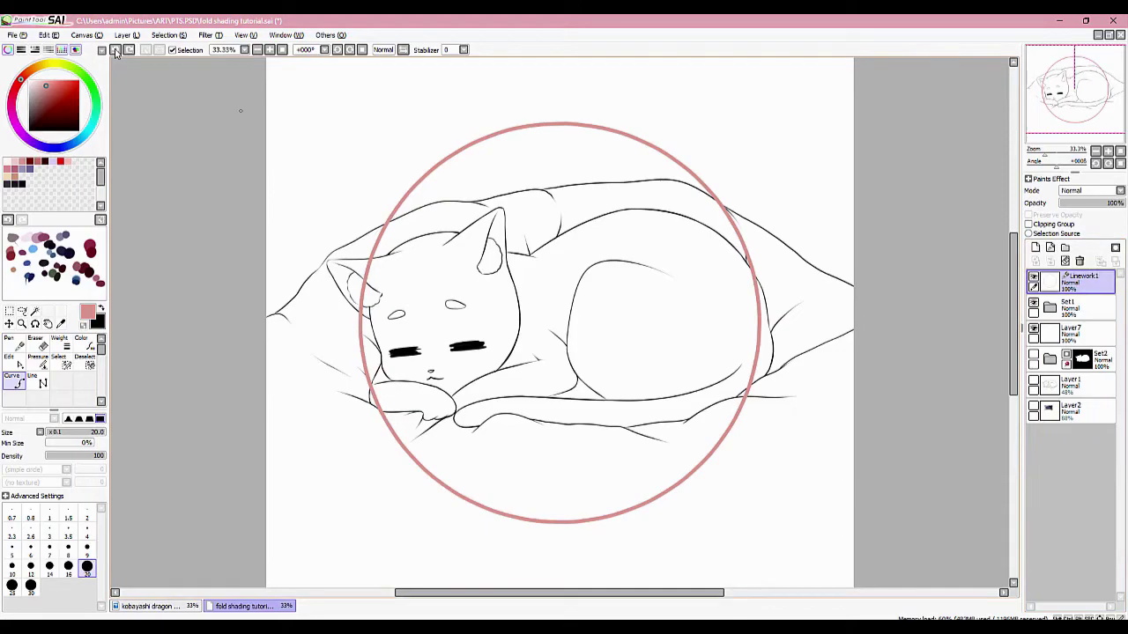
Rasterize the linework layer that holds the pink circle
left_click(128, 36)
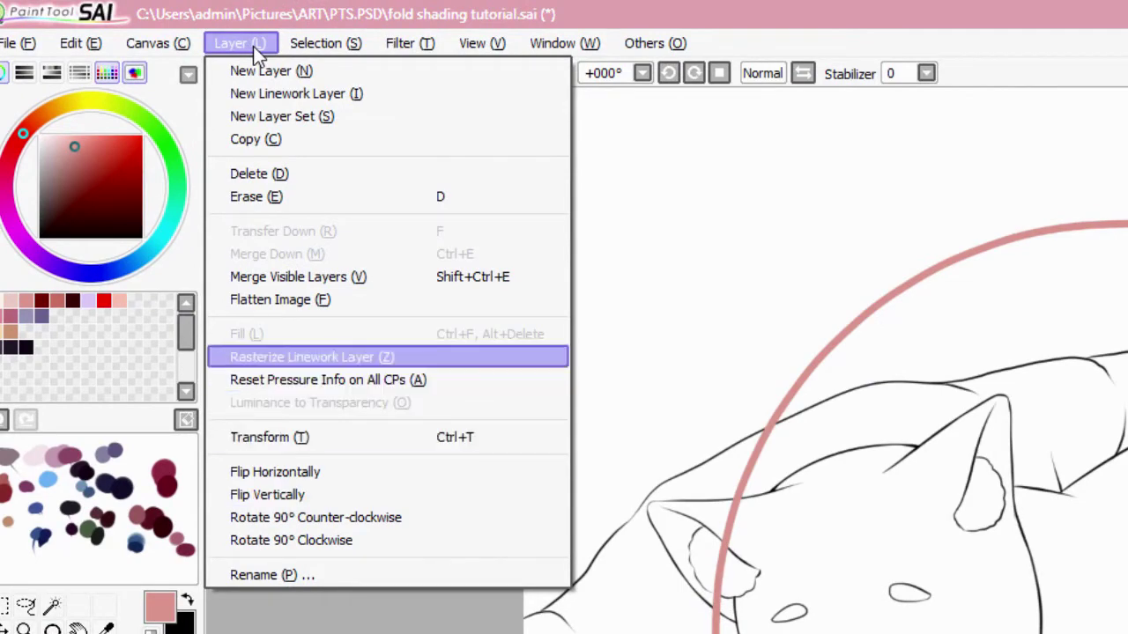
left_click(379, 357)
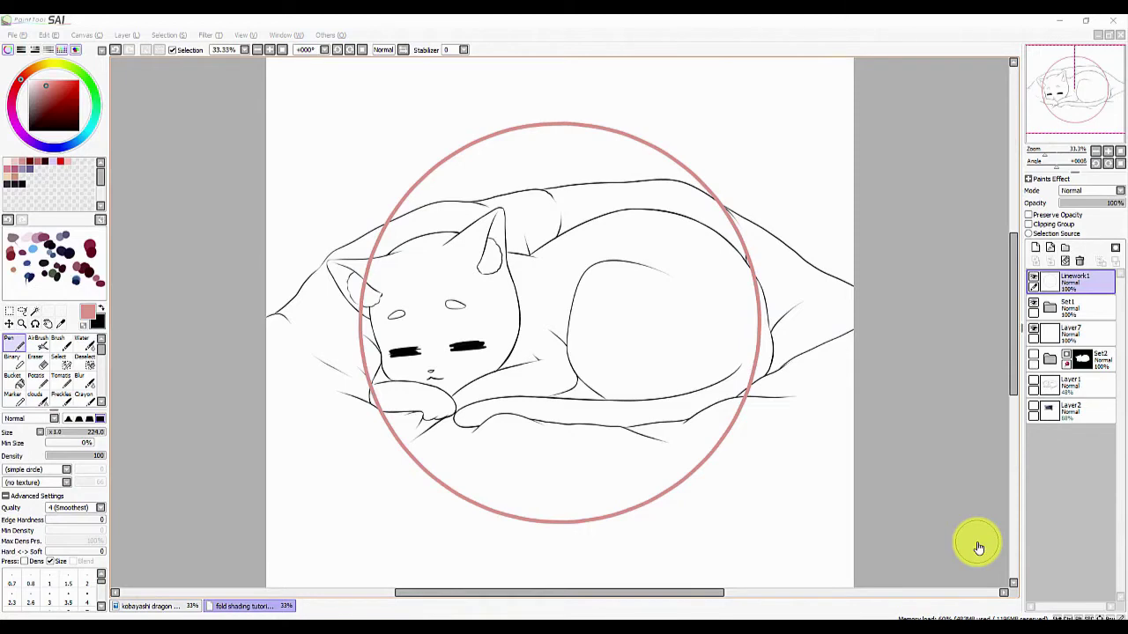
left_click(204, 315)
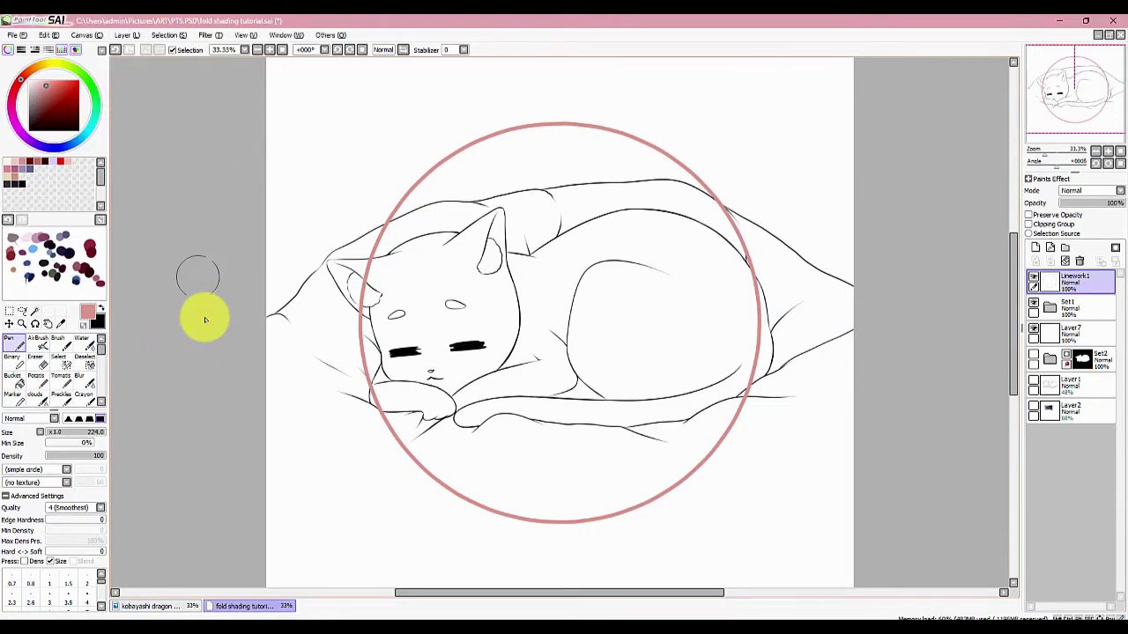
Switch to the Select tool and delete the rasterized circle layer above the Set1 folder
left_click(60, 363)
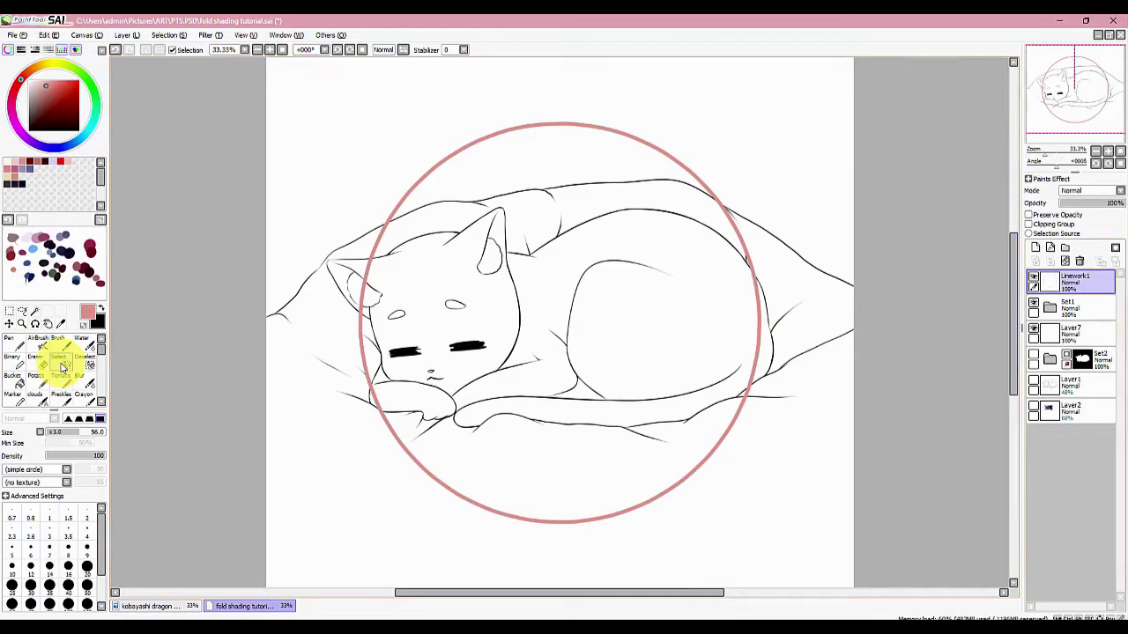
left_click(1079, 261)
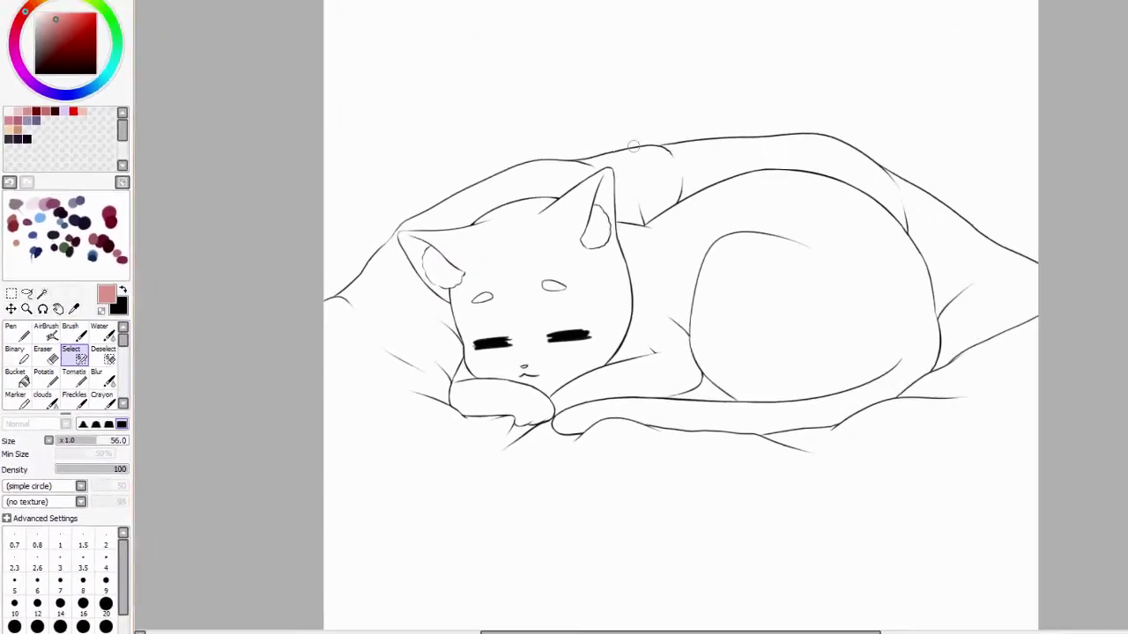
Paint a looping selection over the cat's head with the Select tool, raising the Stabilizer to 15 partway, and clear the selection
mouse_move(519, 176)
left_mouse_down()
mouse_move(447, 167)
mouse_move(417, 187)
mouse_move(428, 238)
left_mouse_up()
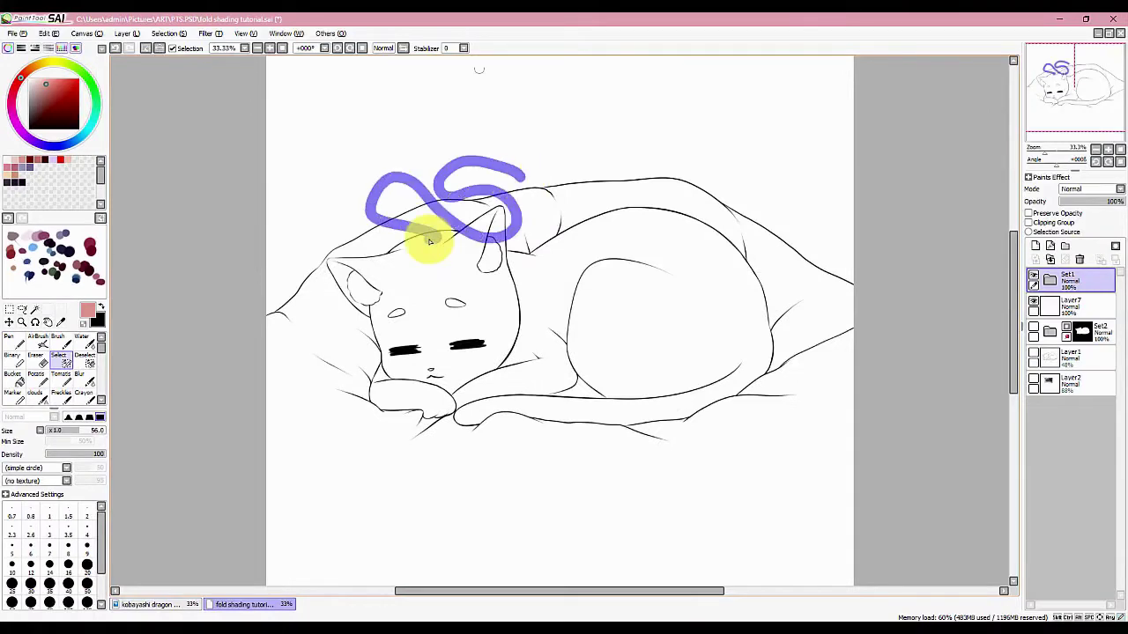
left_click(462, 47)
left_click(450, 192)
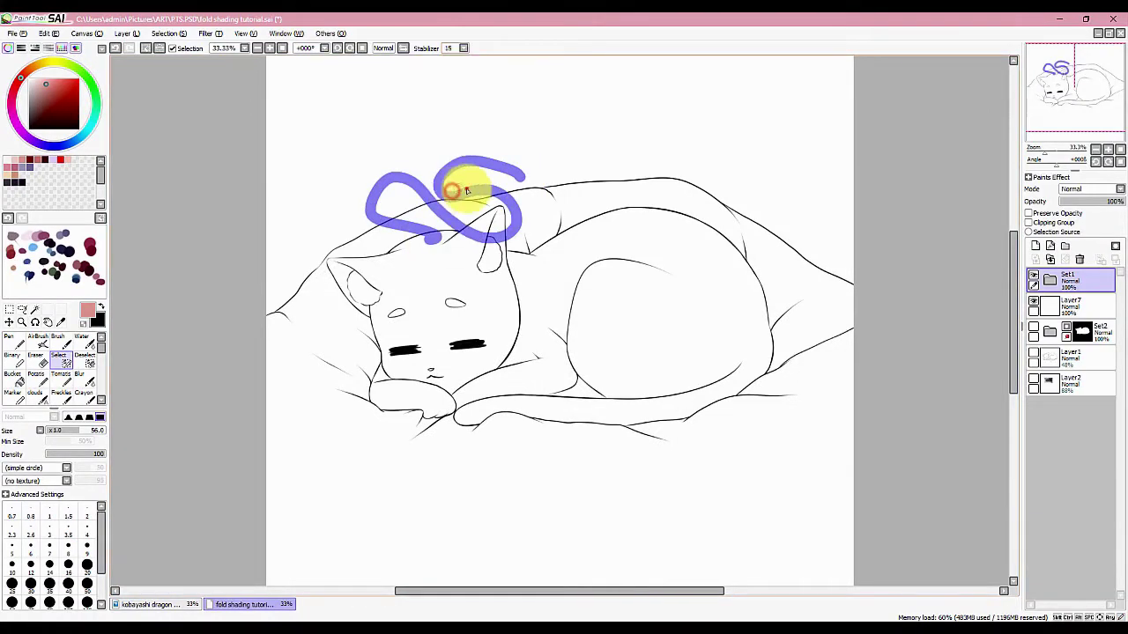
left_click_drag(455, 186, 496, 177)
left_click(446, 255)
mouse_move(446, 255)
left_mouse_down()
mouse_move(365, 336)
mouse_move(474, 280)
mouse_move(510, 281)
mouse_move(488, 240)
mouse_move(474, 296)
left_mouse_up()
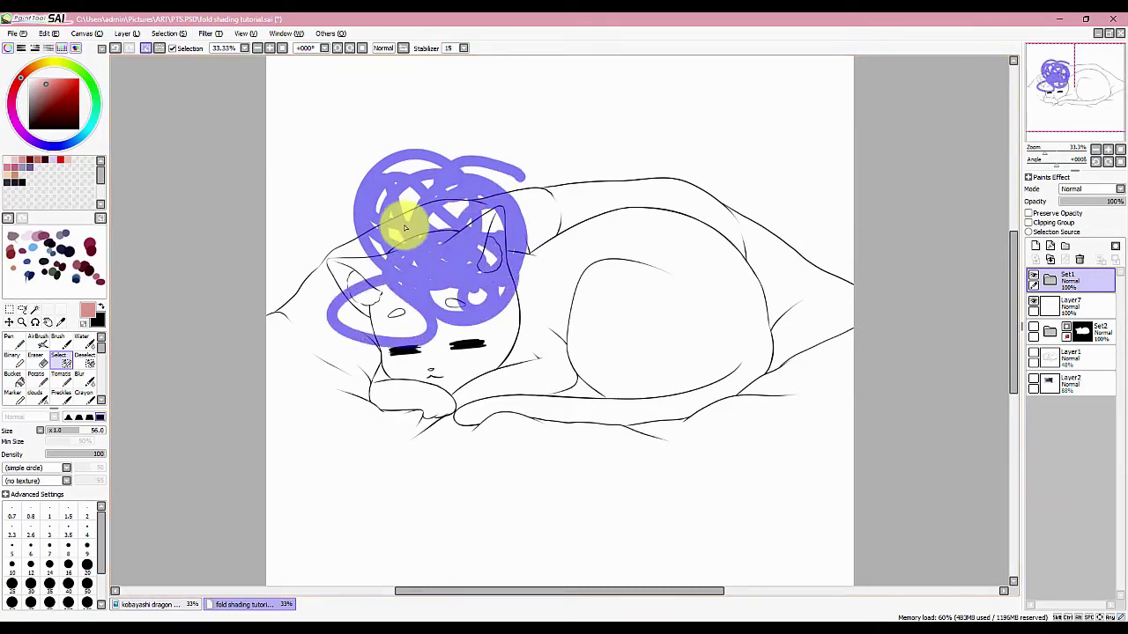
left_click(147, 49)
Select the cat's body, head, gap above the tail, front paw and inner ears with the Magic Wand, and clear the selection
left_click(33, 308)
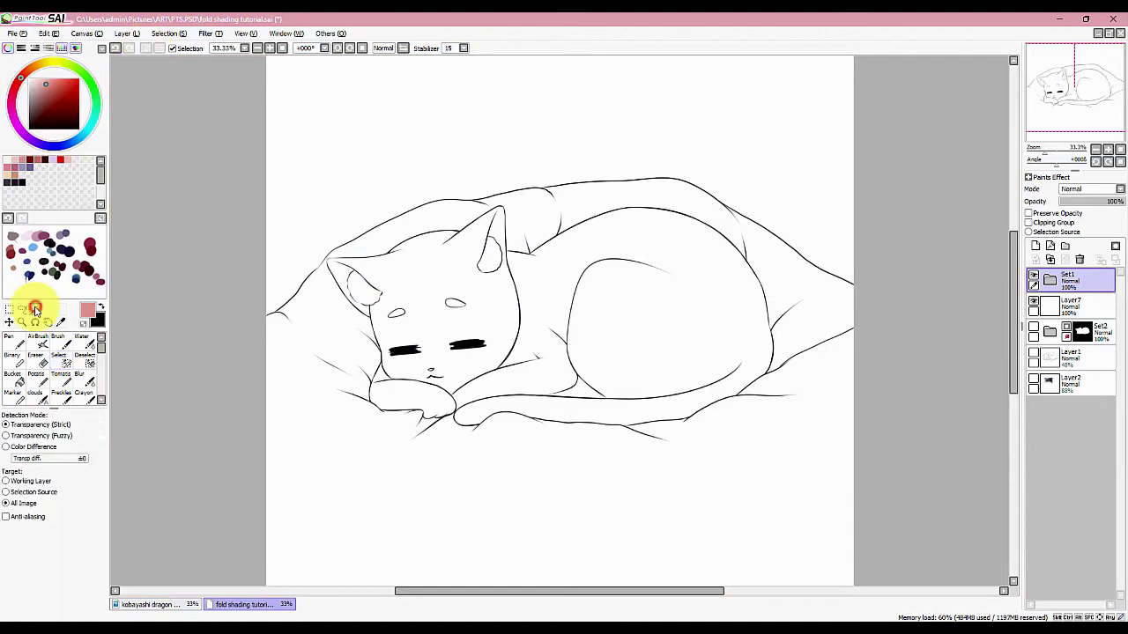
left_click(619, 325)
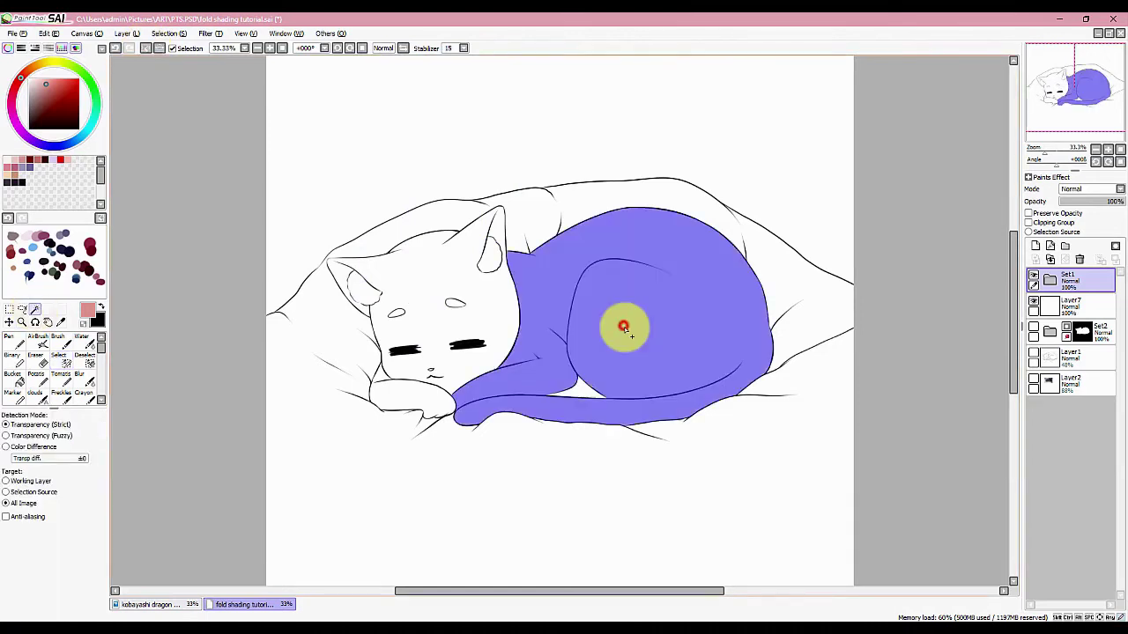
left_click(470, 290)
left_click(581, 391)
left_click(415, 395)
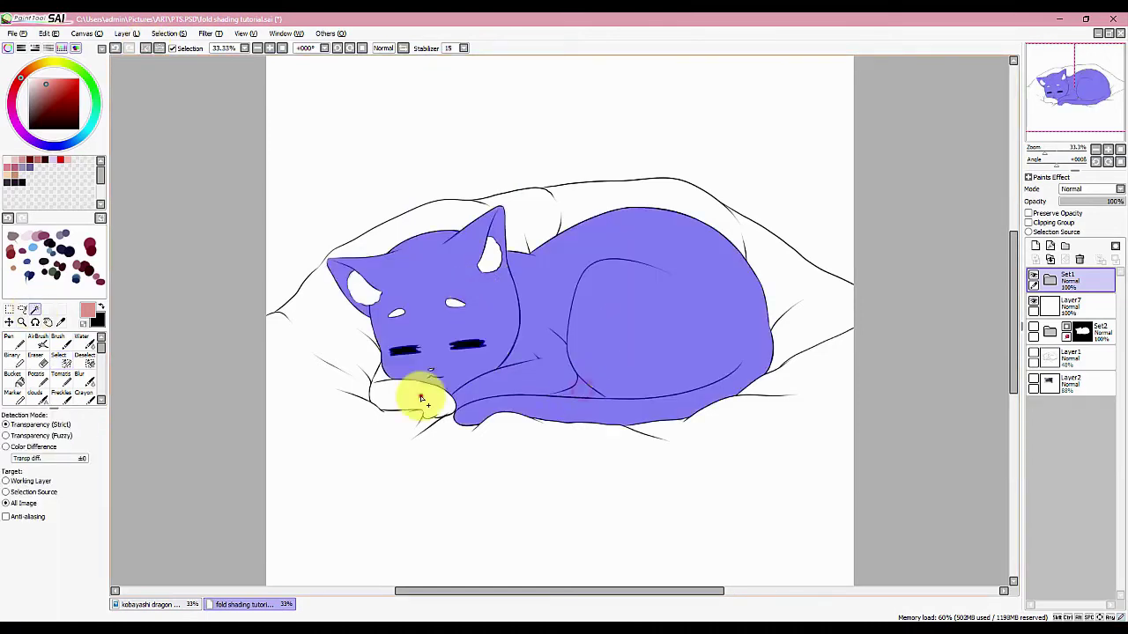
left_click(489, 257)
left_click(363, 297)
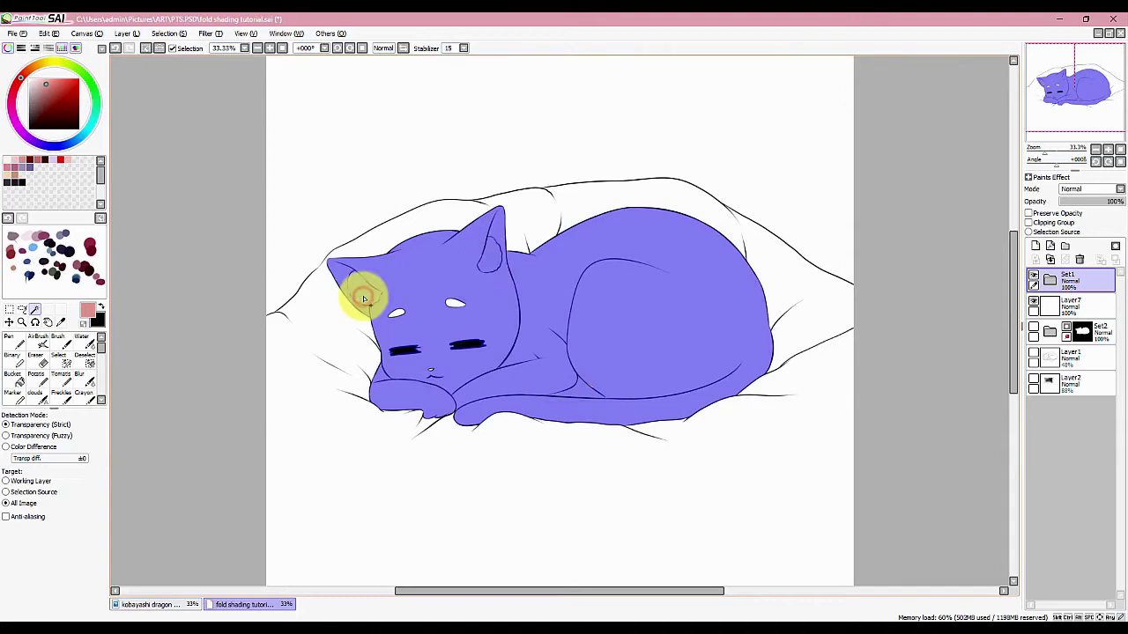
left_click(508, 269)
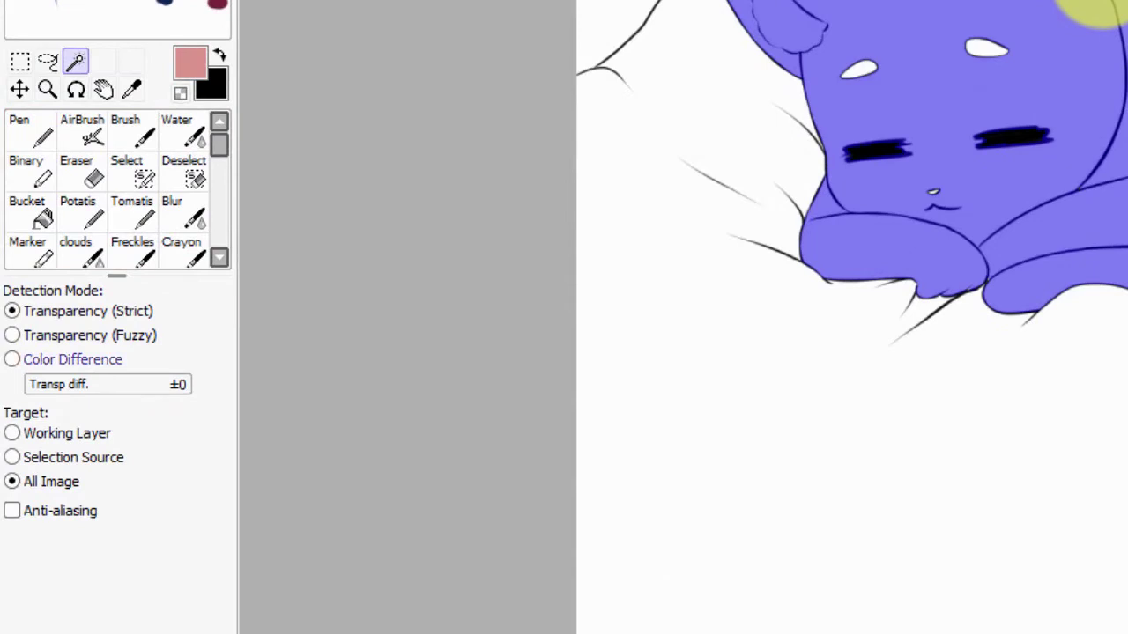
key("ctrl+d")
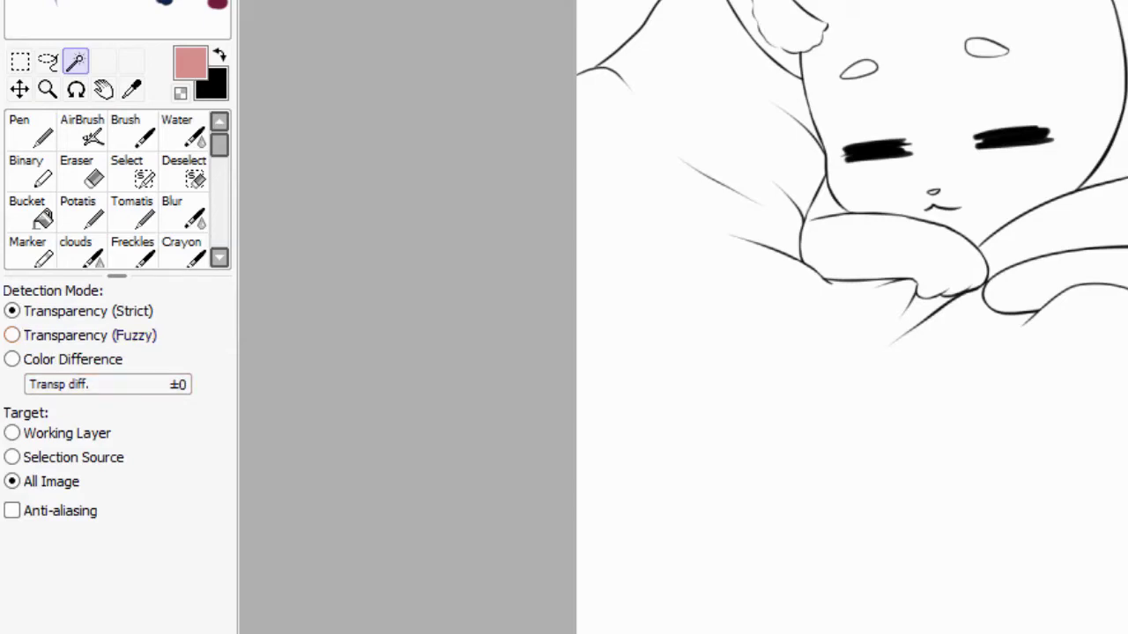
Set the Magic Wand's transparency difference to ±121, try selecting the paw and face areas, and undo those selections
left_click_drag(63, 403, 103, 388)
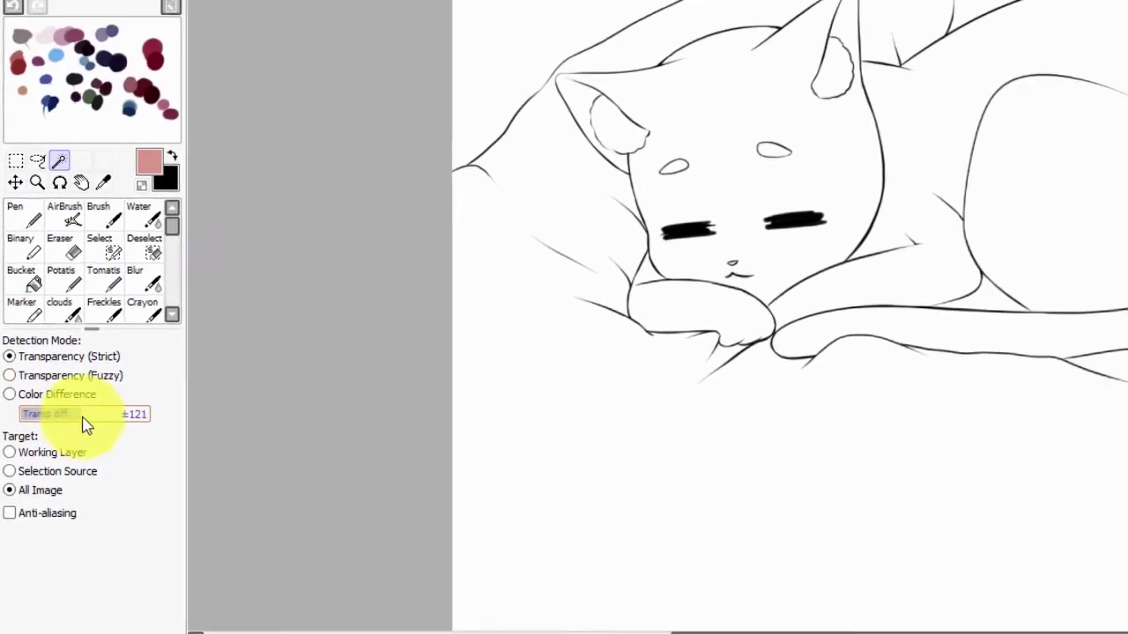
left_click(920, 238)
left_click(936, 174)
left_click(433, 362)
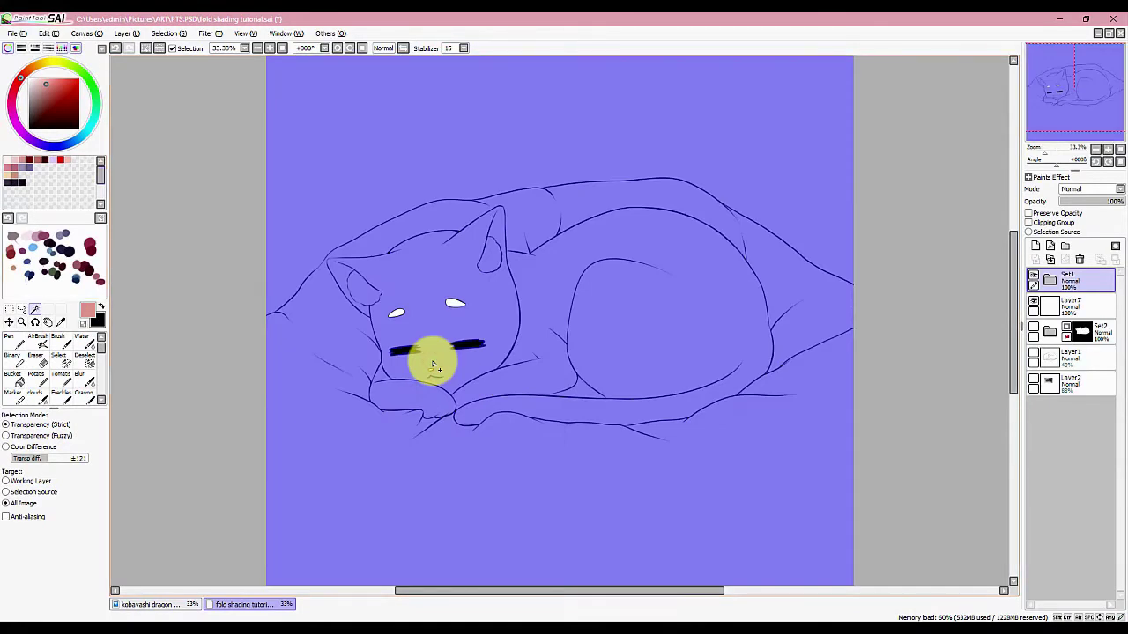
left_click(114, 47)
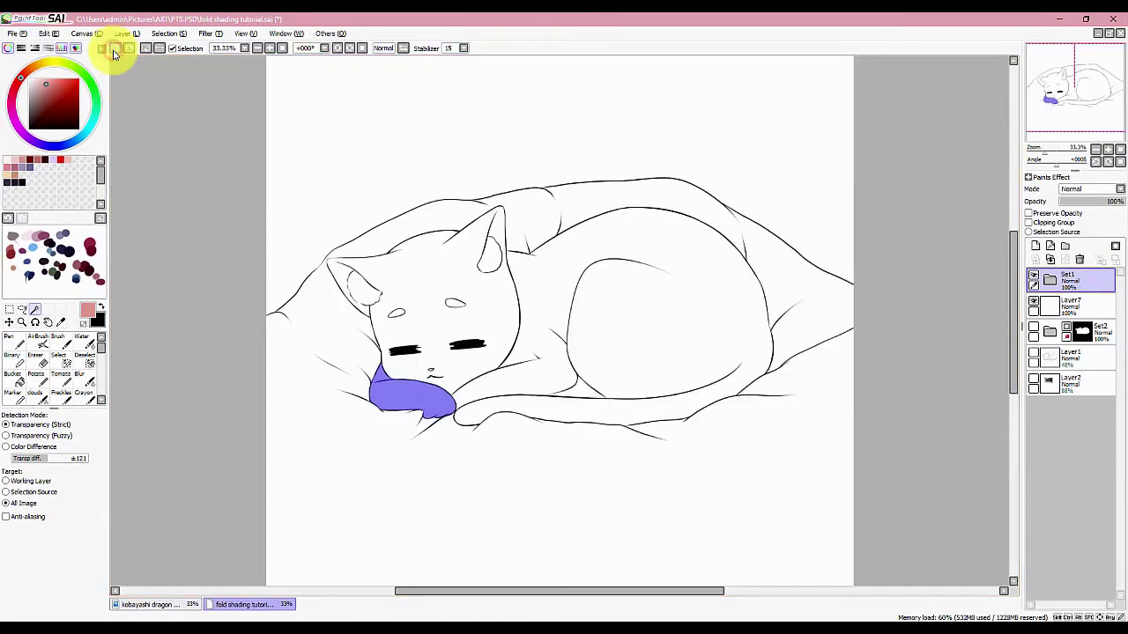
left_click(113, 48)
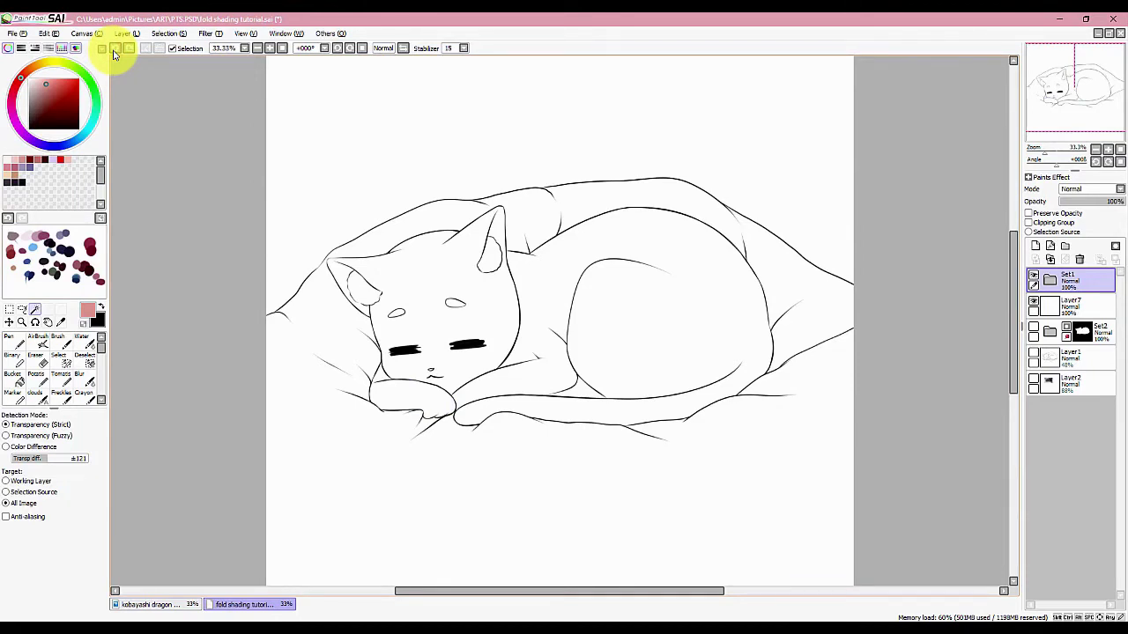
Set the transparency difference to ±0 and select the cat's body, head, front paw, gap above the tail and inner ears
left_click_drag(46, 460, 11, 460)
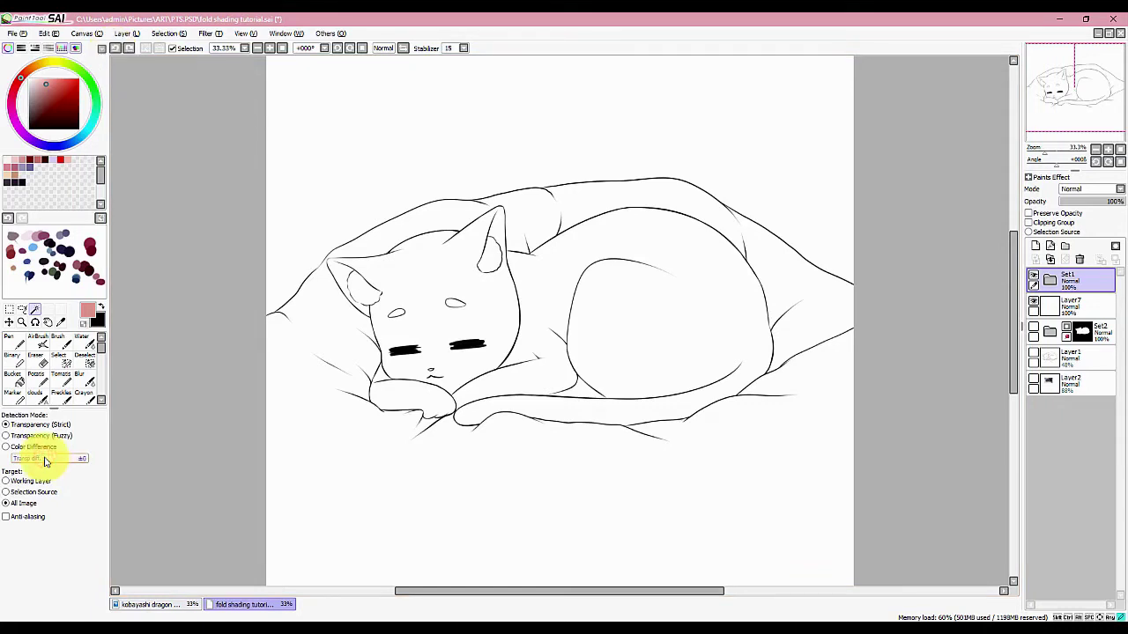
left_click(552, 286)
left_click(464, 294)
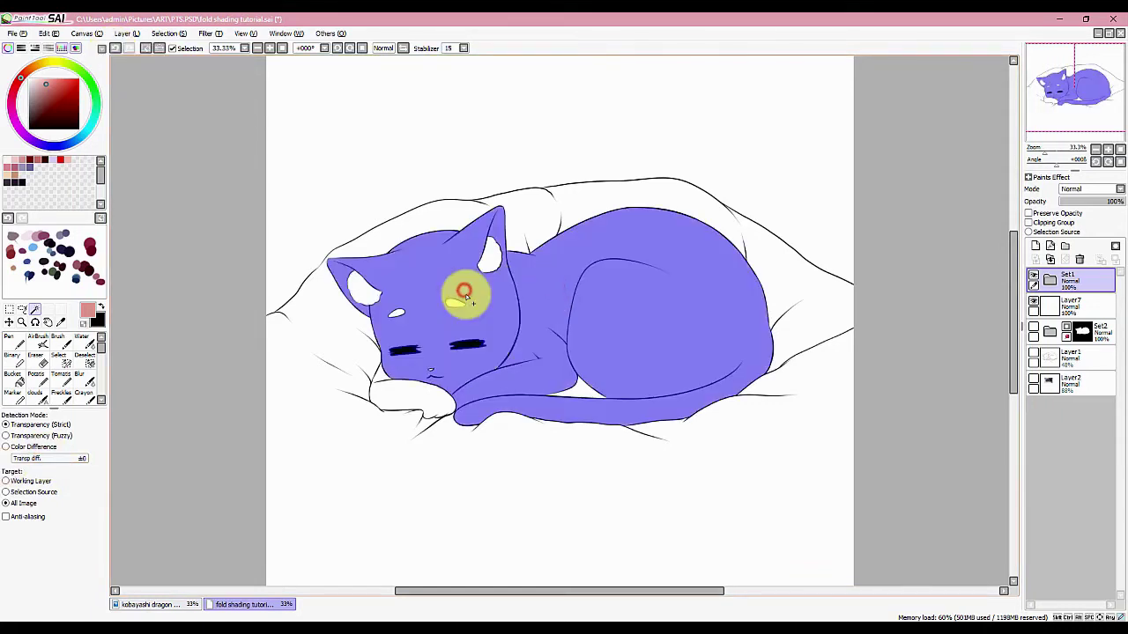
left_click(402, 385)
left_click(591, 397)
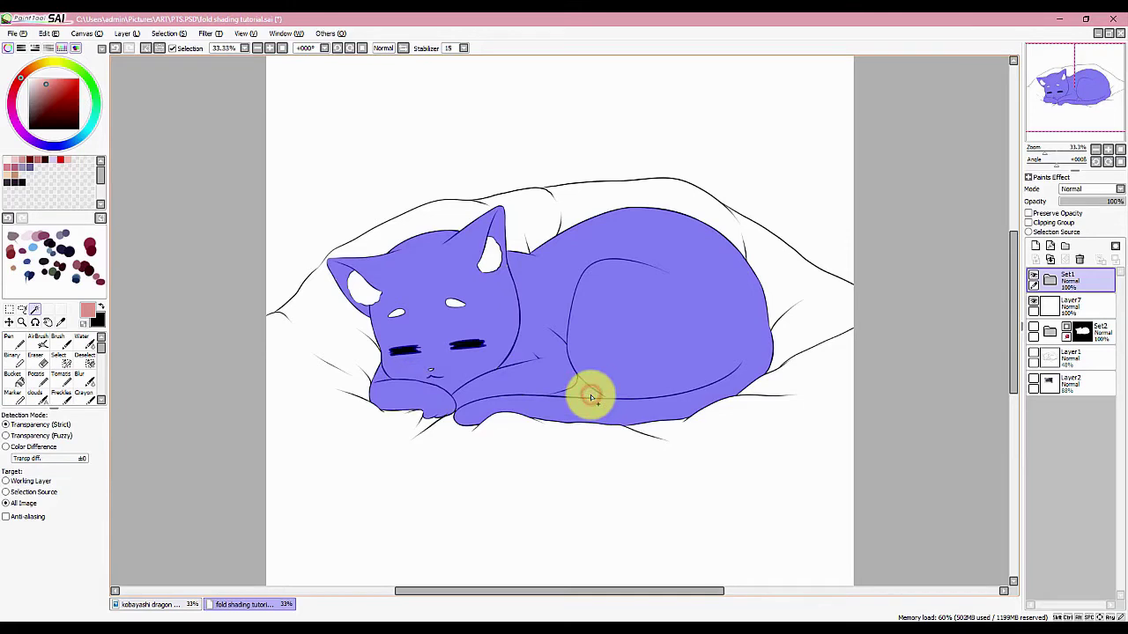
left_click(360, 289)
left_click(488, 256)
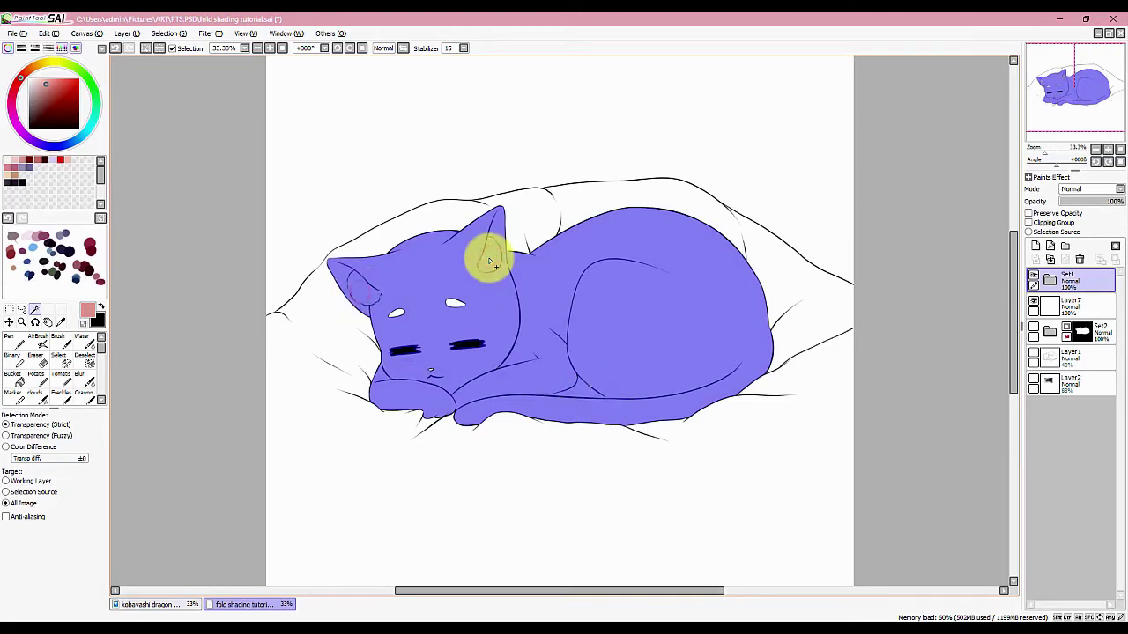
Add the two eyebrow spots to the selection with the Magic Wand and paint in the missed bits of the ear with the Select tool
left_click(399, 312)
left_click(454, 303)
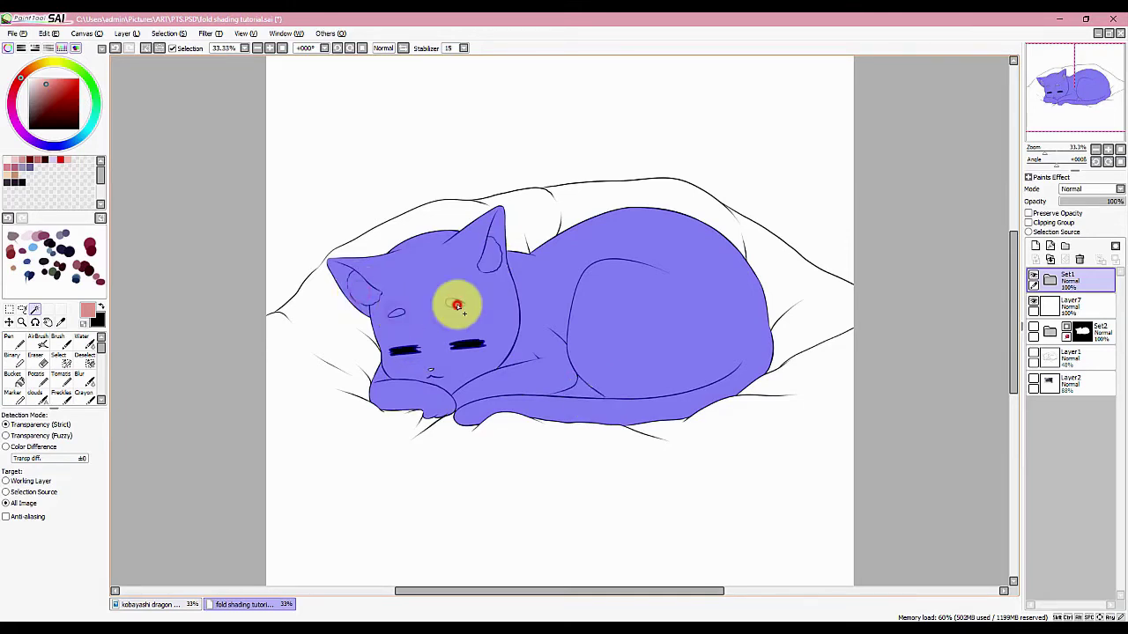
left_click(66, 362)
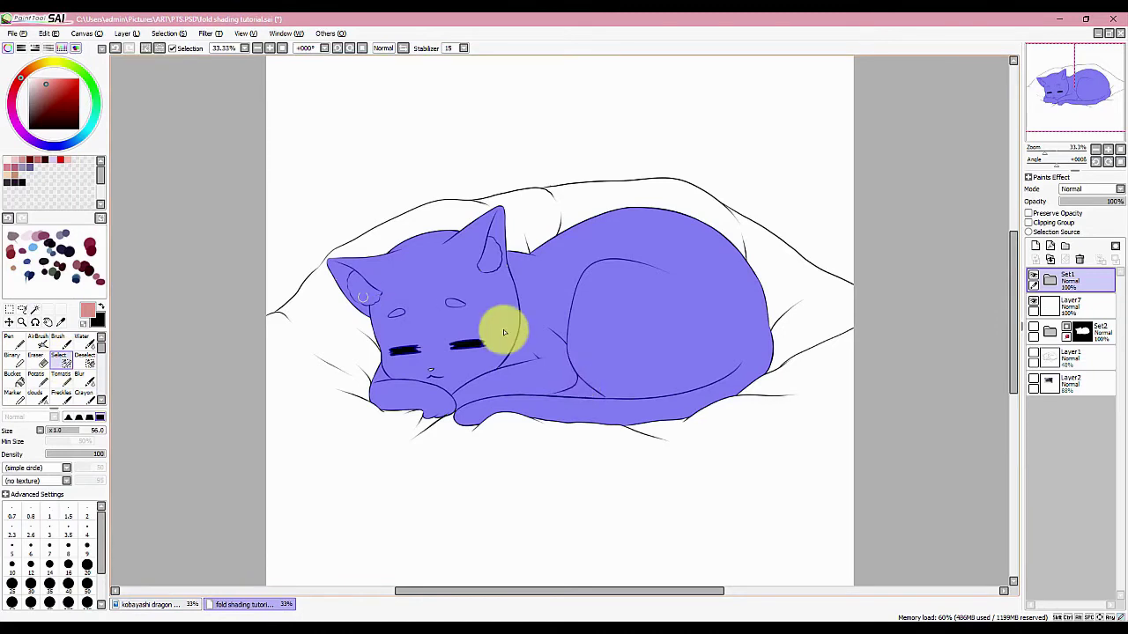
left_click(338, 274)
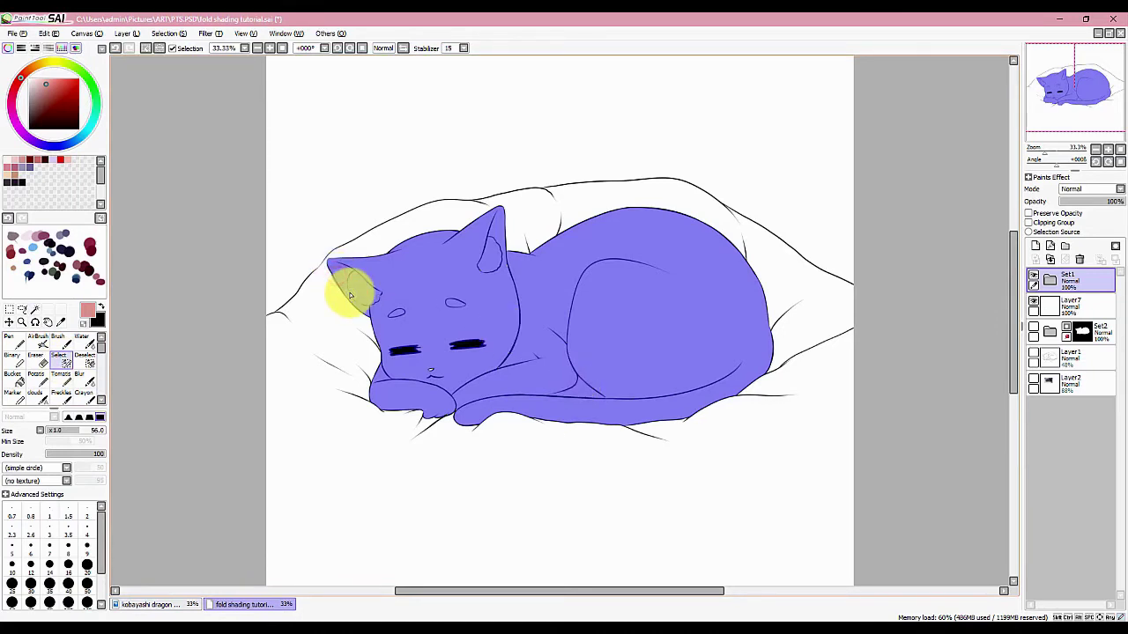
left_click_drag(350, 295, 347, 290)
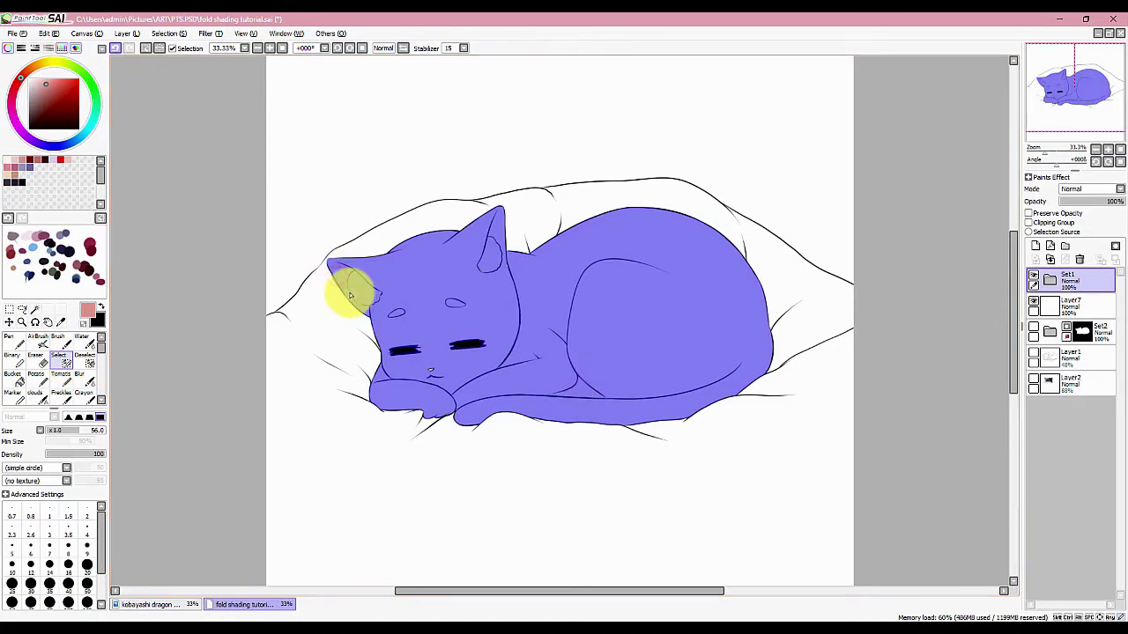
Clear the whole cat selection and undo the clearing
left_click(113, 48)
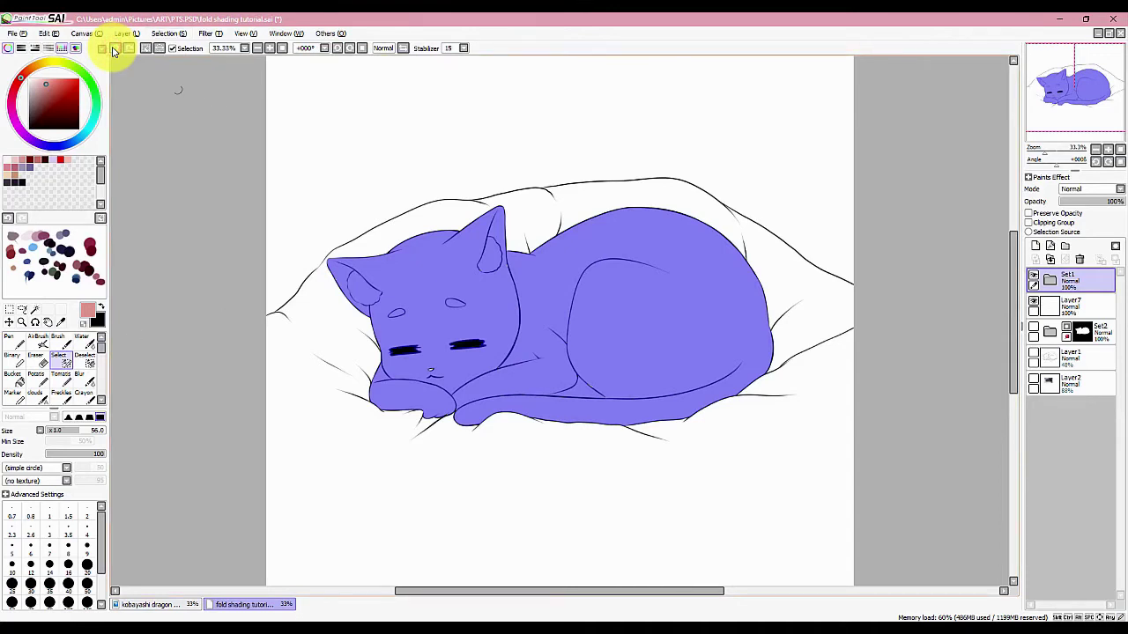
left_click(145, 49)
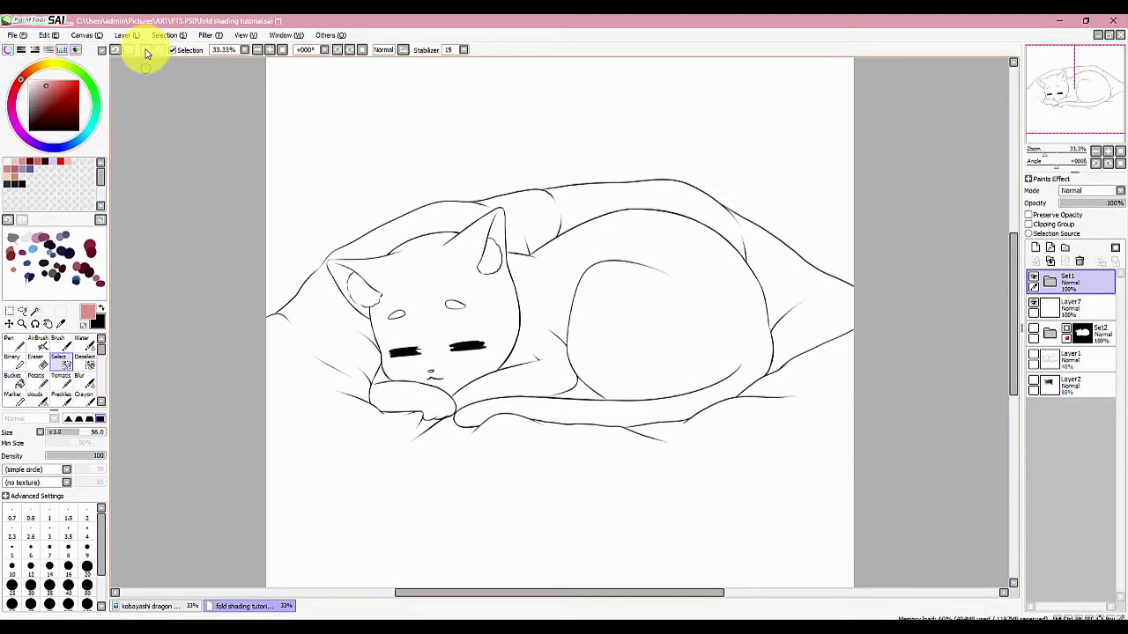
left_click(116, 50)
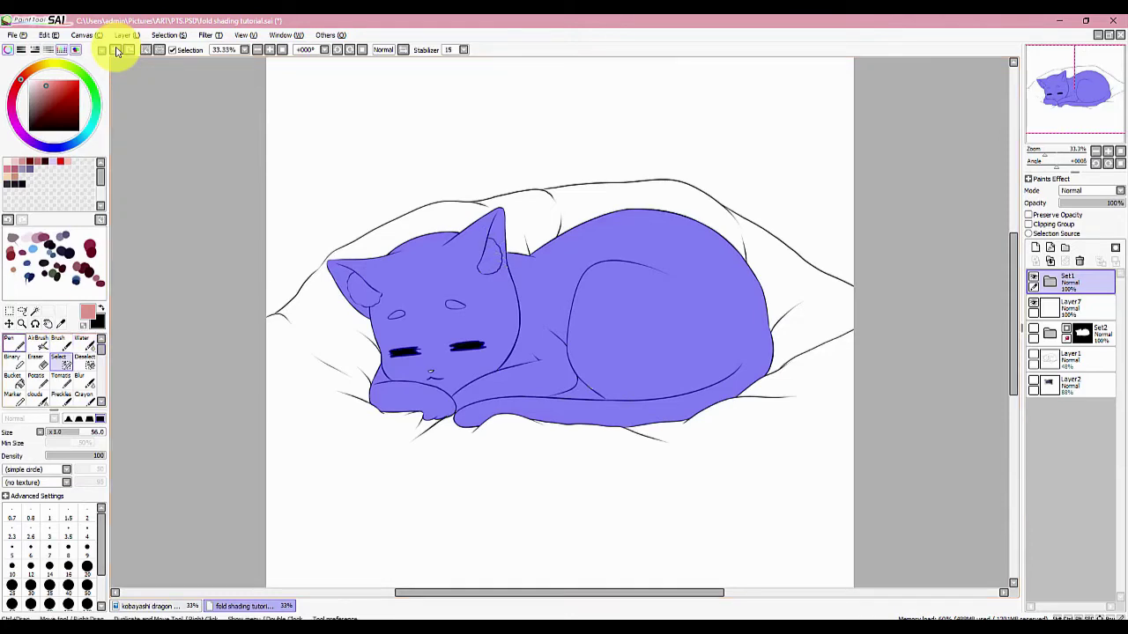
Switch to the Pen and expand the cat selection outward three times with Increment
left_click(13, 342)
left_click(185, 37)
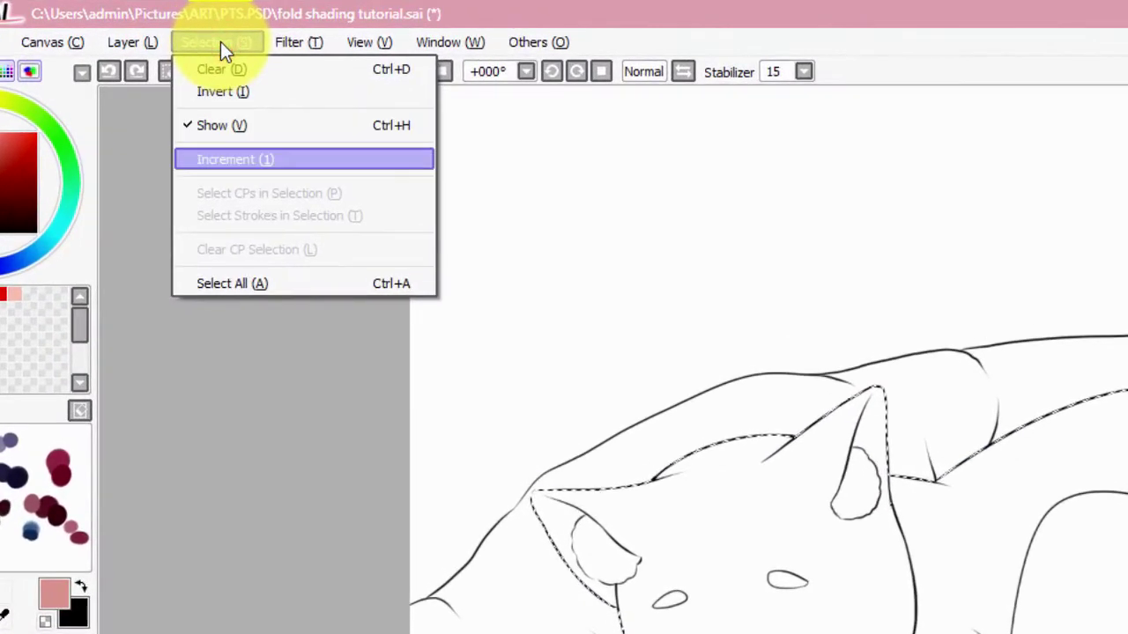
left_click(257, 159)
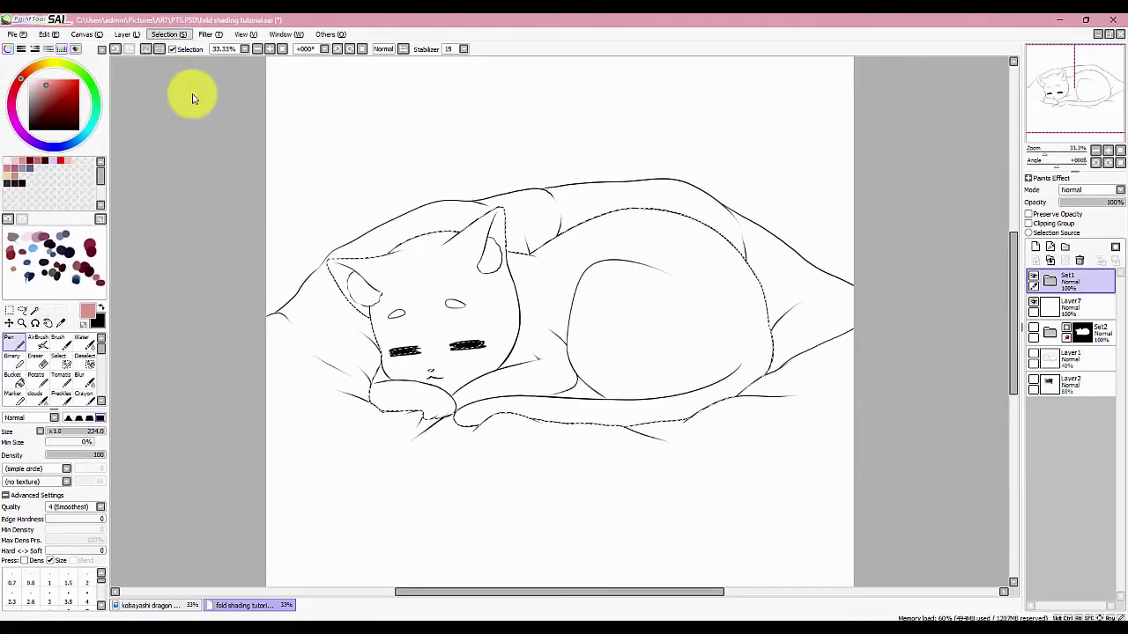
left_click(205, 42)
left_click(171, 92)
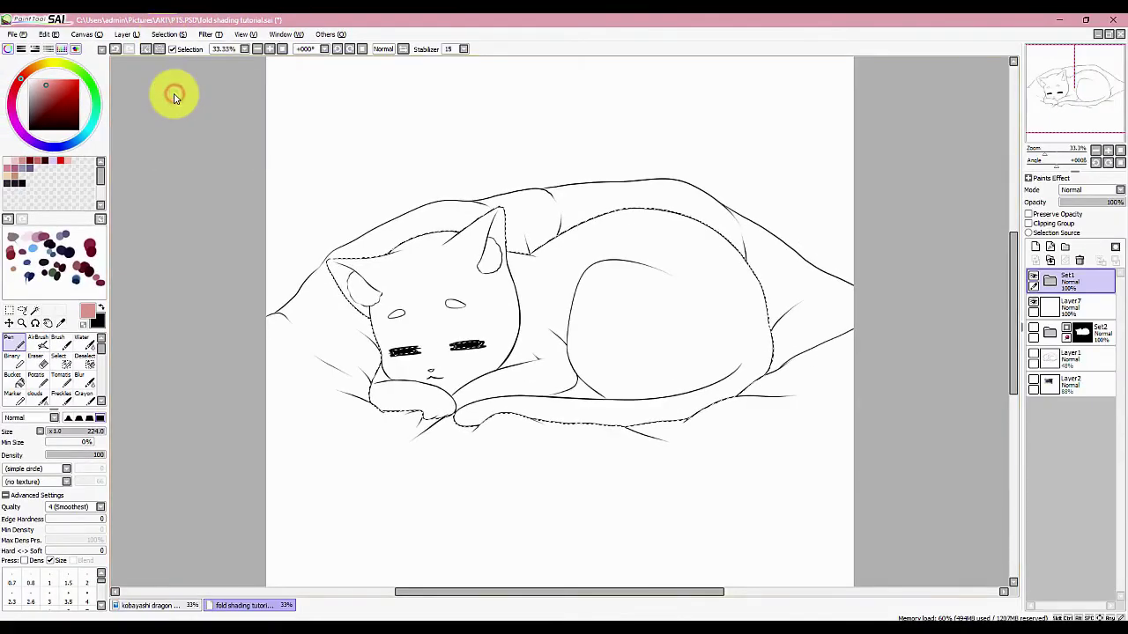
left_click(168, 38)
left_click(181, 92)
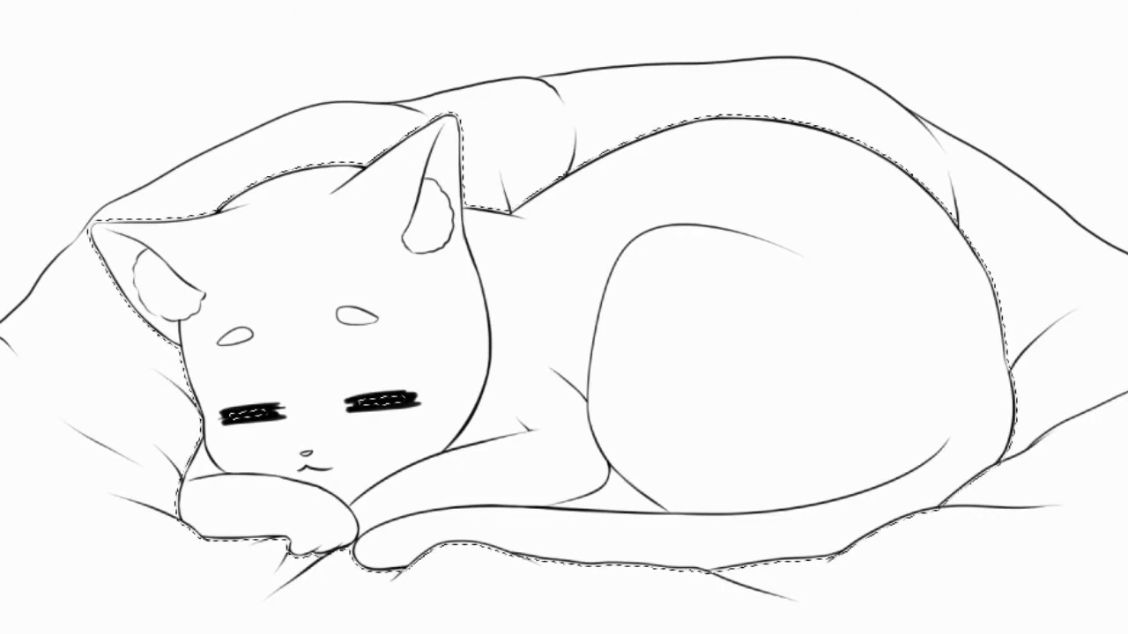
Fill the expanded cat selection with pink on Layer7, clear the selection, and inspect the fill along the outline
key("alt+BackSpace")
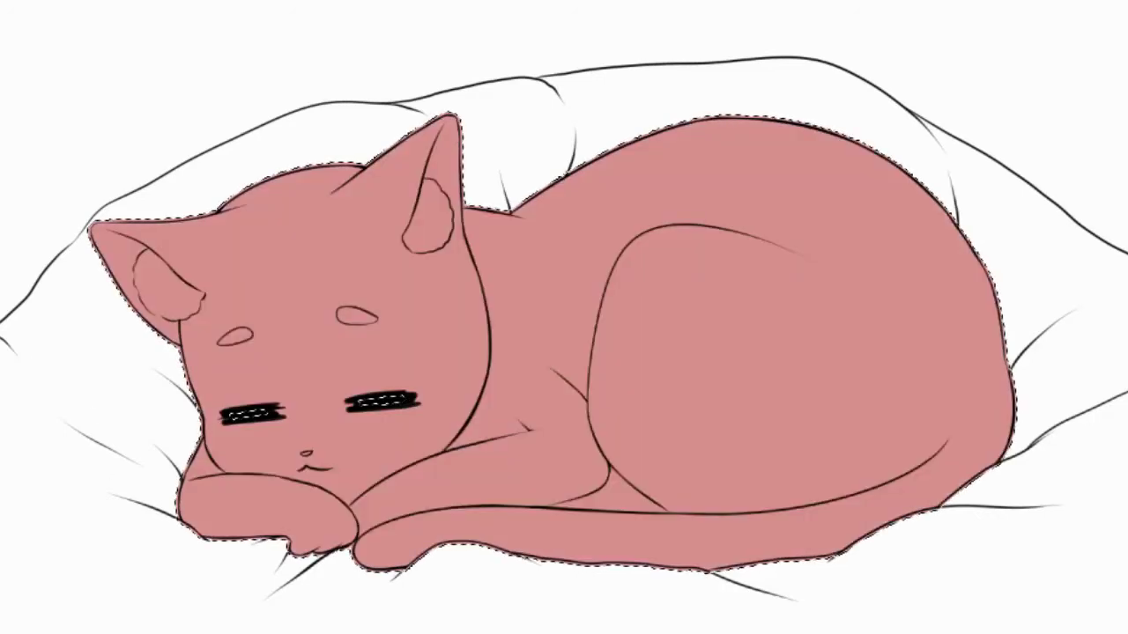
key("ctrl+d")
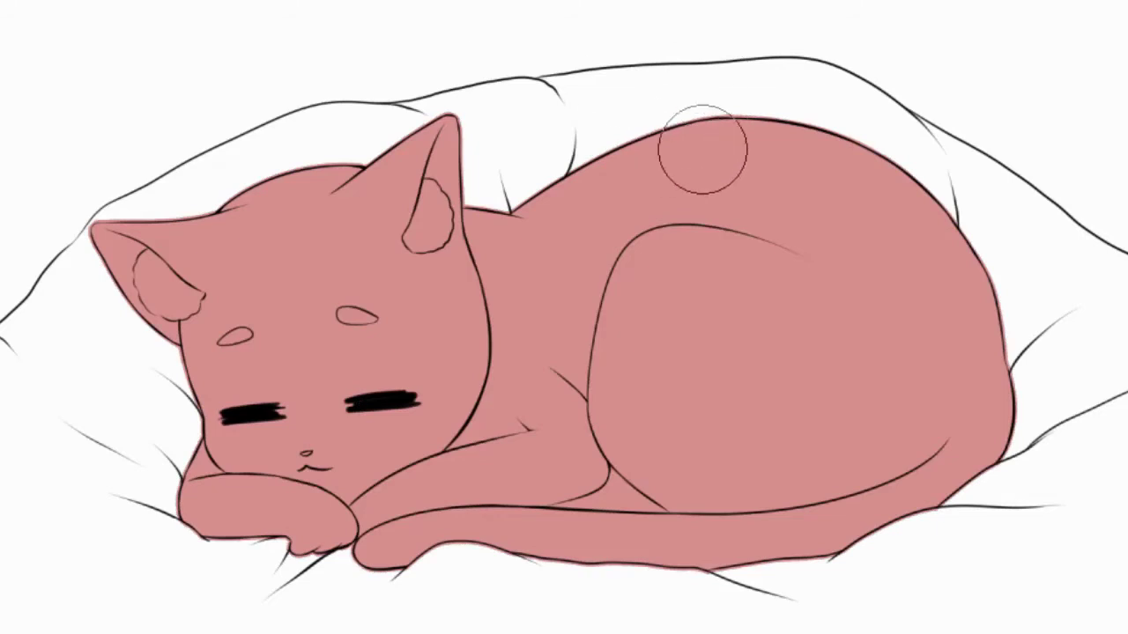
key("ctrl+plus")
key("ctrl+plus")
key("space")
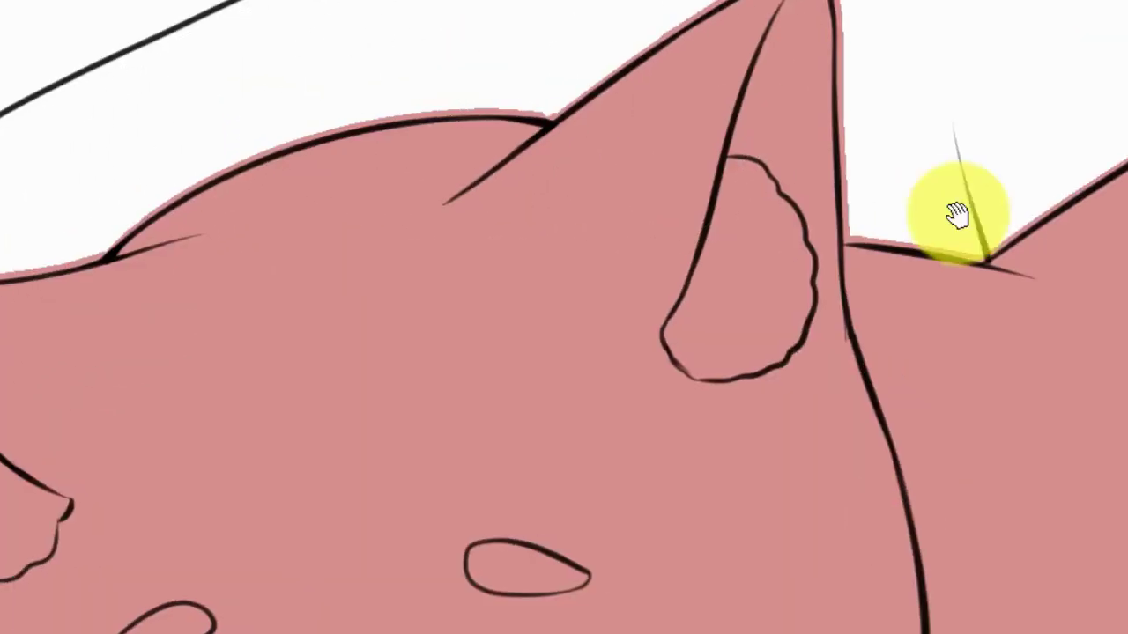
left_click_drag(956, 214, 508, 335)
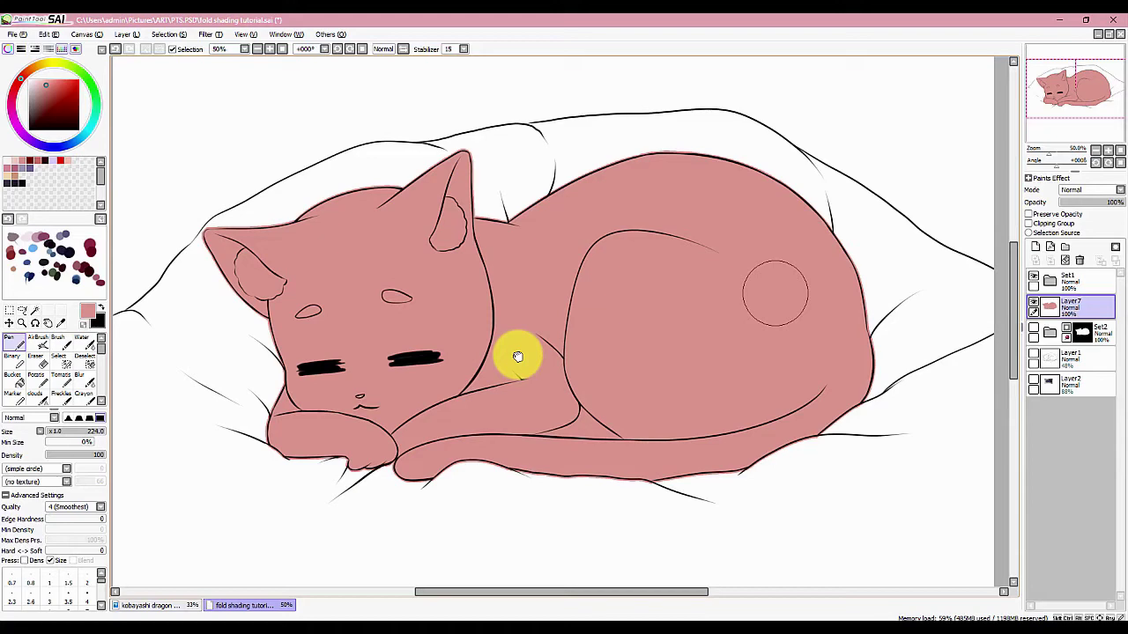
Undo the pink fill and the selection expansion, bringing back the selection around the cat
left_click(116, 50)
left_click(115, 49)
left_click(115, 50)
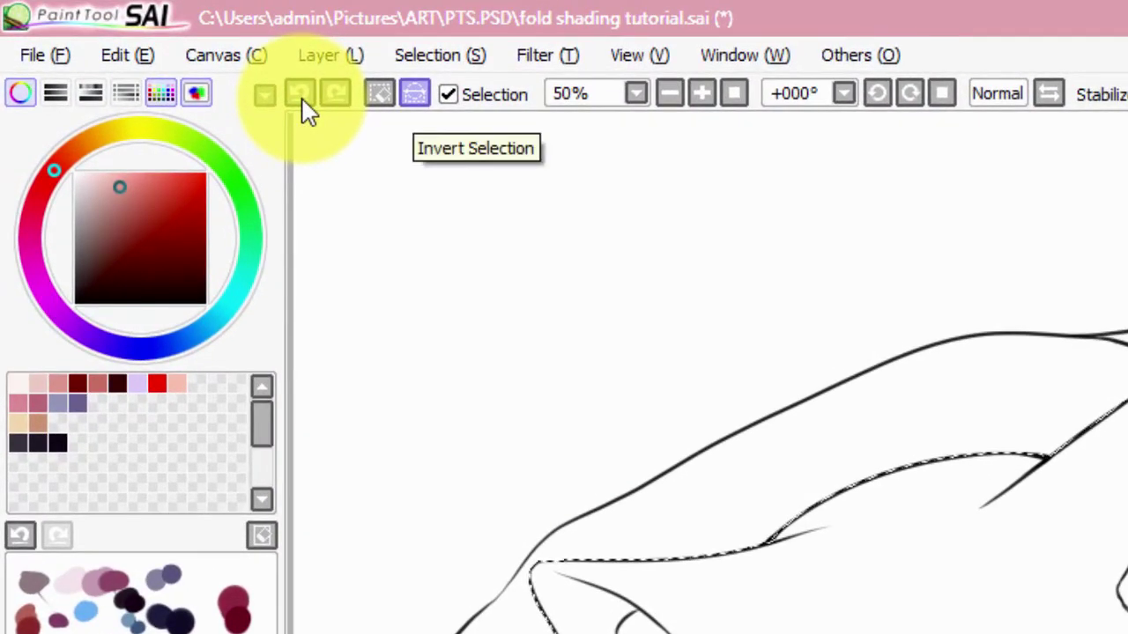
left_click(443, 55)
key("Down")
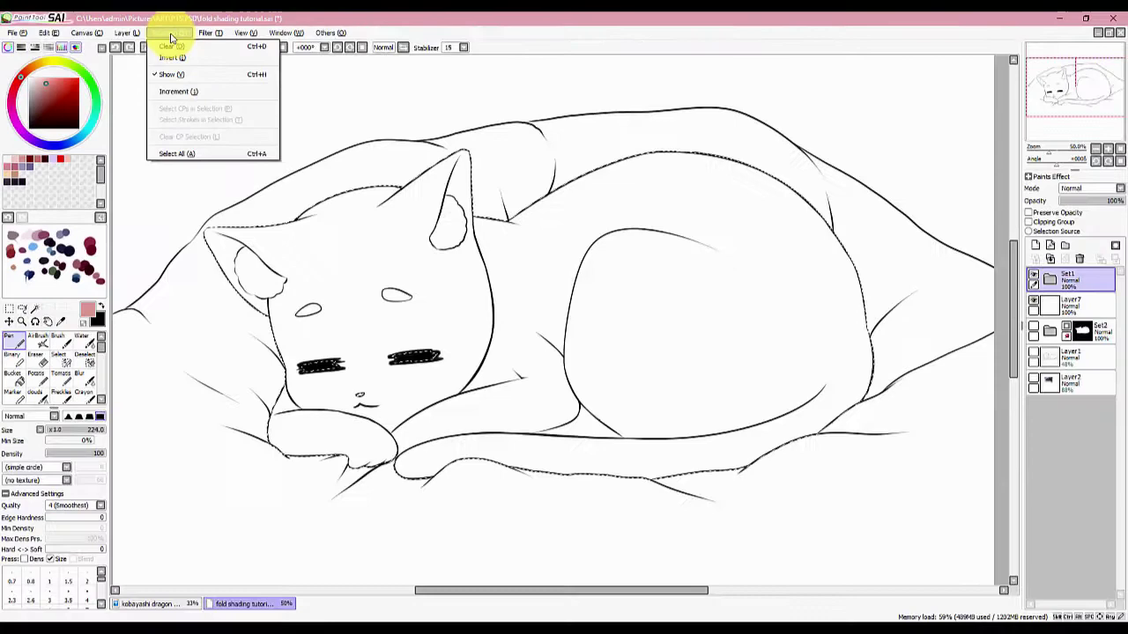
left_click(302, 174)
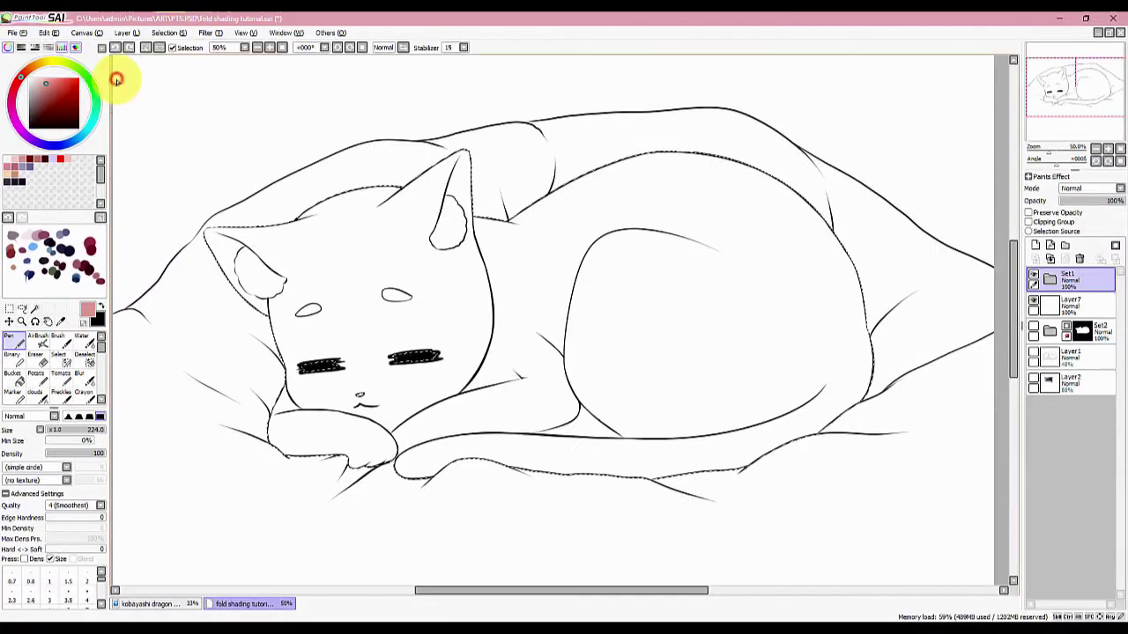
Try inverting the cat selection so that it covers the background, viewing it with the Select tool, and revert the inversion
left_click(57, 357)
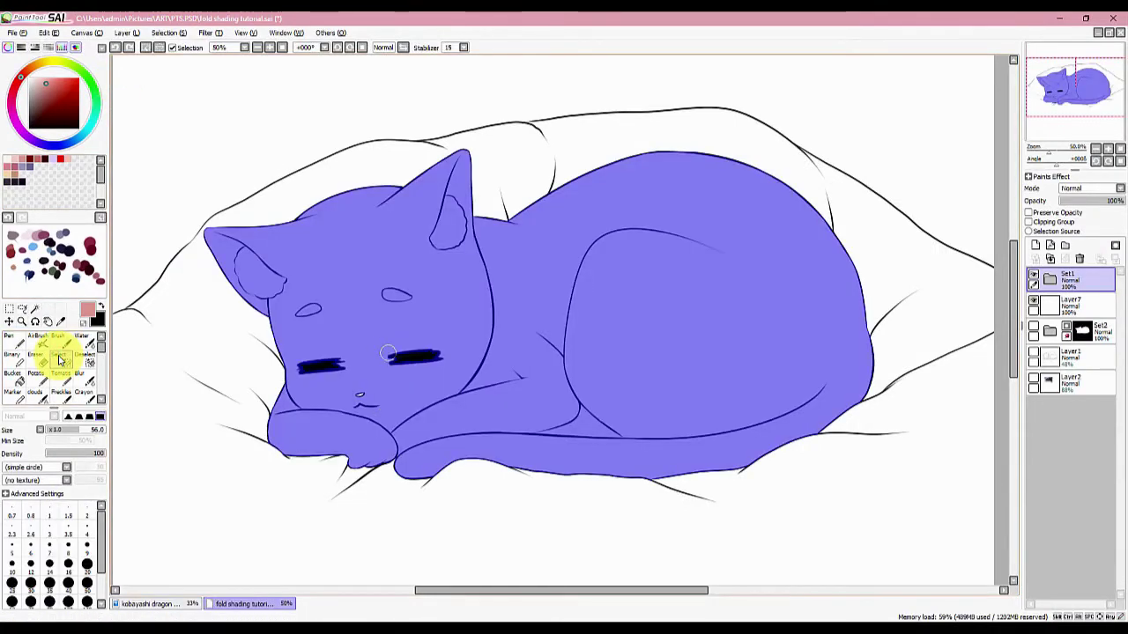
left_click(159, 46)
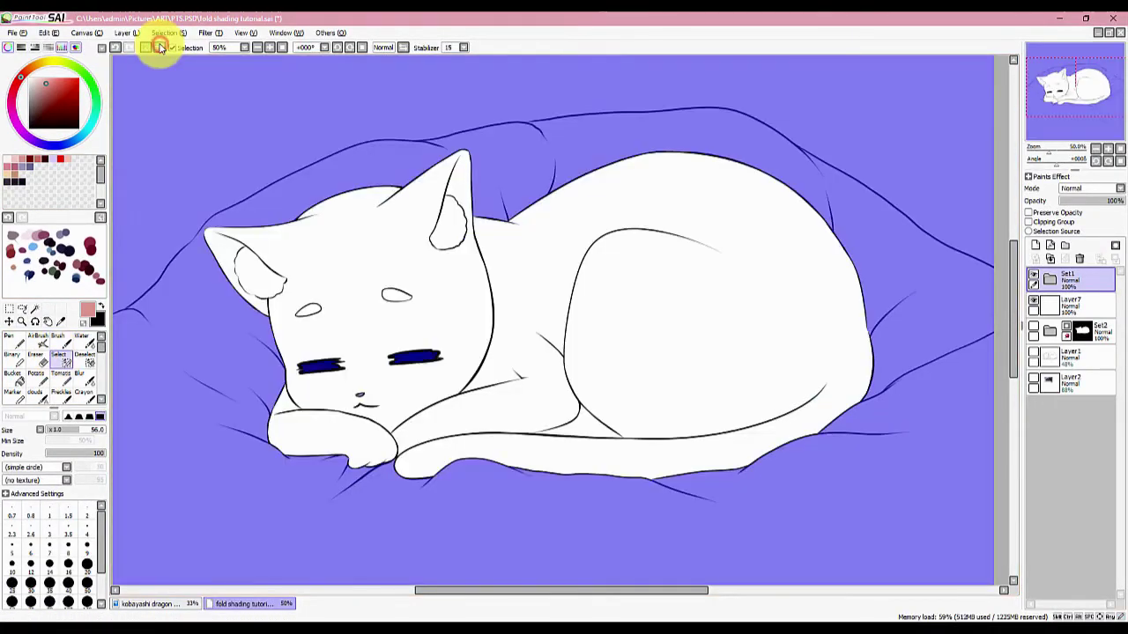
left_click(1099, 151)
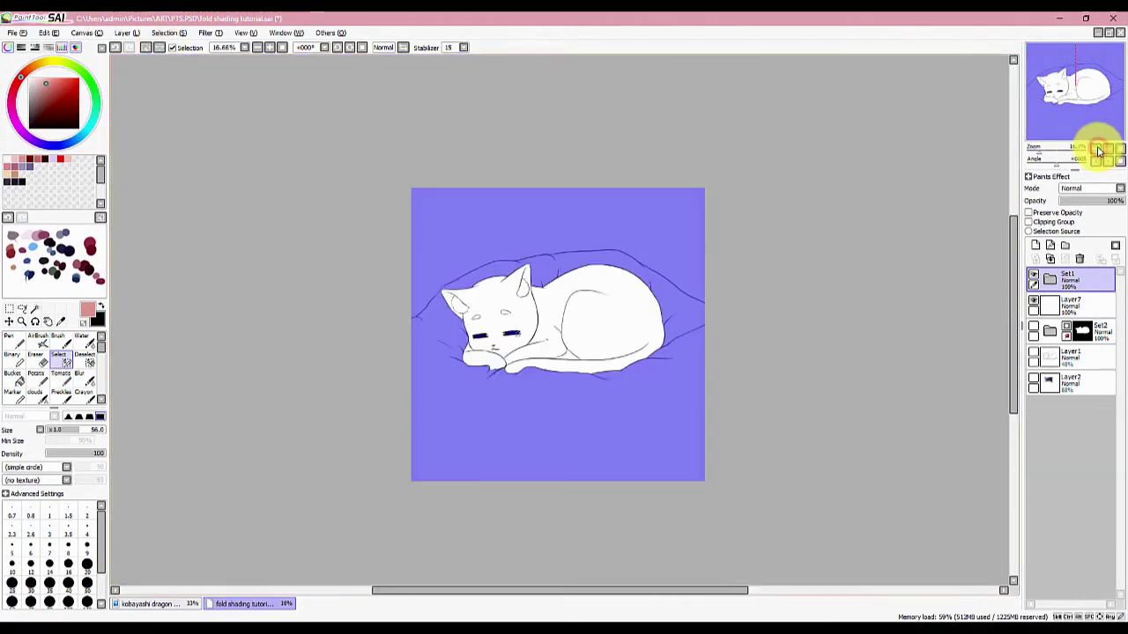
left_click(1112, 150)
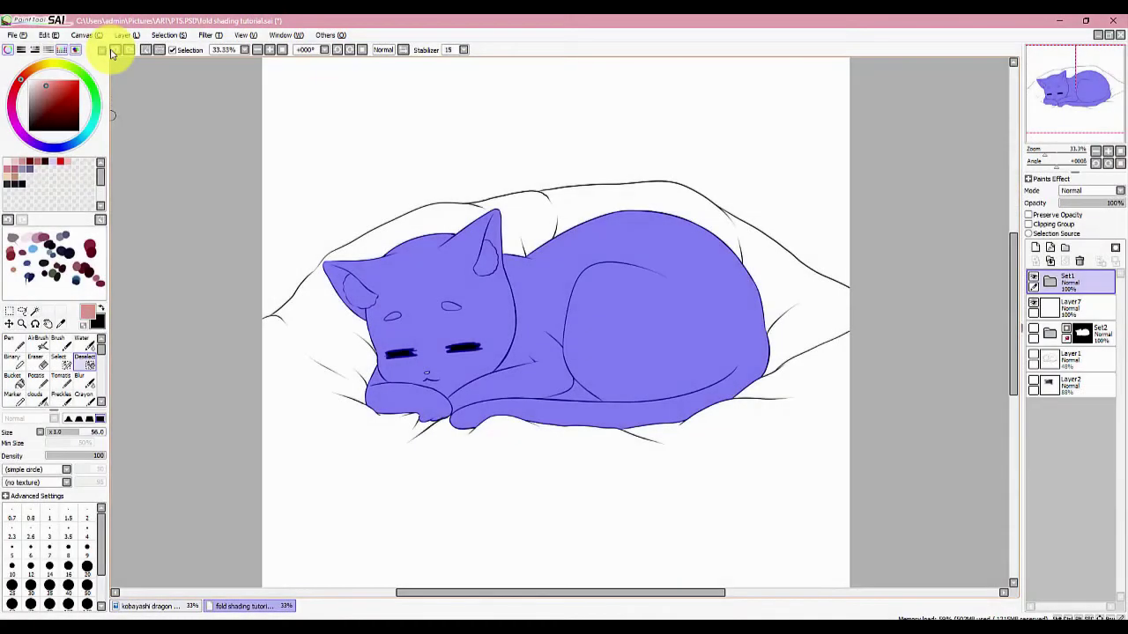
Clear the selection and make Layer3 inside the Set1 folder the active layer
left_click(145, 51)
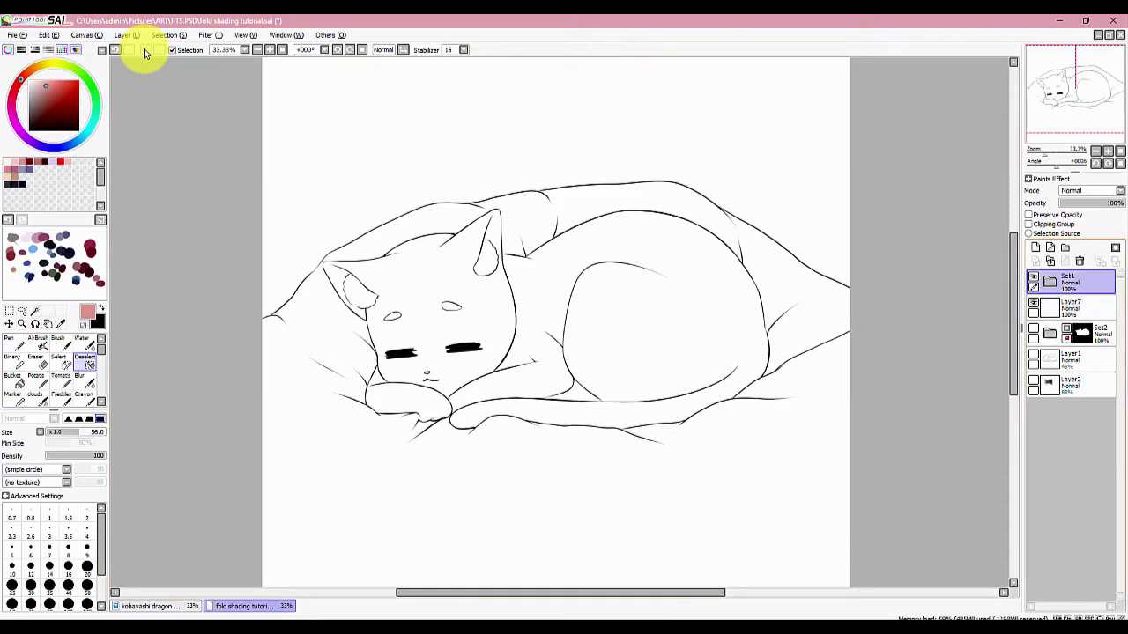
left_click(1049, 281)
left_click(1076, 333)
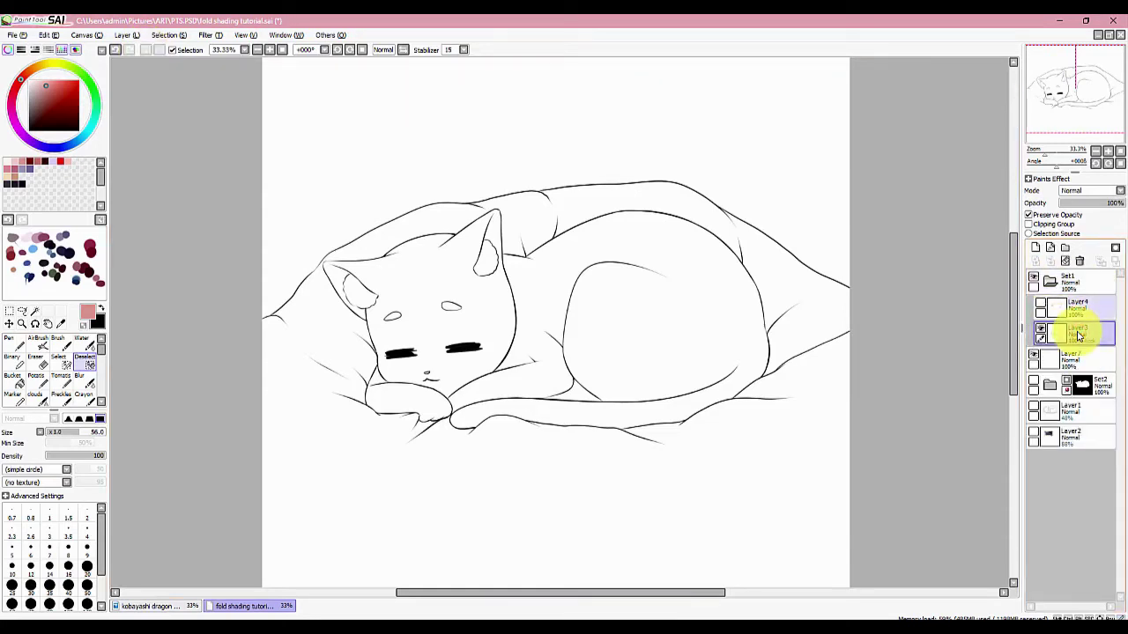
Try flattening, narrowing and shifting the Layer3 line art with Transform, and cancel the transformation
key("ctrl+t")
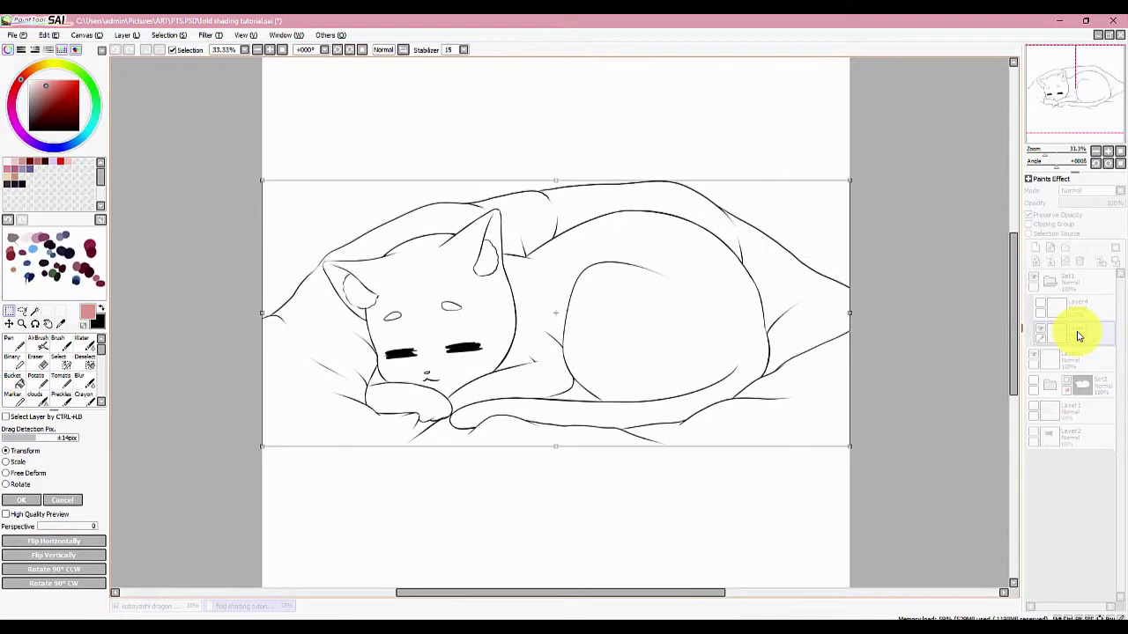
left_click_drag(555, 180, 546, 214)
left_click_drag(549, 448, 541, 443)
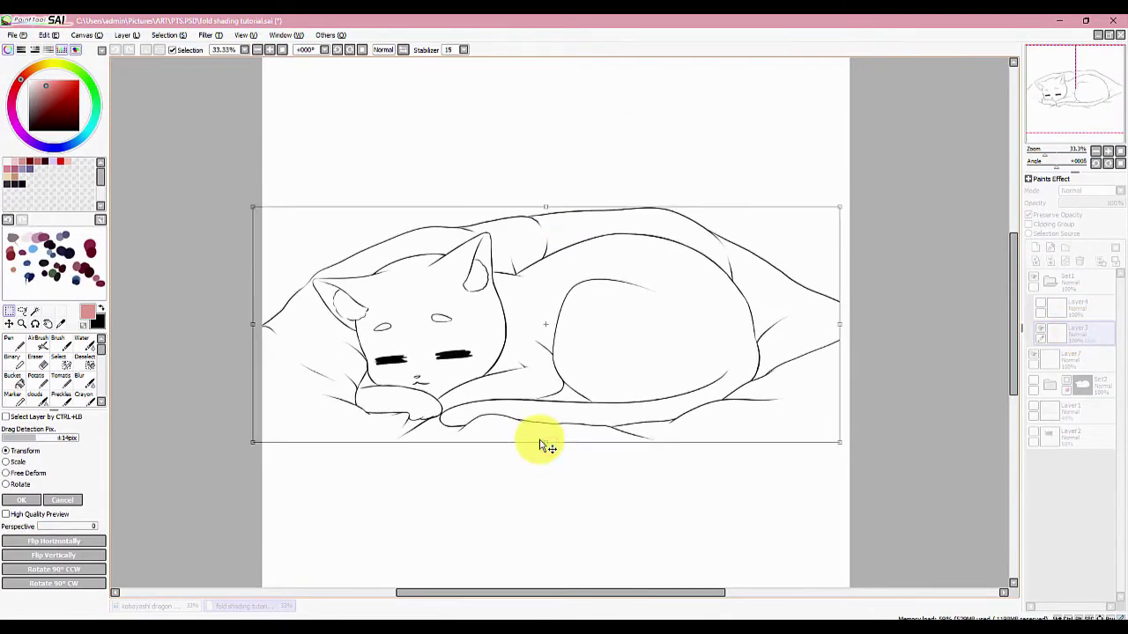
left_click_drag(845, 324, 818, 320)
left_click_drag(647, 305, 677, 315)
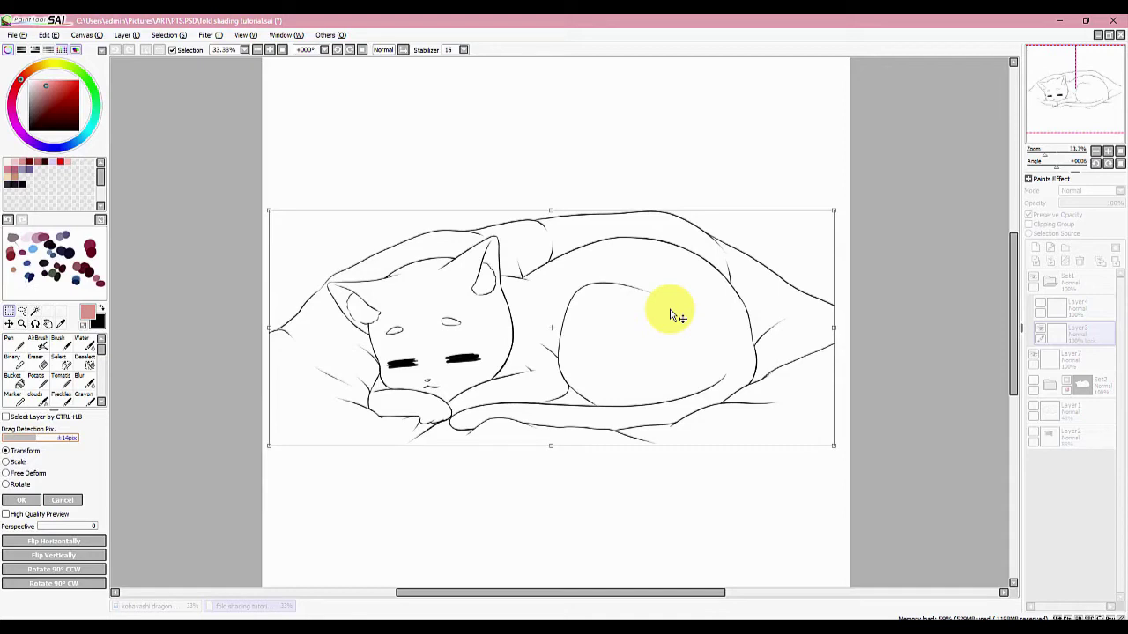
left_click(63, 500)
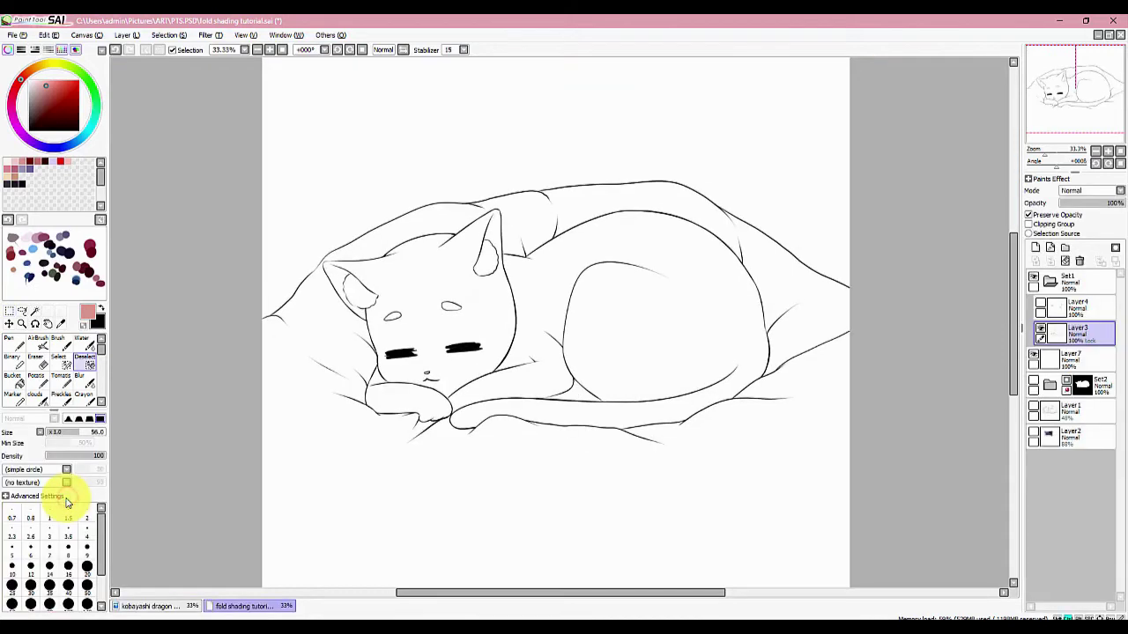
Try shrinking the Layer3 line art proportionally from its lower-right corner, and cancel the transformation
key("ctrl+t")
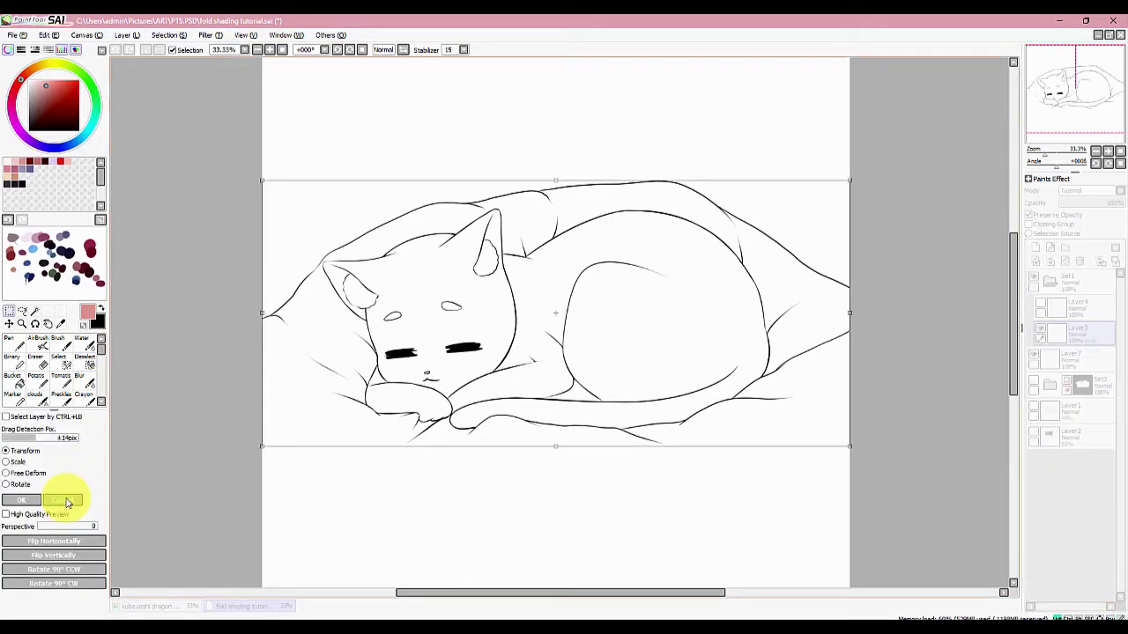
mouse_move(849, 446)
left_mouse_down()
mouse_move(478, 277)
mouse_move(861, 450)
mouse_move(720, 387)
left_mouse_up()
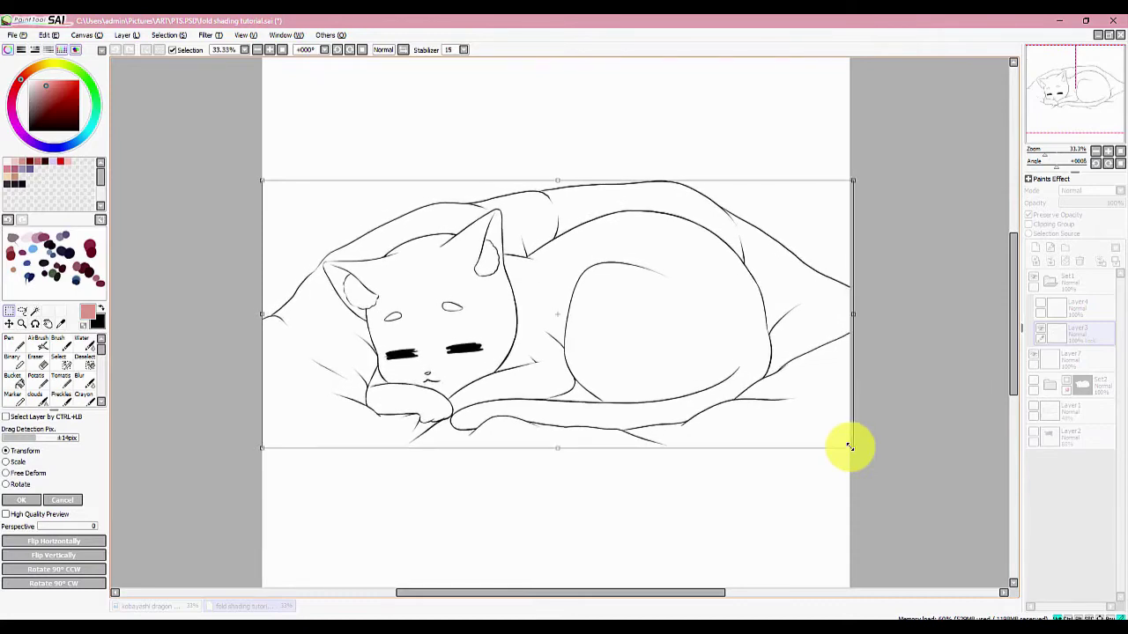
mouse_move(850, 446)
left_mouse_down()
mouse_move(625, 345)
mouse_move(816, 430)
mouse_move(791, 492)
left_mouse_up()
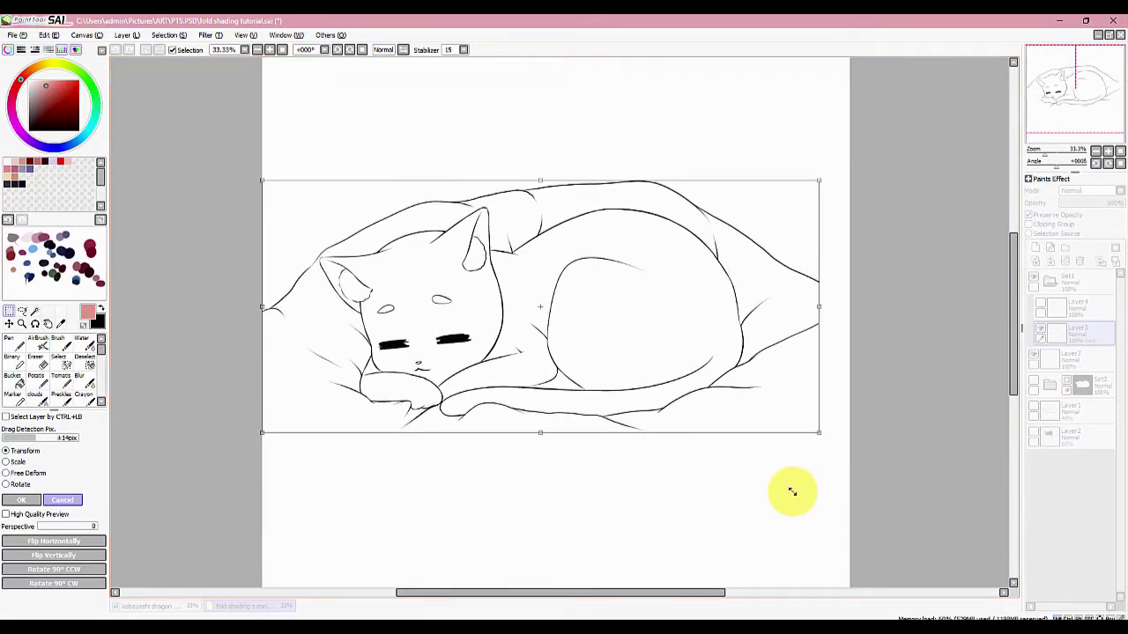
left_click(65, 501)
Try distorting the Layer3 line art with Free Deform by pulling each of its four corners to new positions
key("ctrl+t")
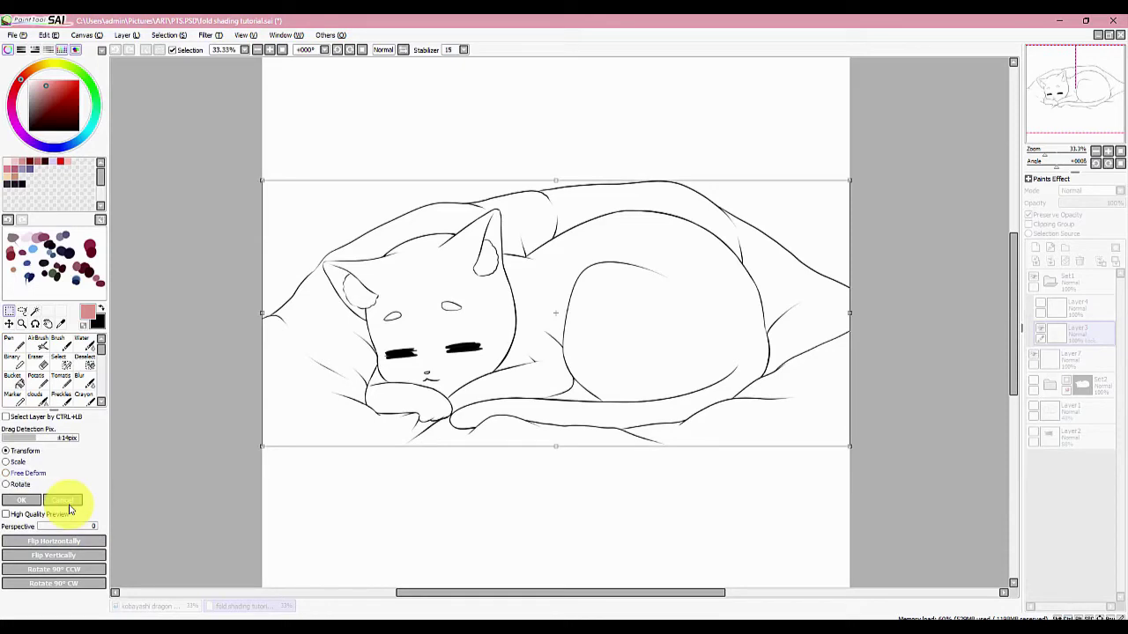
left_click(8, 474)
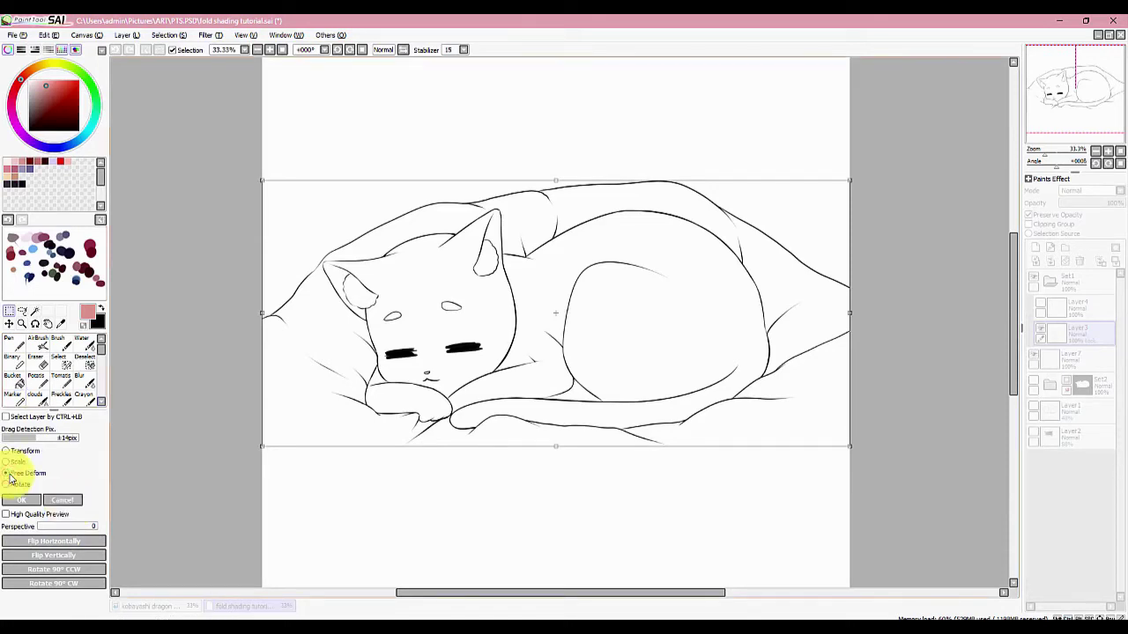
left_click_drag(850, 183, 666, 179)
left_click_drag(642, 211, 639, 268)
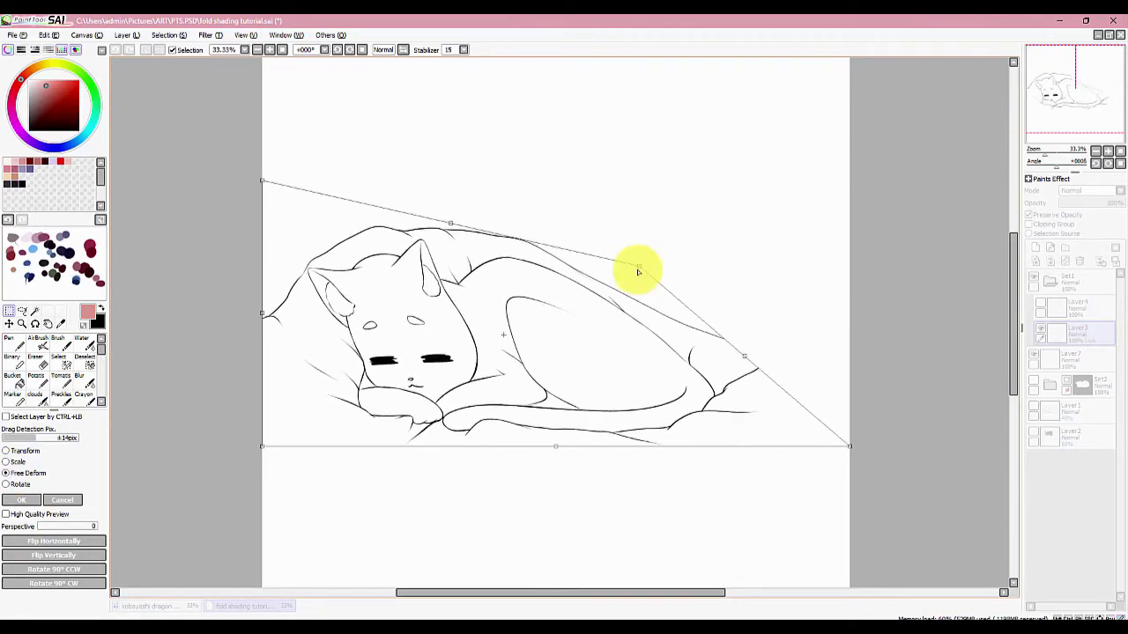
mouse_move(262, 182)
left_mouse_down()
mouse_move(319, 276)
mouse_move(305, 171)
mouse_move(259, 179)
mouse_move(306, 317)
left_mouse_up()
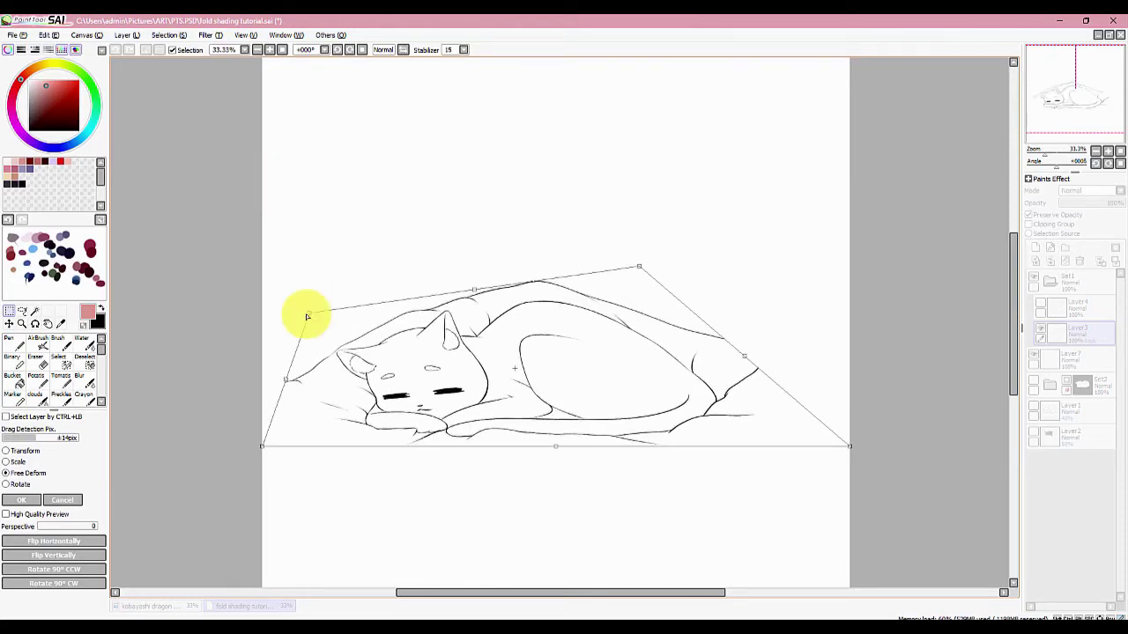
left_click_drag(850, 446, 838, 496)
left_click_drag(263, 447, 279, 505)
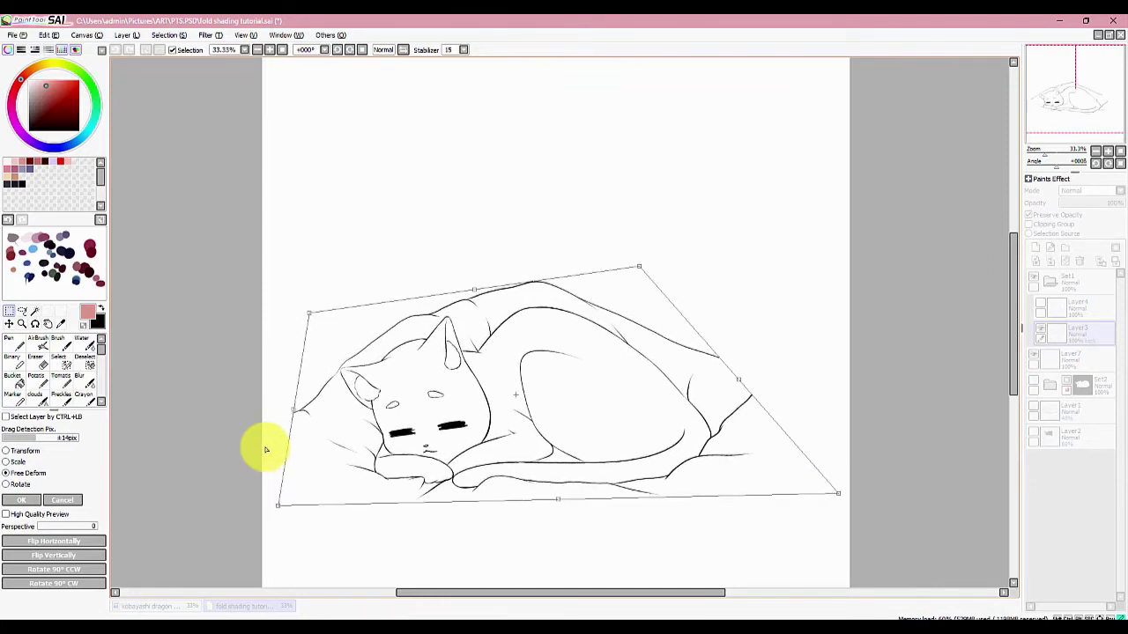
left_click_drag(265, 450, 269, 539)
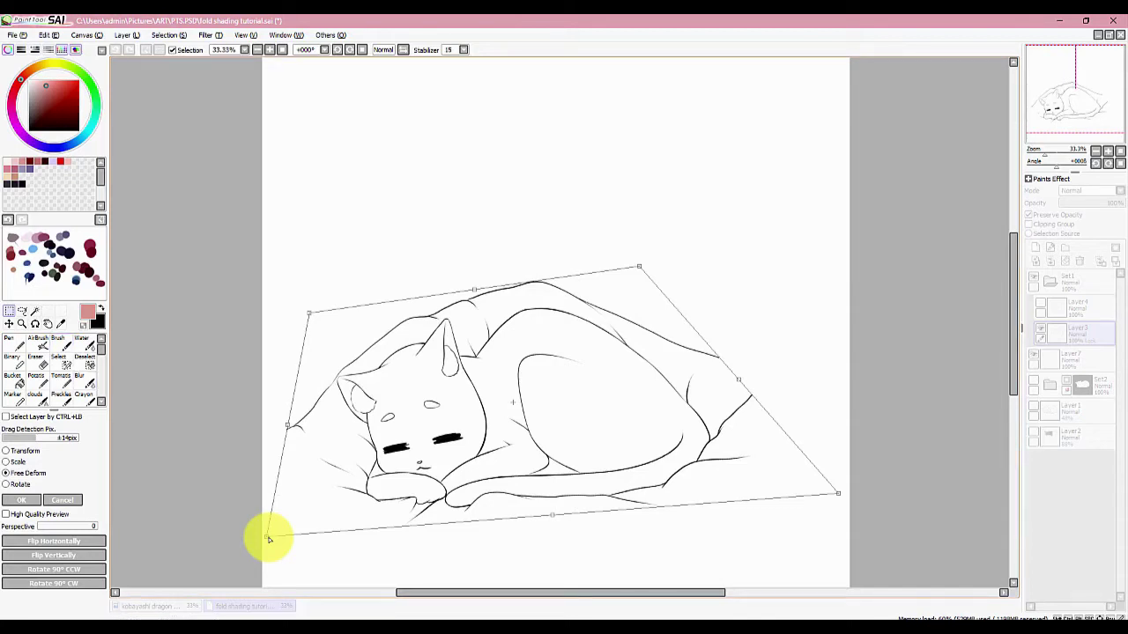
left_click_drag(308, 312, 324, 268)
left_click_drag(639, 266, 636, 207)
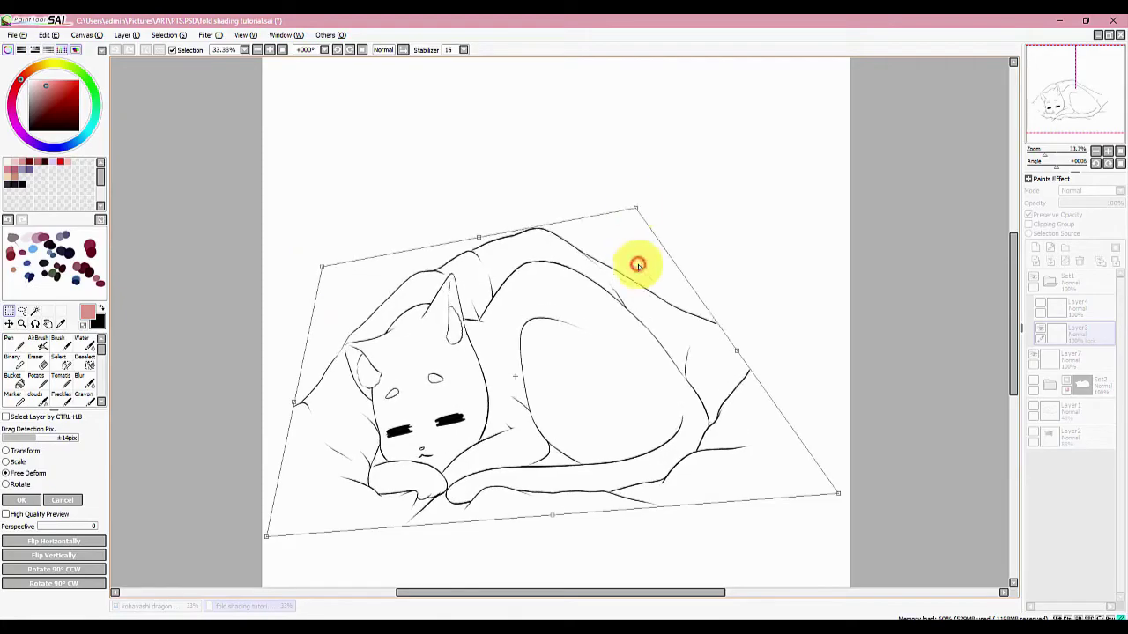
left_click_drag(837, 494, 639, 543)
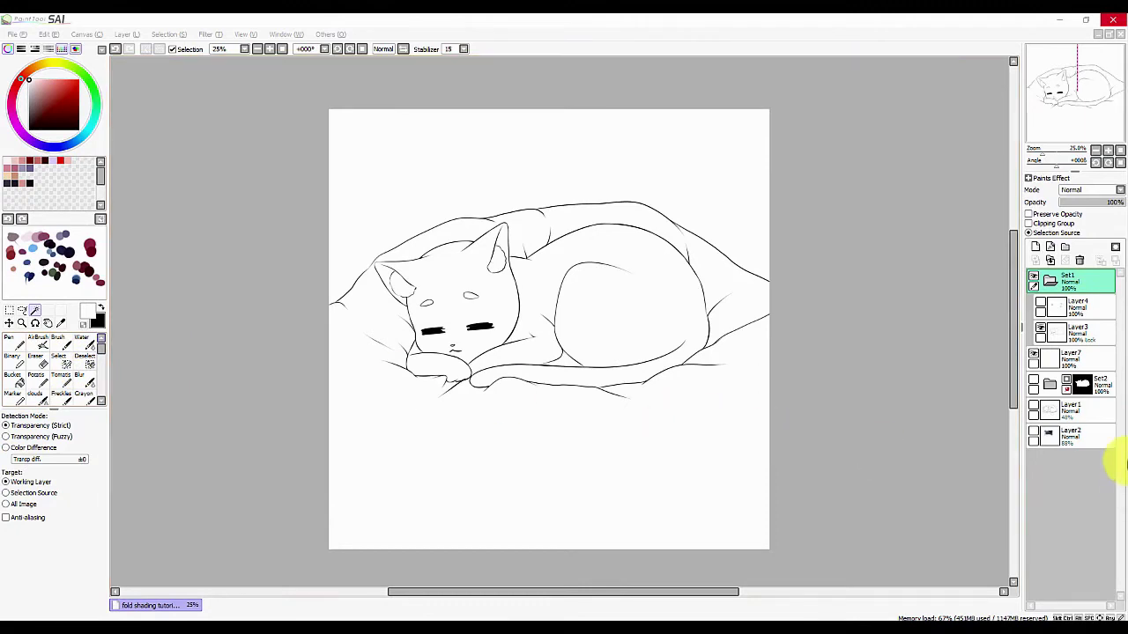
Try the Magic Wand with Working Layer as target on Layer8, selecting inside and outside the purple heart, and clear the selection
left_click(1077, 306)
left_click(1069, 305)
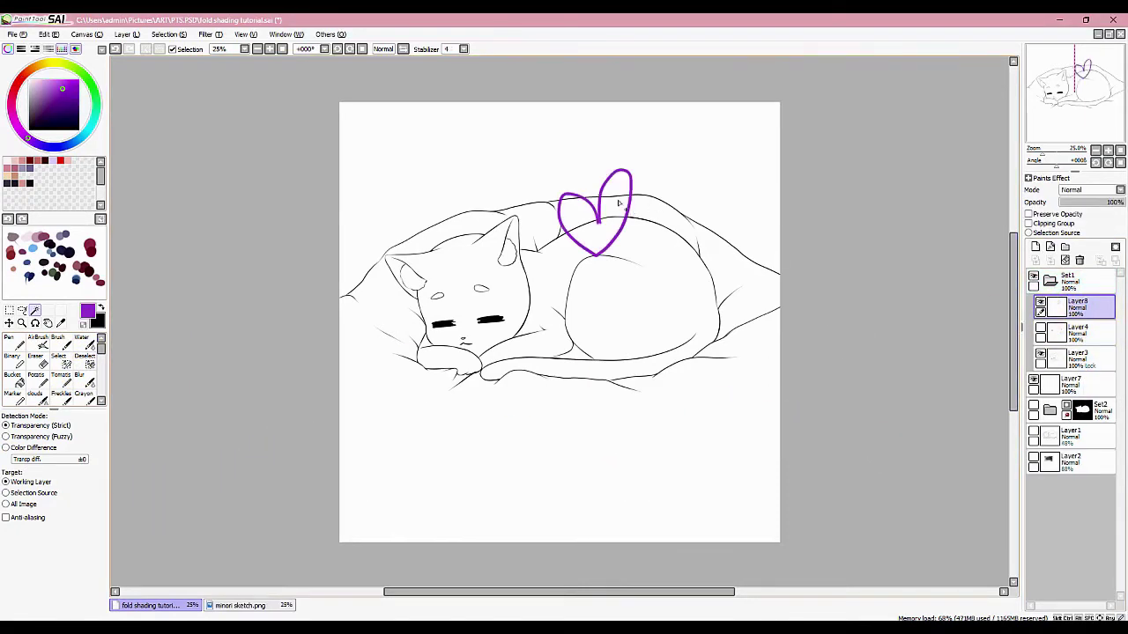
left_click(619, 200)
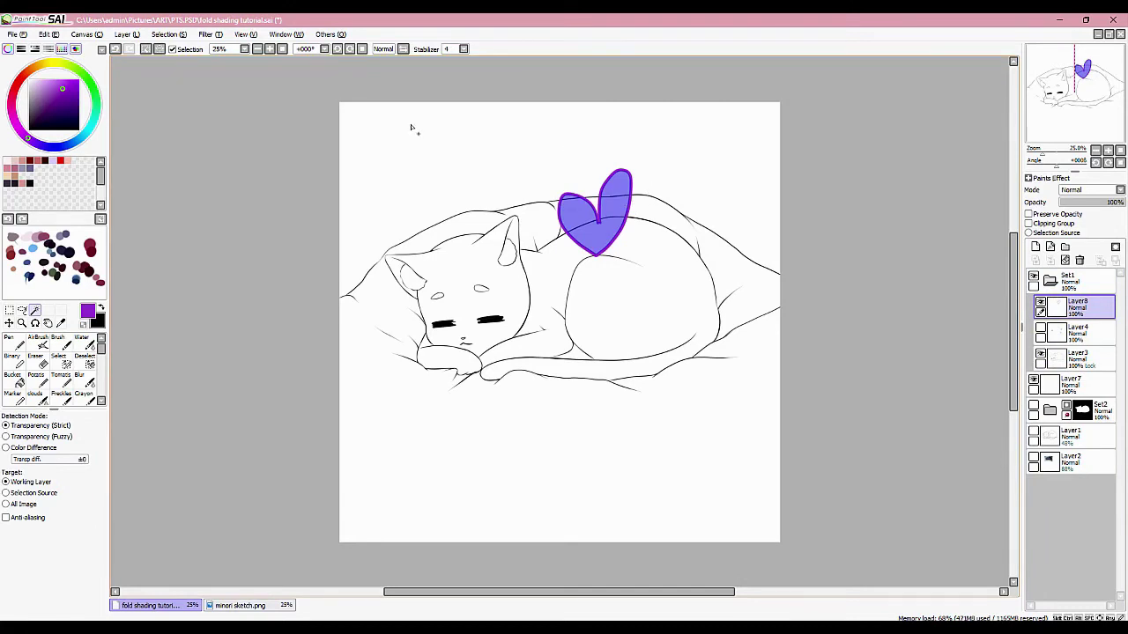
left_click(145, 50)
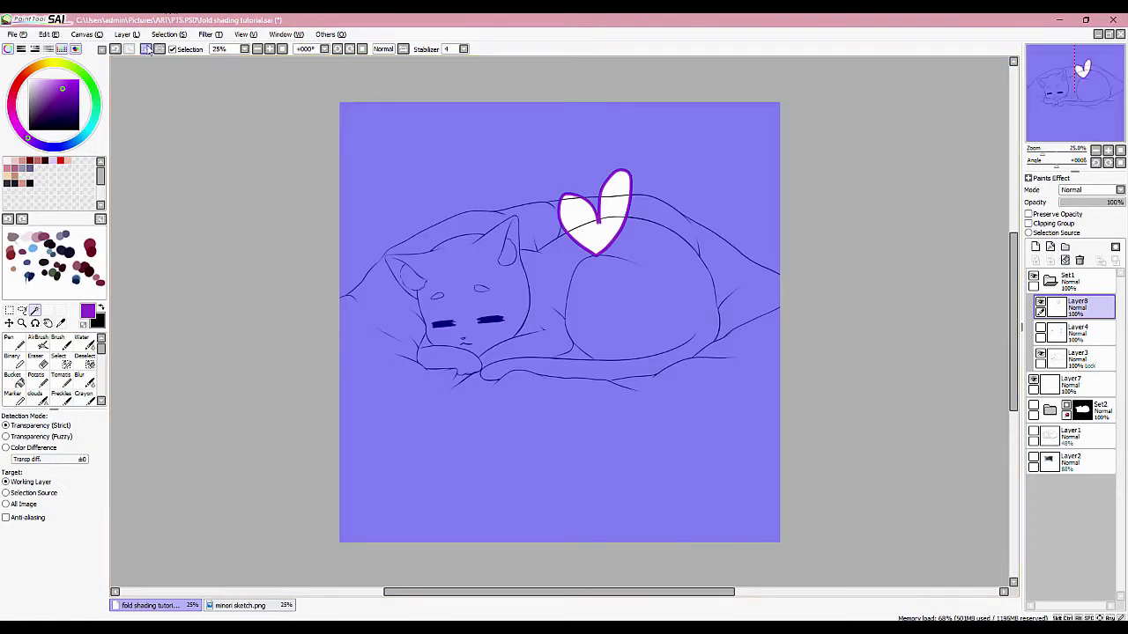
left_click(147, 49)
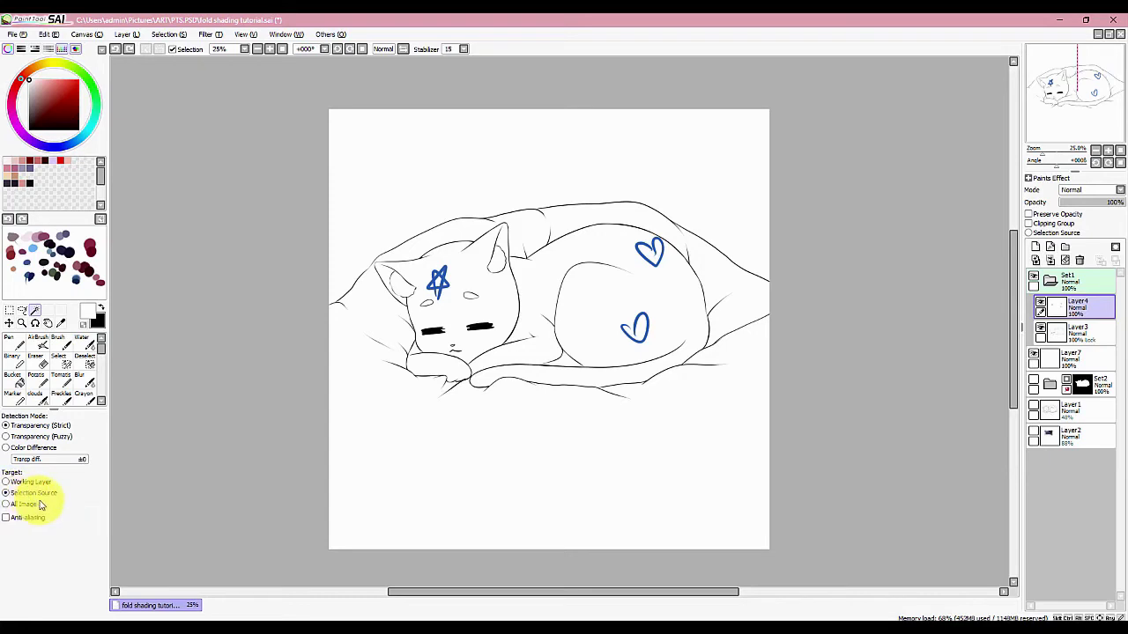
Set the Magic Wand target to Selection Source, make the Set1 folder active, and select the cat's body and head
left_click(50, 494)
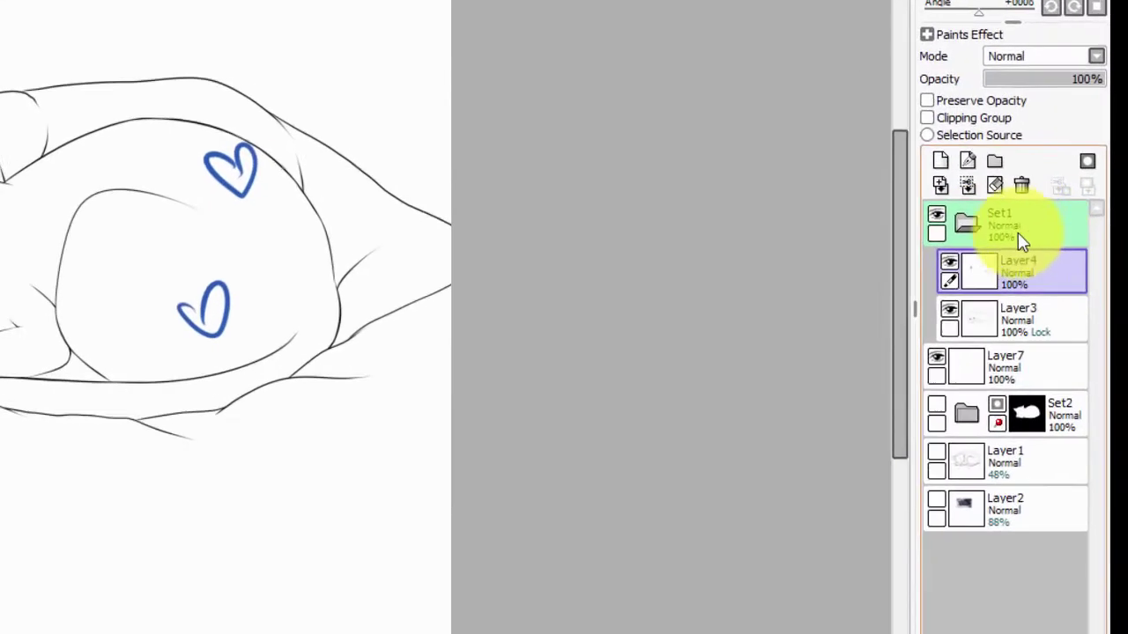
left_click(1011, 214)
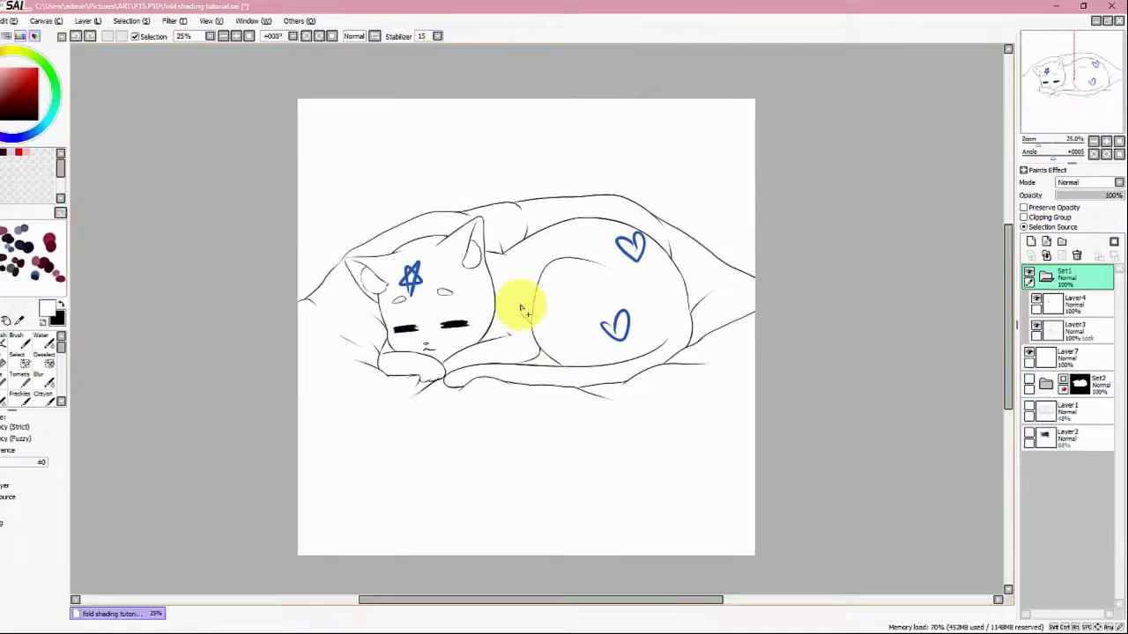
left_click(510, 282)
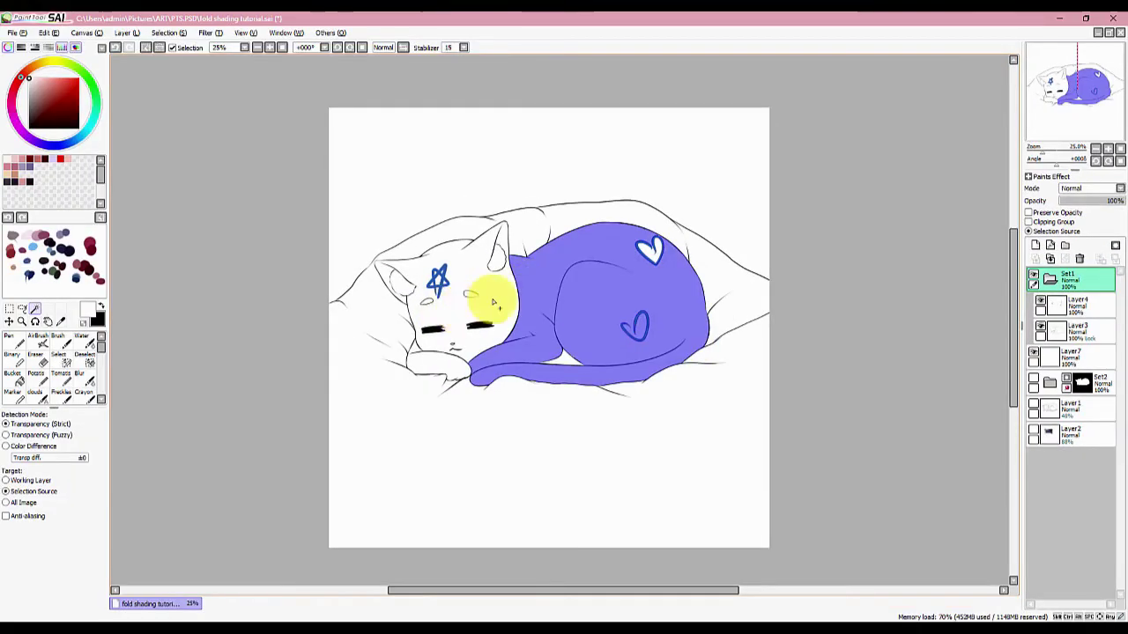
left_click(493, 303)
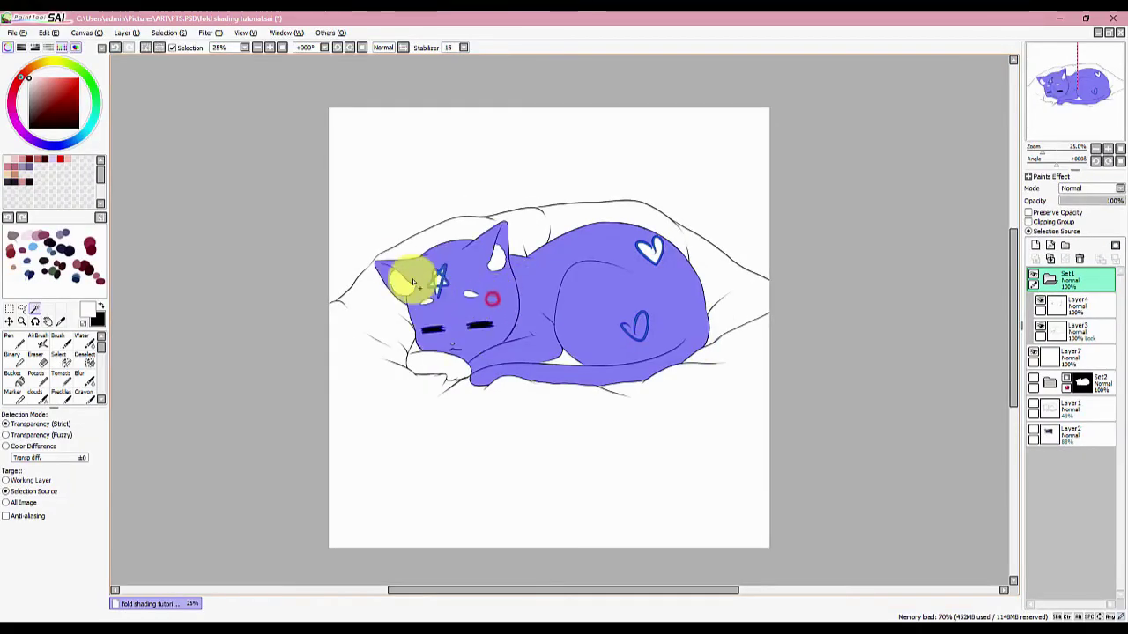
Add the cat's inner ears, front paw, gap above the tail, upper heart and brow marks to the selection, and clear it
left_click(398, 277)
left_click(501, 261)
left_click(447, 370)
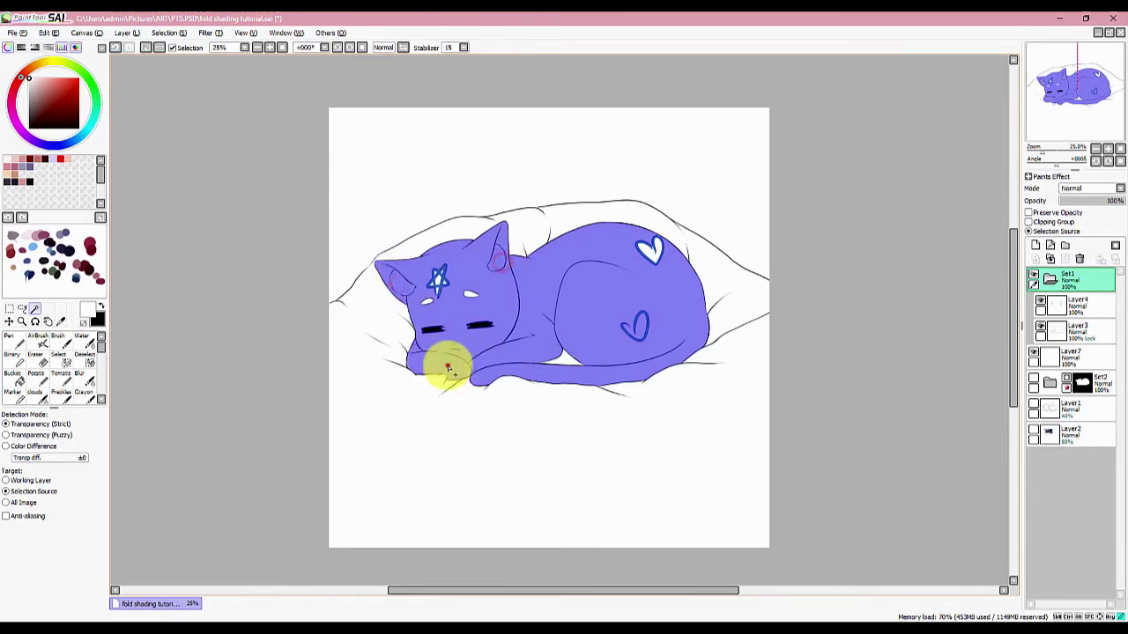
left_click(567, 357)
left_click(650, 253)
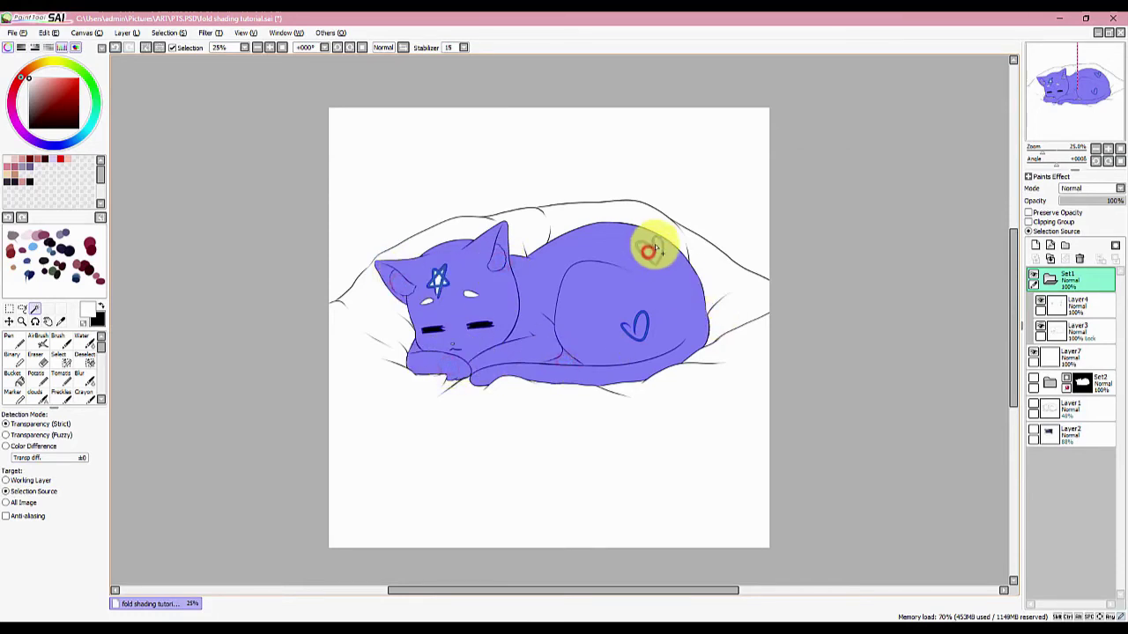
left_click(427, 300)
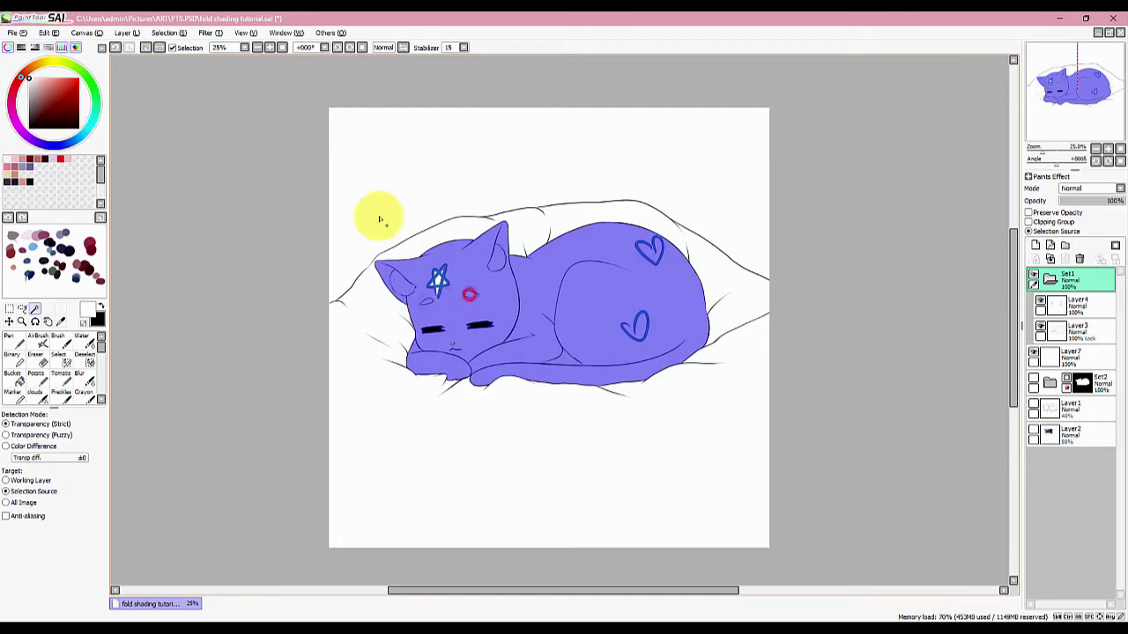
left_click(144, 48)
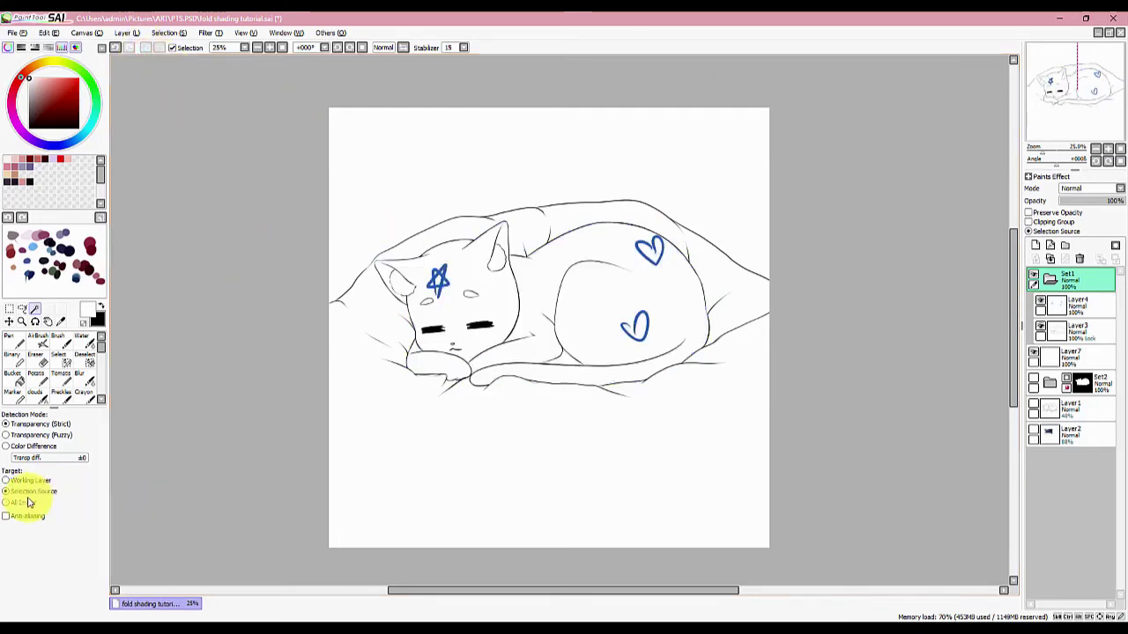
Try the wand's All Image target on the background, body and head with the Layer1 sketch shown, clear the selection and hide Layer1
left_click(7, 503)
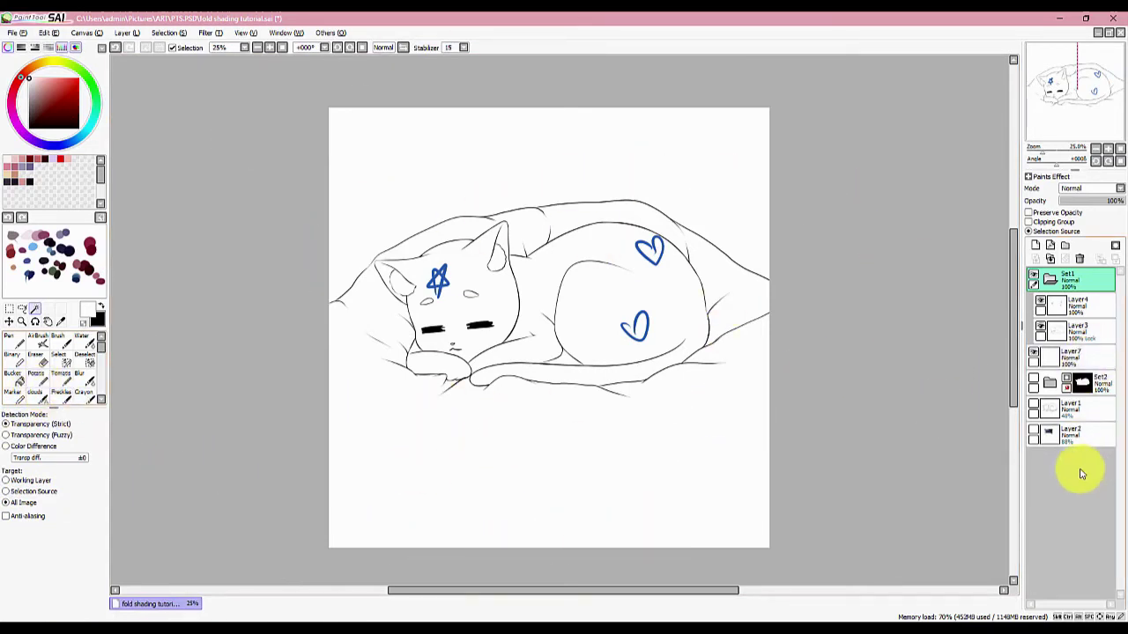
left_click(1034, 406)
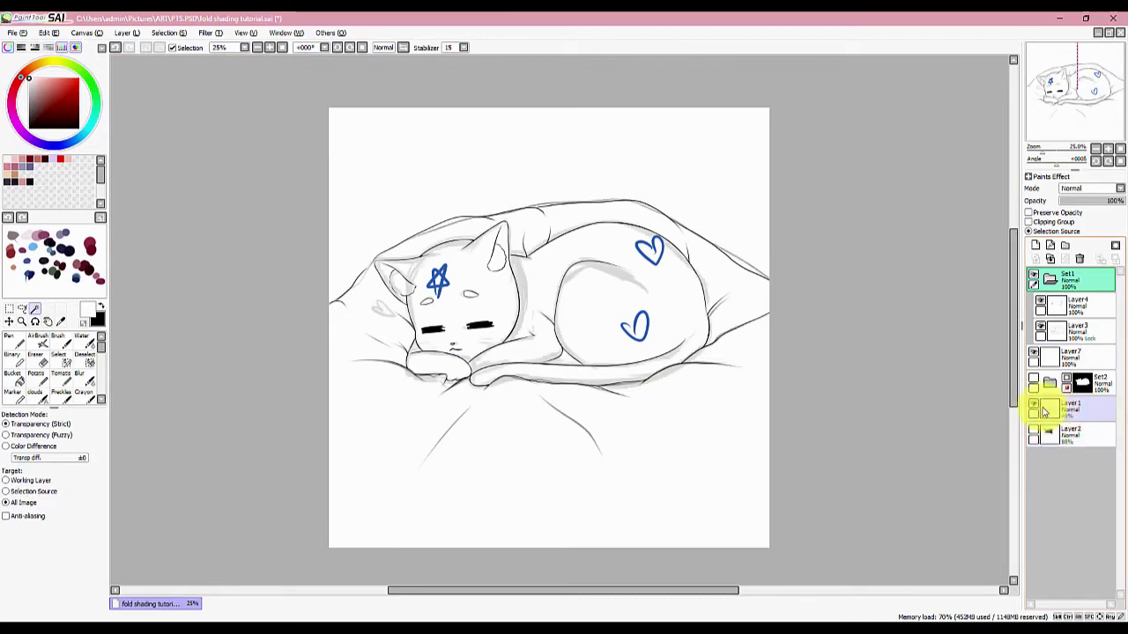
left_click(376, 190)
left_click(387, 459)
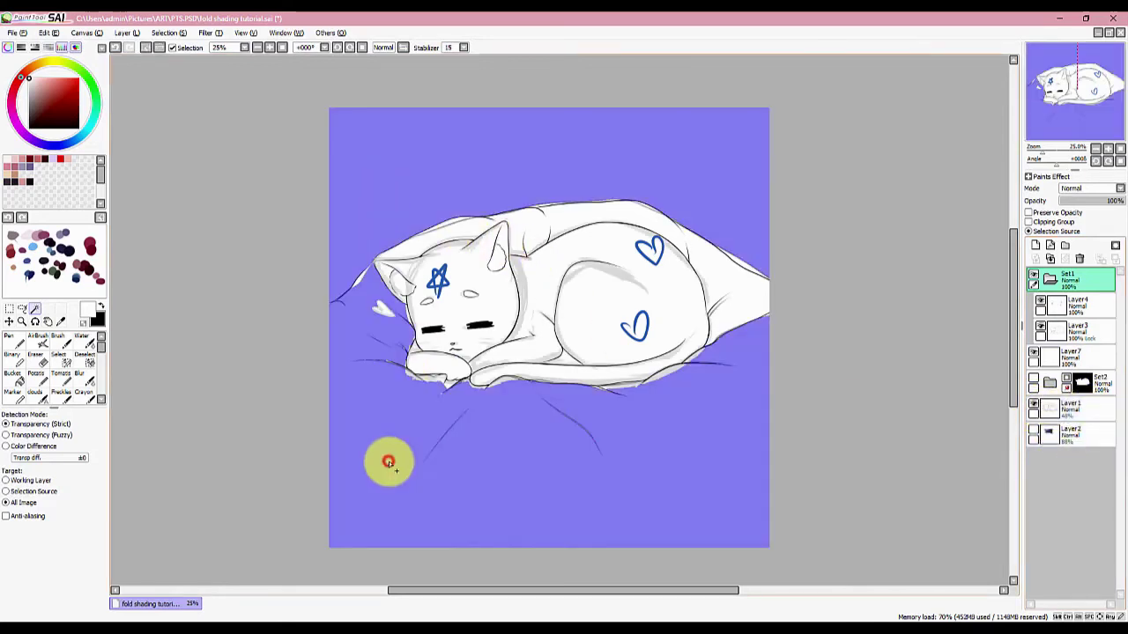
left_click(645, 297)
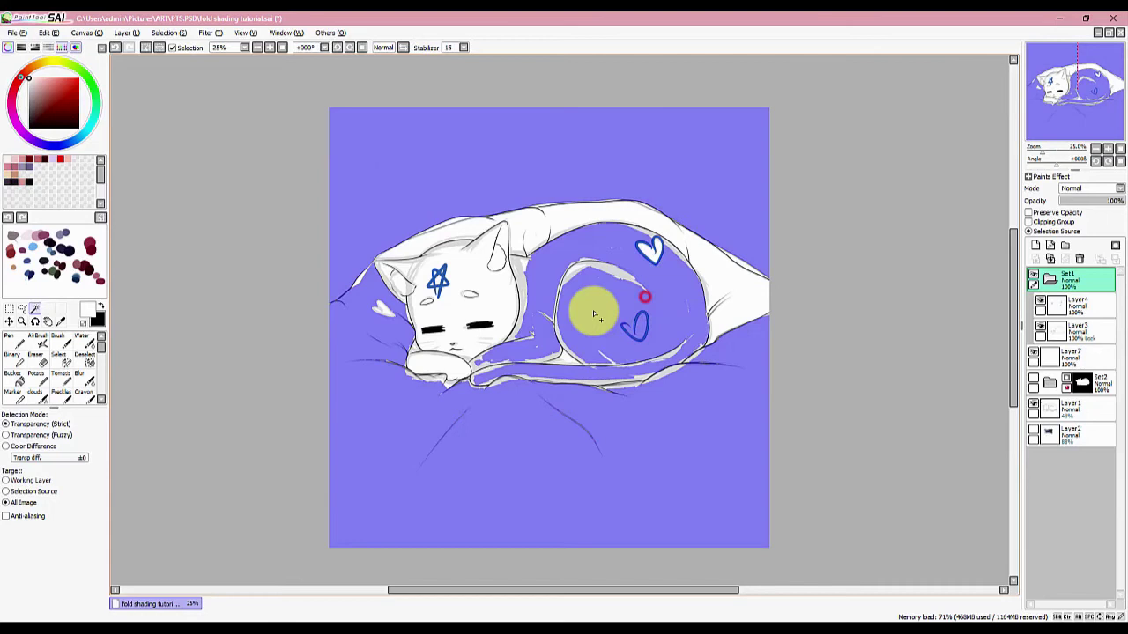
left_click(465, 272)
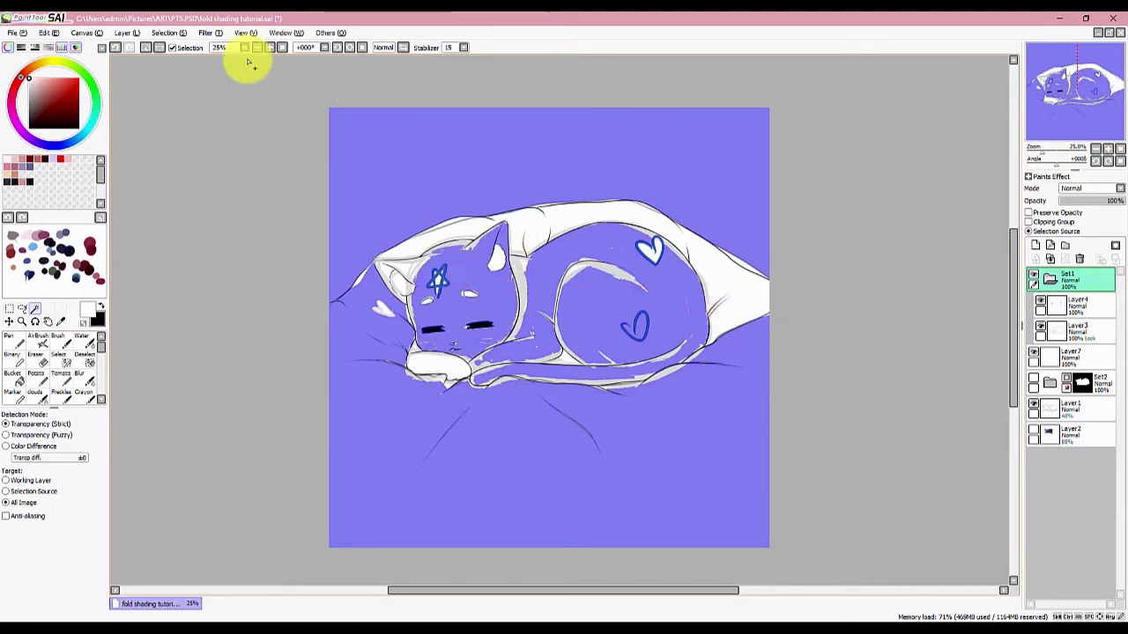
left_click(146, 48)
left_click(1033, 404)
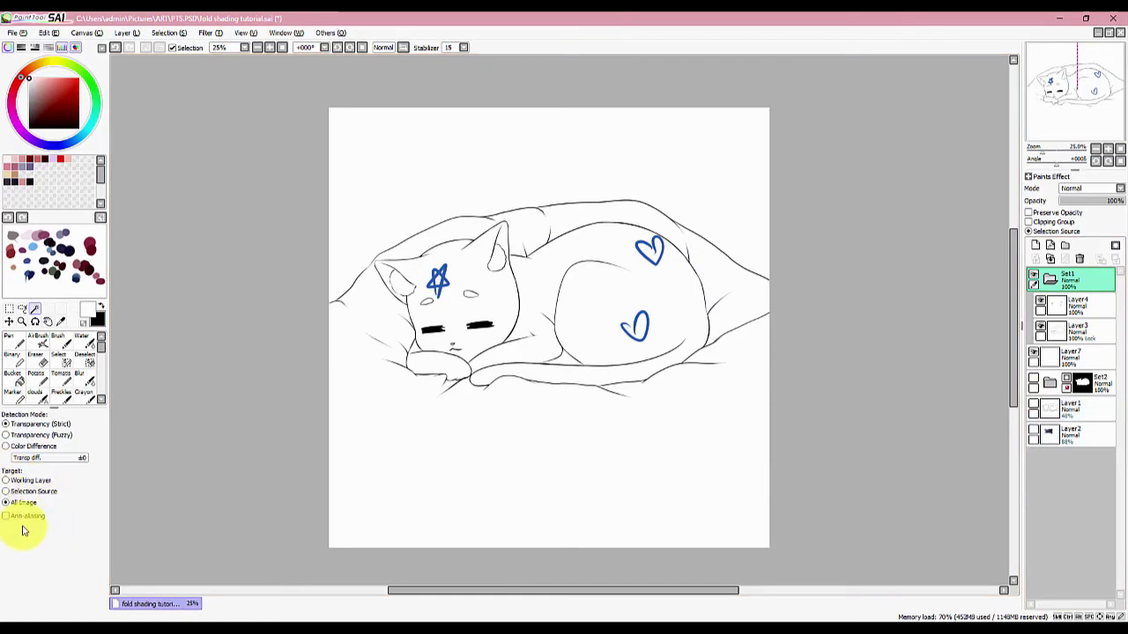
left_click(13, 503)
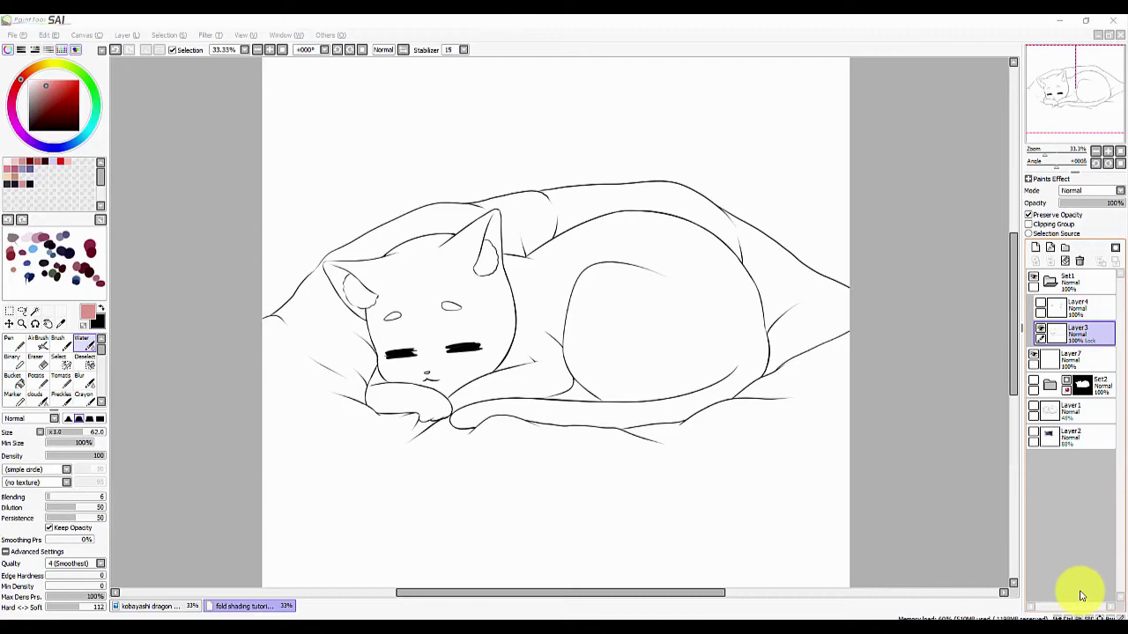
Choose the Pen tool and raise its Min Size to 100%
left_click(15, 348)
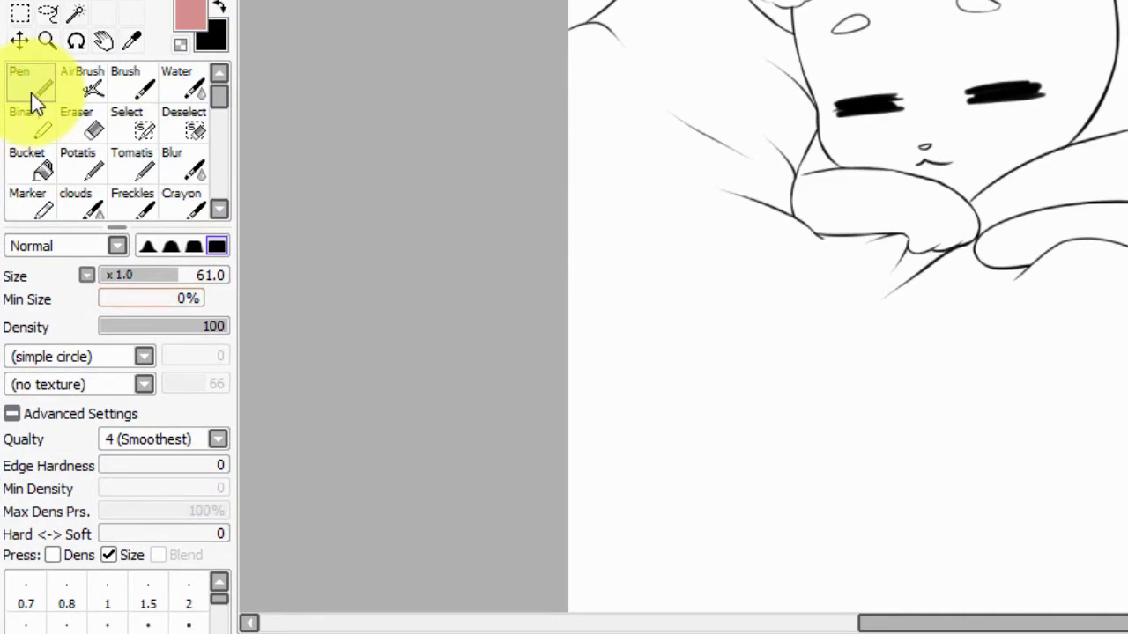
left_click(30, 88)
left_click(150, 301)
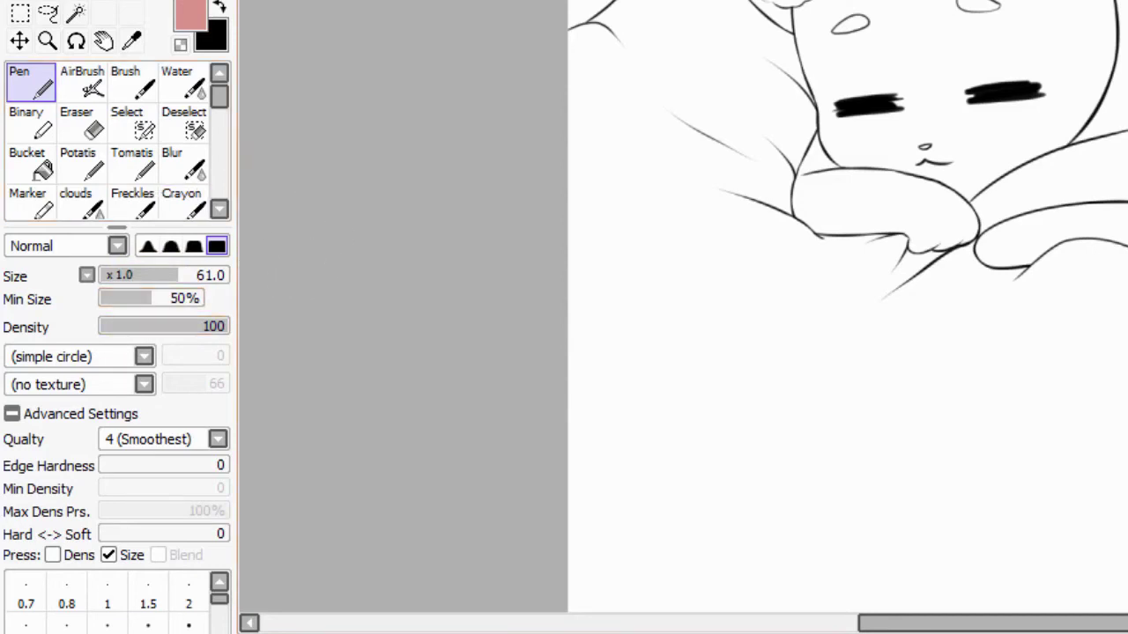
left_click_drag(181, 298, 242, 304)
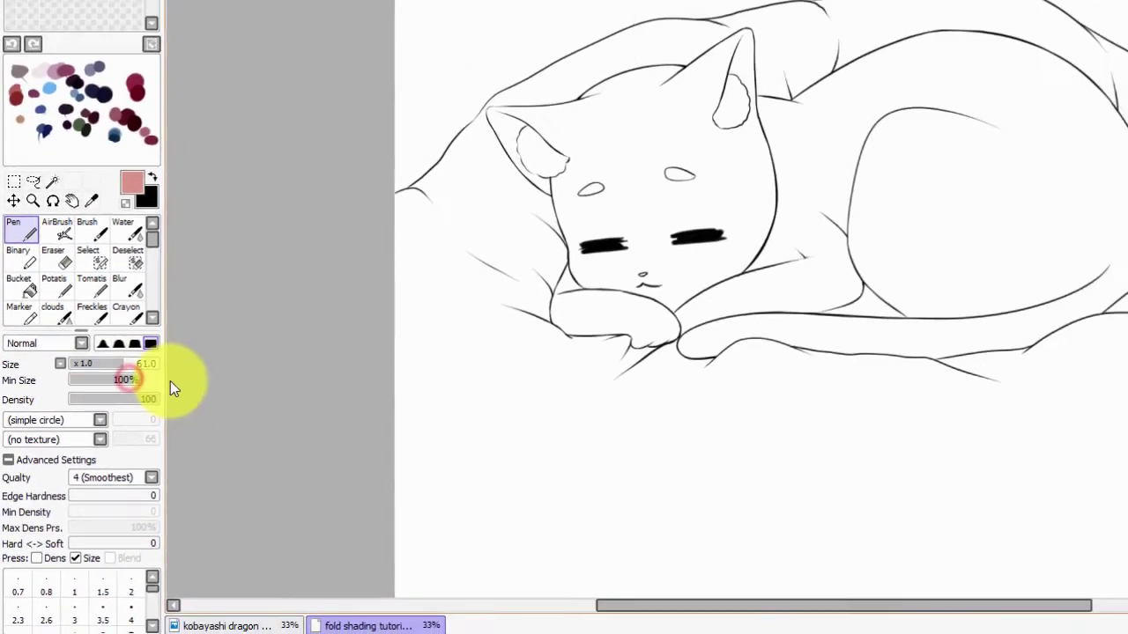
Paint pink test dots on Layer7 around the cat, one small at brush size 61 and four large at size 500
left_click(418, 188)
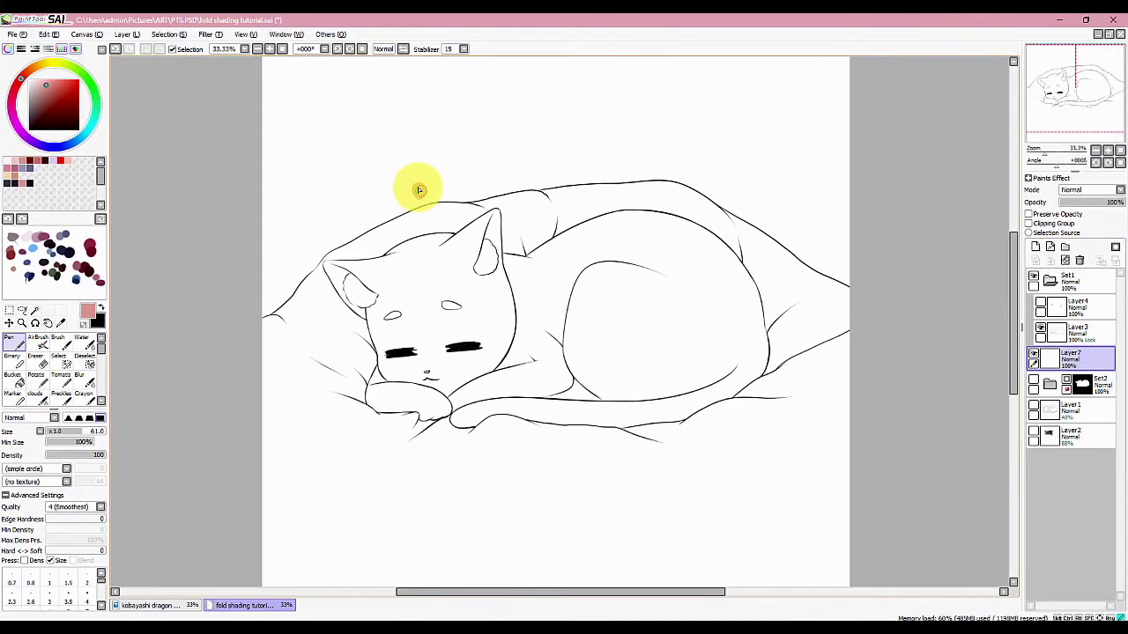
mouse_move(419, 190)
left_mouse_down()
mouse_move(470, 131)
mouse_move(486, 232)
mouse_move(482, 158)
left_mouse_up()
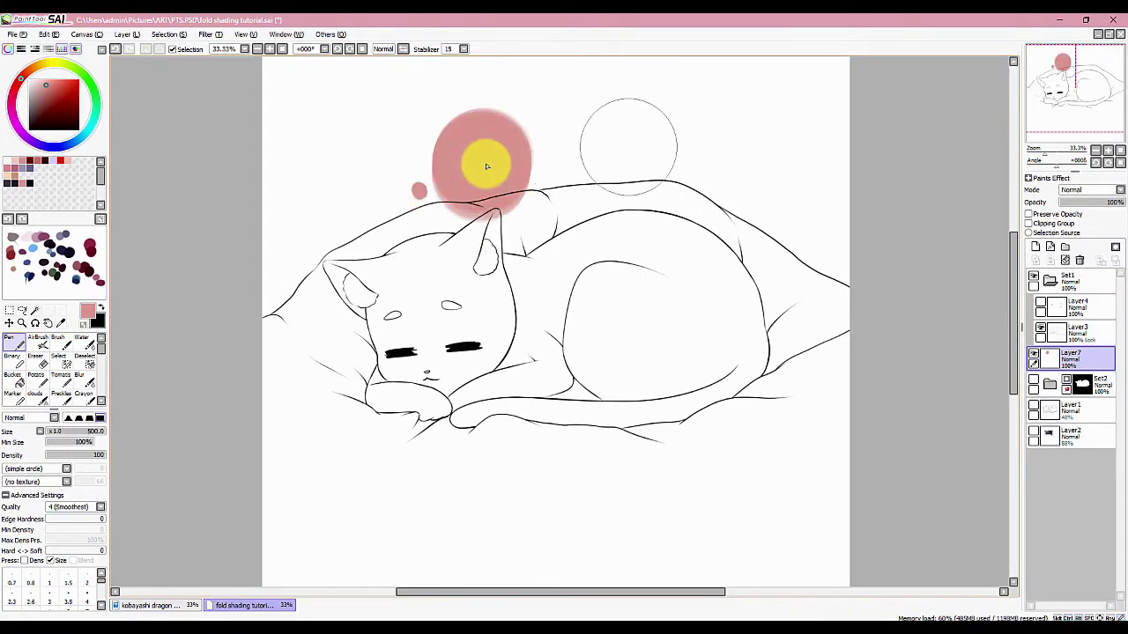
left_click_drag(612, 151, 633, 160)
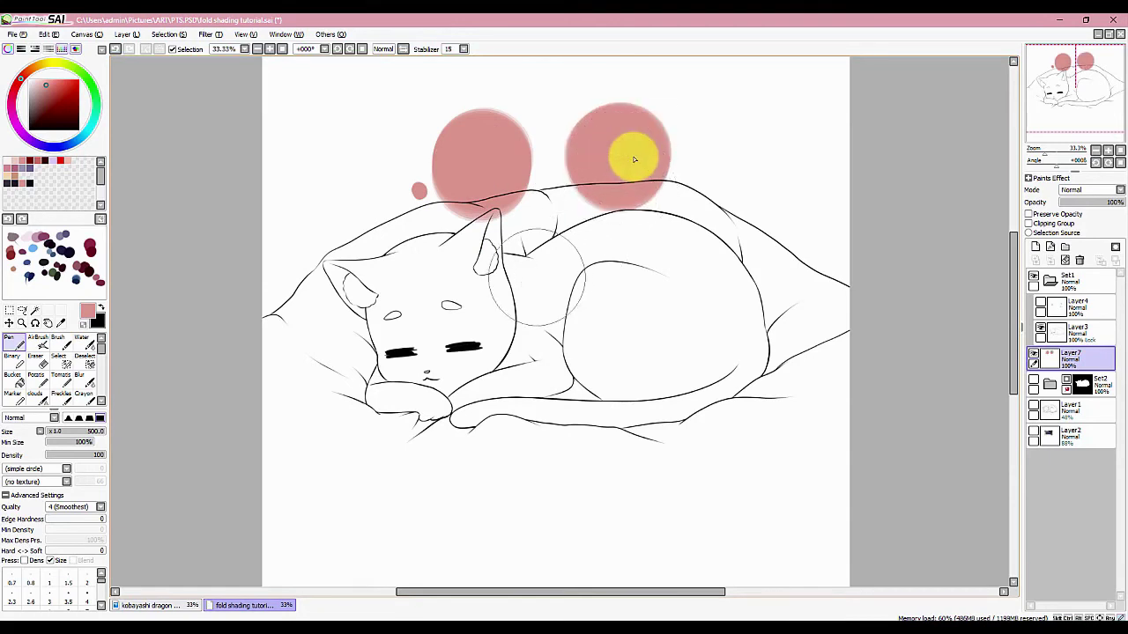
left_click_drag(528, 282, 531, 285)
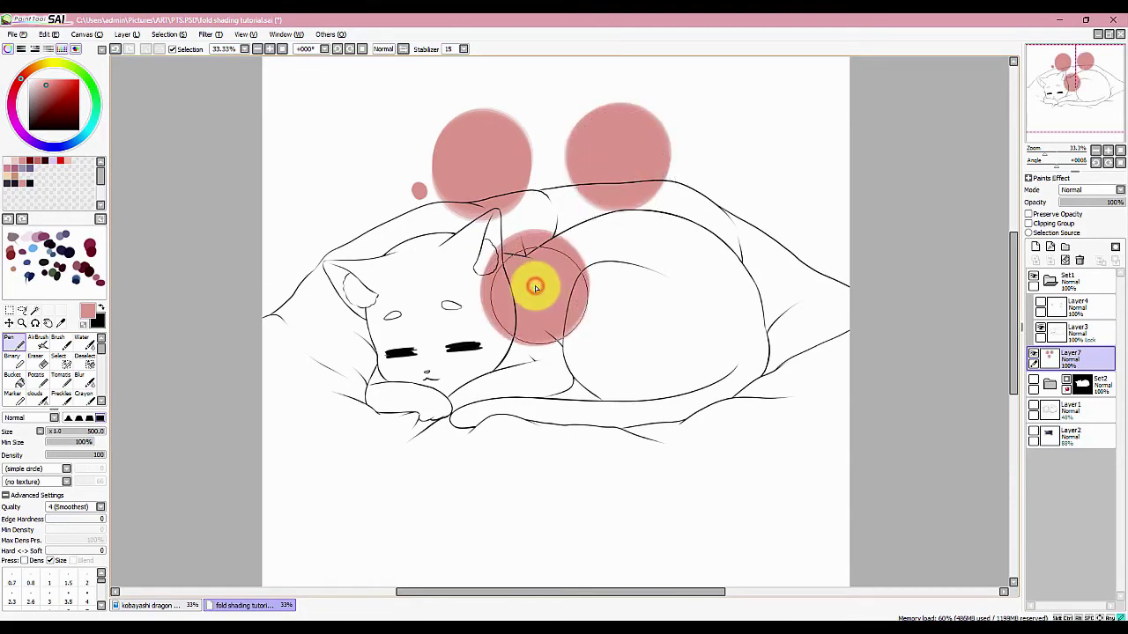
left_click_drag(377, 187, 379, 195)
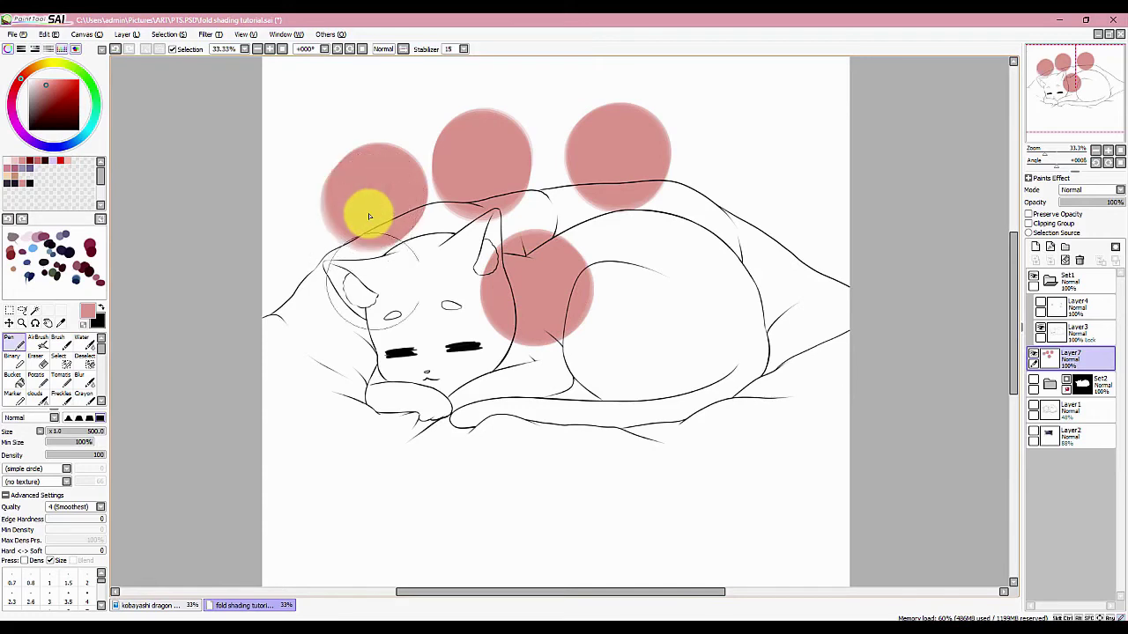
Paint three more large pink dots on Layer7: over the cat's face, on its back and above the blanket behind it
left_click_drag(424, 293, 423, 294)
left_click_drag(644, 255, 644, 255)
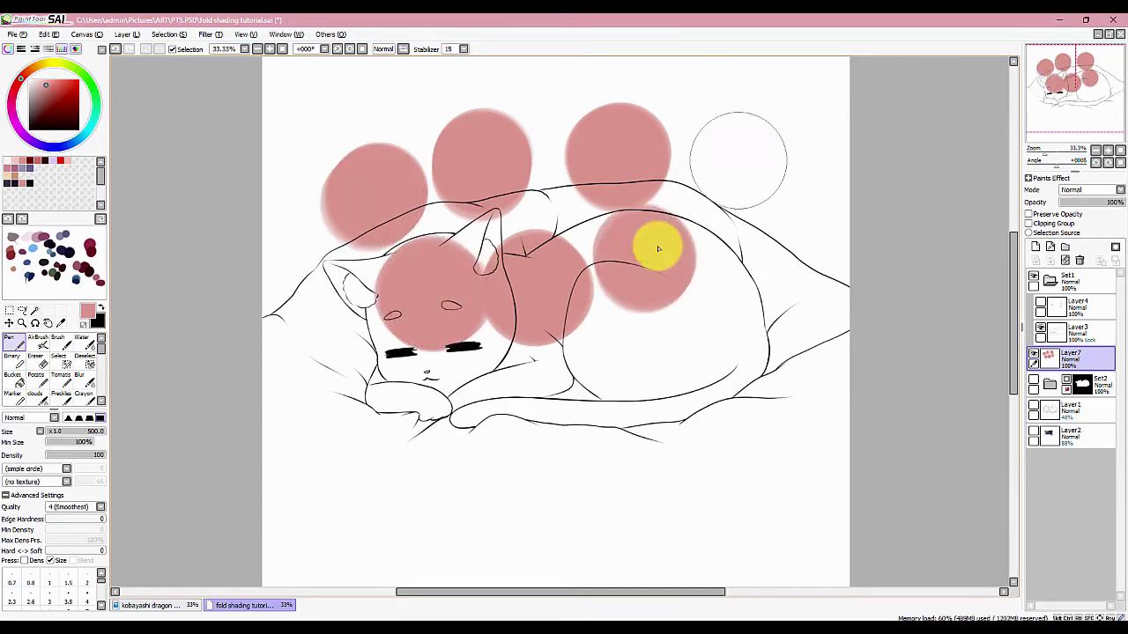
left_click_drag(730, 156, 743, 161)
Lower the Pen's Min Size and paint six pink dots on Layer7, two above the cat's head and four along its lower side
left_click(86, 445)
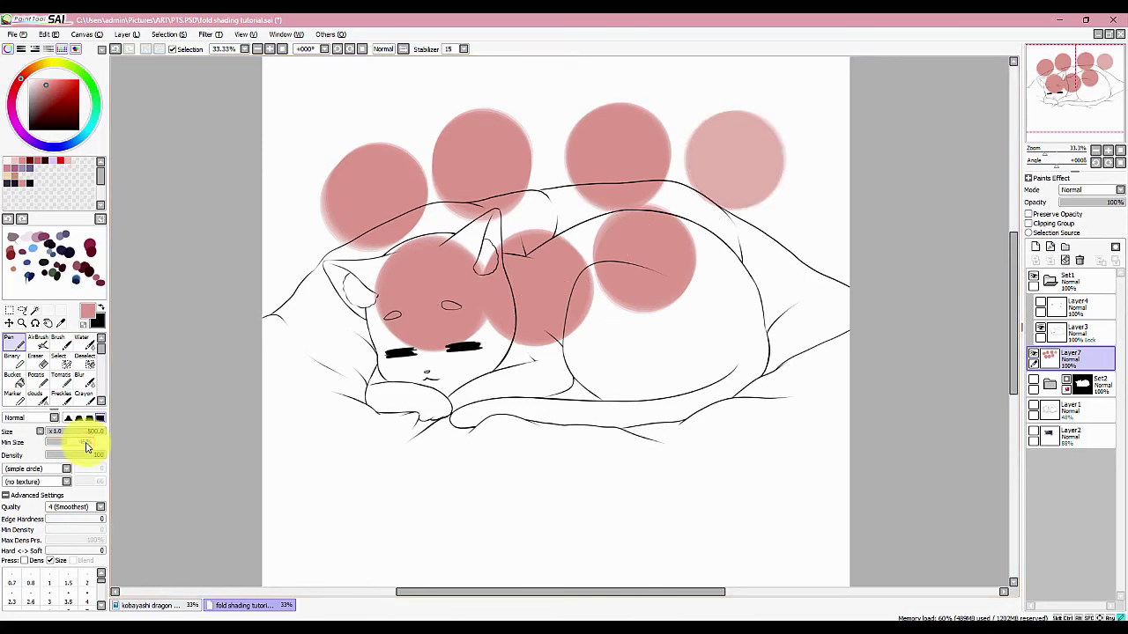
left_click_drag(86, 445, 73, 445)
left_click_drag(403, 111, 402, 112)
left_click_drag(319, 122, 319, 123)
left_click_drag(340, 410, 340, 410)
left_click_drag(473, 431, 474, 431)
left_click_drag(593, 407, 596, 412)
left_click_drag(687, 366, 682, 363)
Set the Pen's Min Size to 0% and scribble thin-to-thick pink test strokes above the blanket, on the cat's rump and beside its neck
left_click(63, 448)
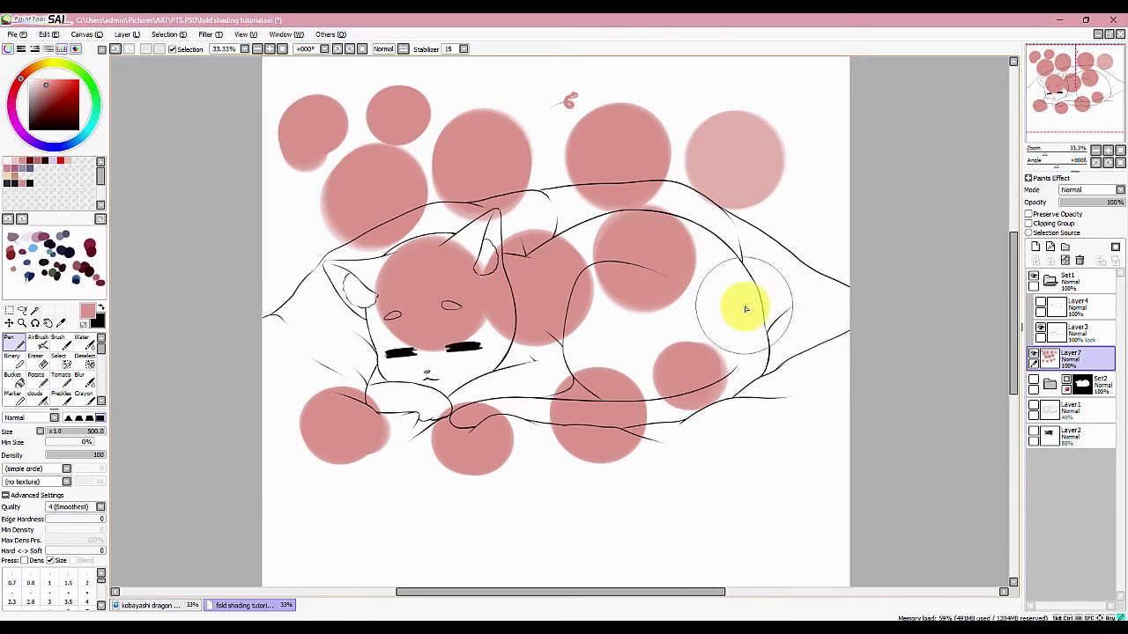
left_click_drag(758, 296, 724, 287)
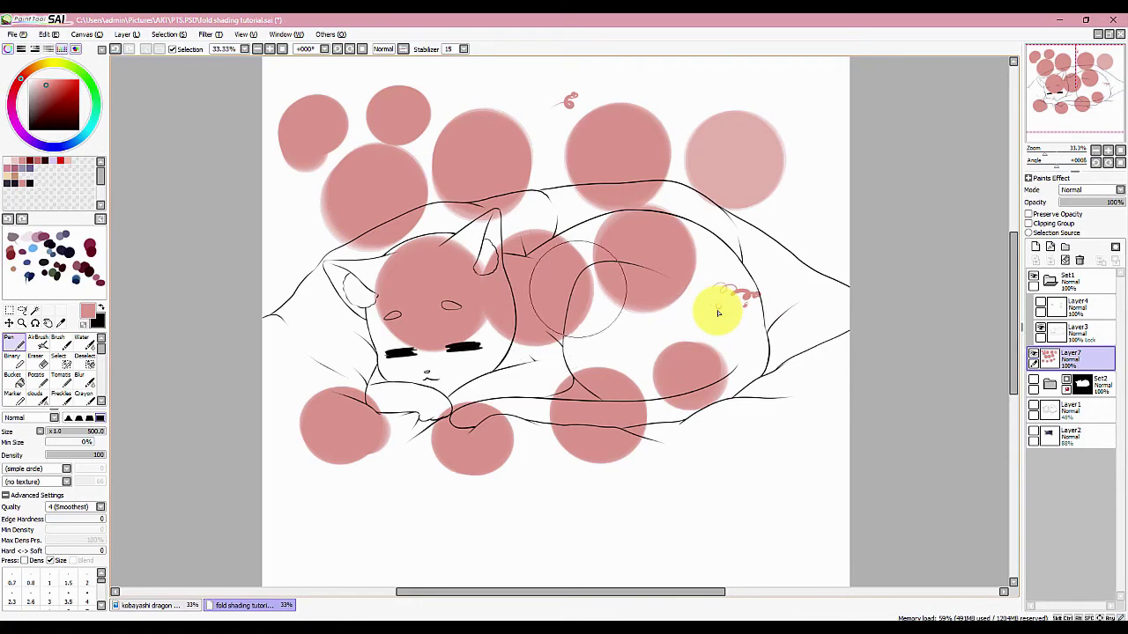
left_click(270, 49)
left_click(271, 50)
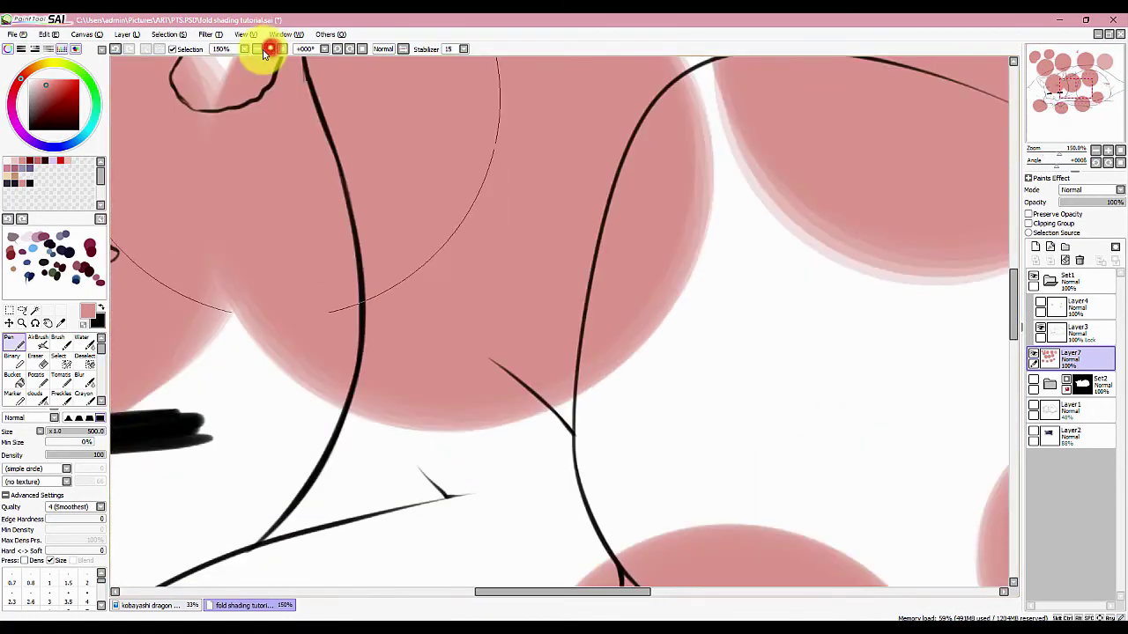
left_click_drag(400, 470, 373, 514)
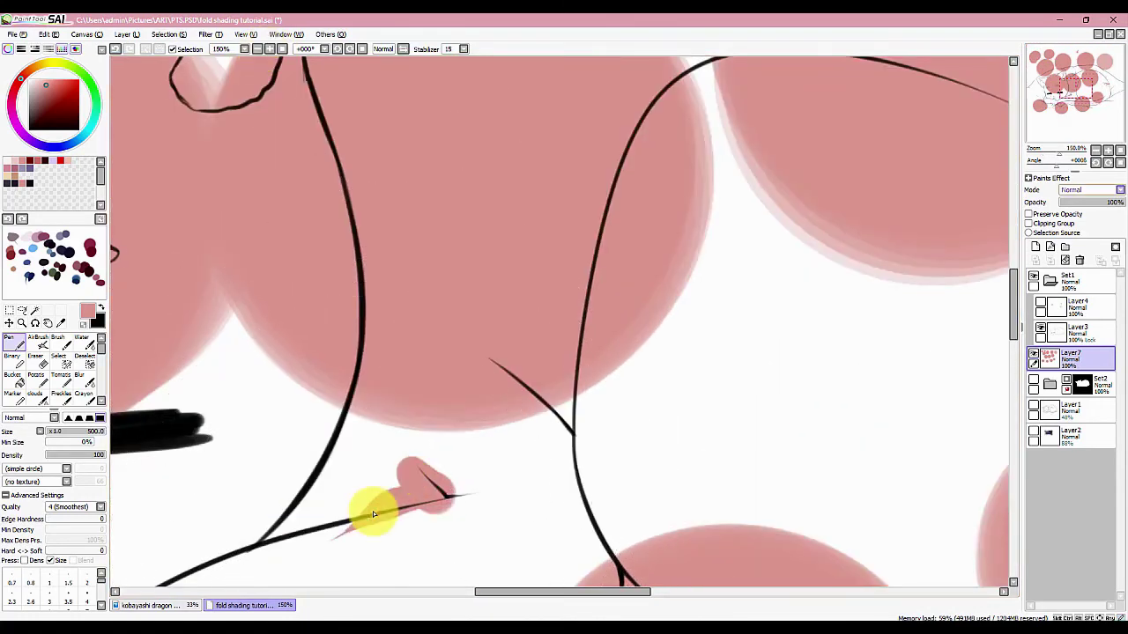
left_click(1098, 151)
left_click(1099, 151)
left_click(1101, 154)
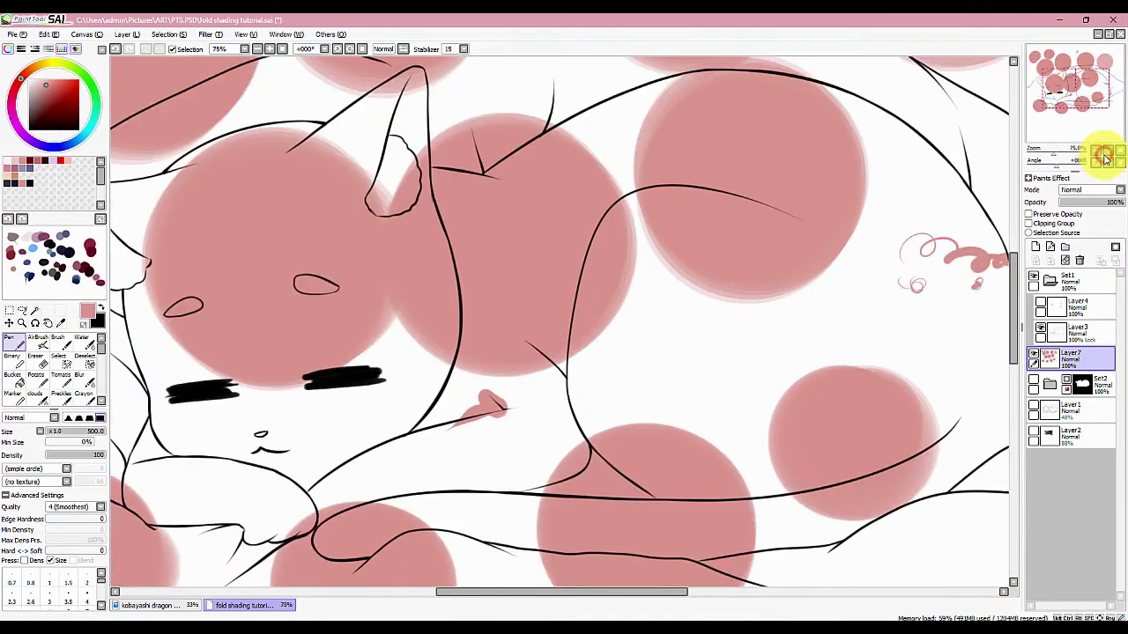
left_click(1102, 154)
left_click(1101, 155)
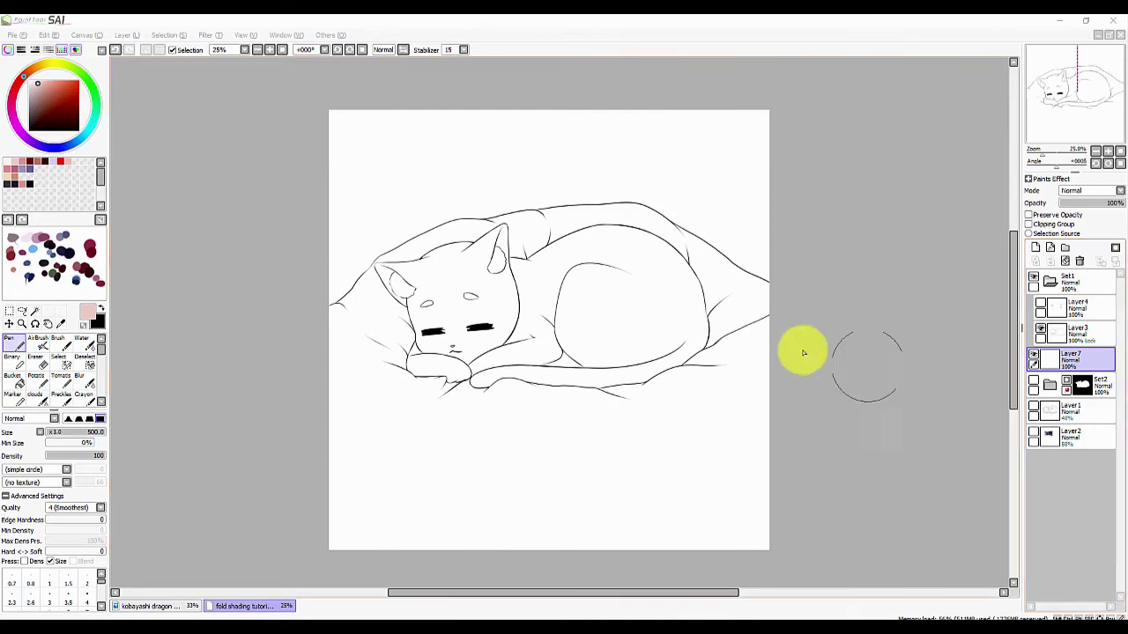
Show the Paints Effect options for Layer7 and paint a broad light pink area over the cat's head and back
left_click_drag(526, 293, 511, 272)
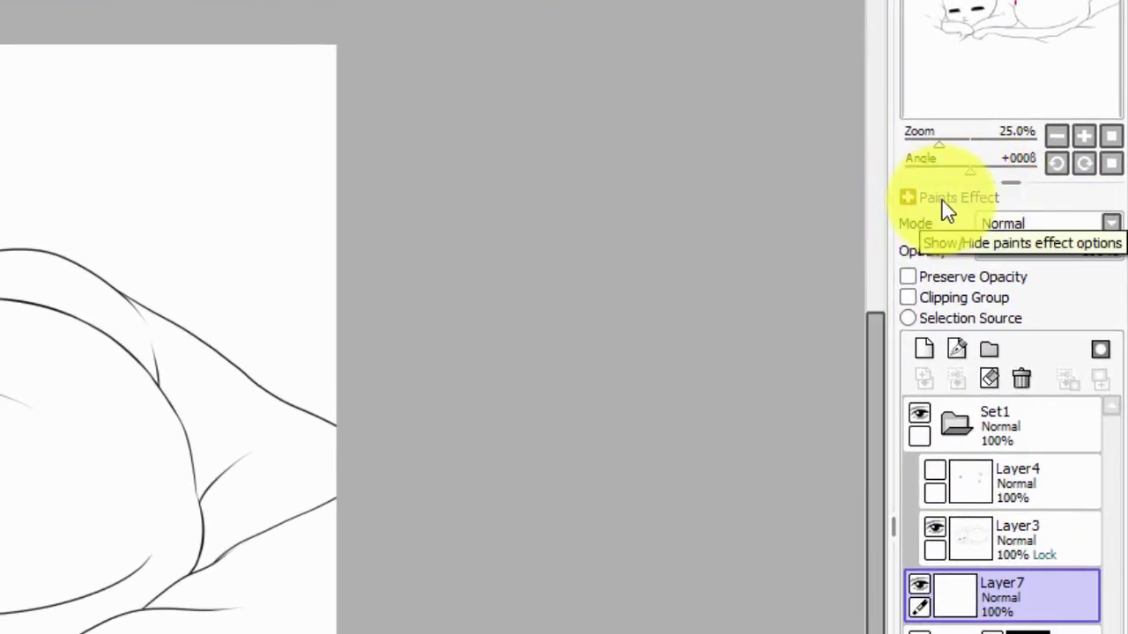
left_click(941, 199)
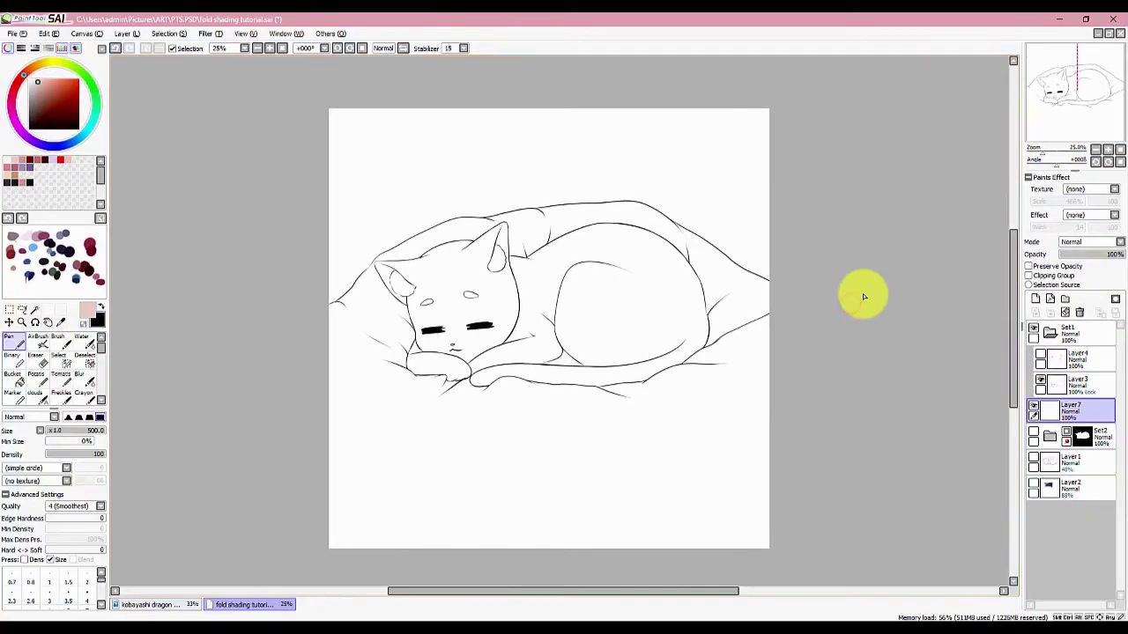
mouse_move(622, 227)
left_mouse_down()
mouse_move(582, 231)
mouse_move(498, 194)
mouse_move(533, 242)
mouse_move(682, 236)
left_mouse_up()
Try the Fibers 2 pt, Lace 1 pt, Stripes 1 pt and Stripes 5 pt textures on Layer7, and reset the texture to none
left_click(1092, 189)
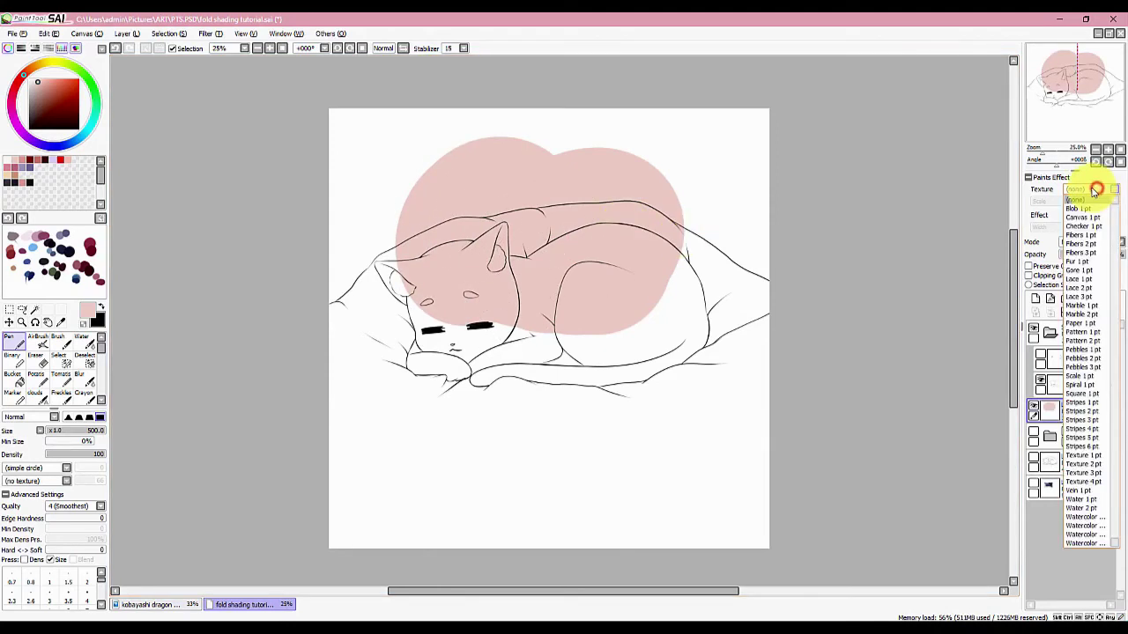
left_click(1087, 247)
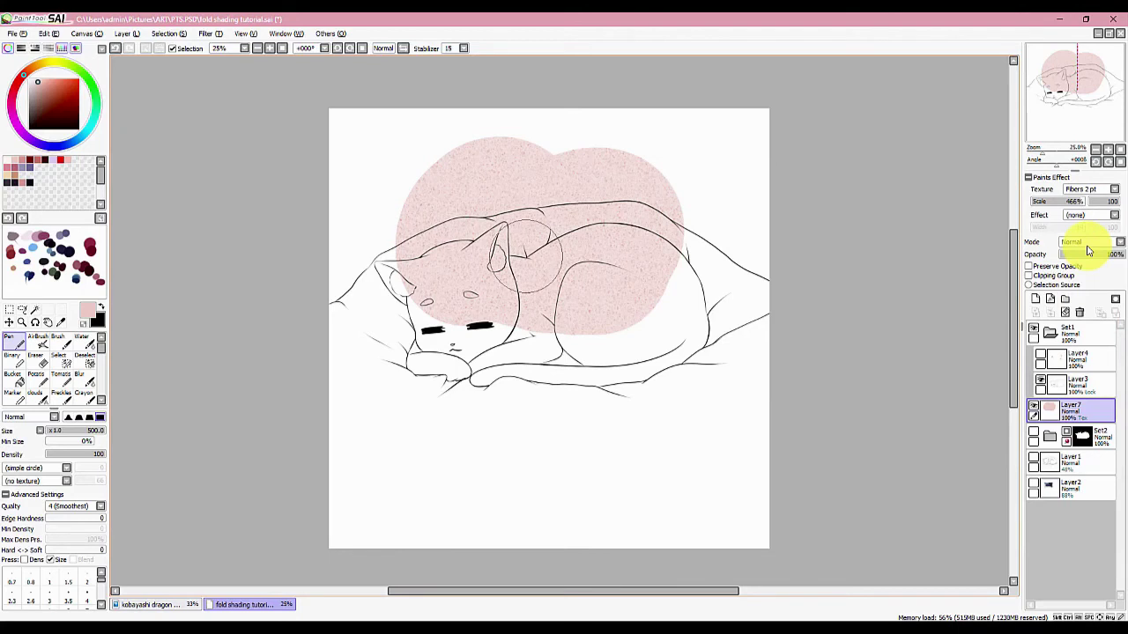
left_click(1103, 189)
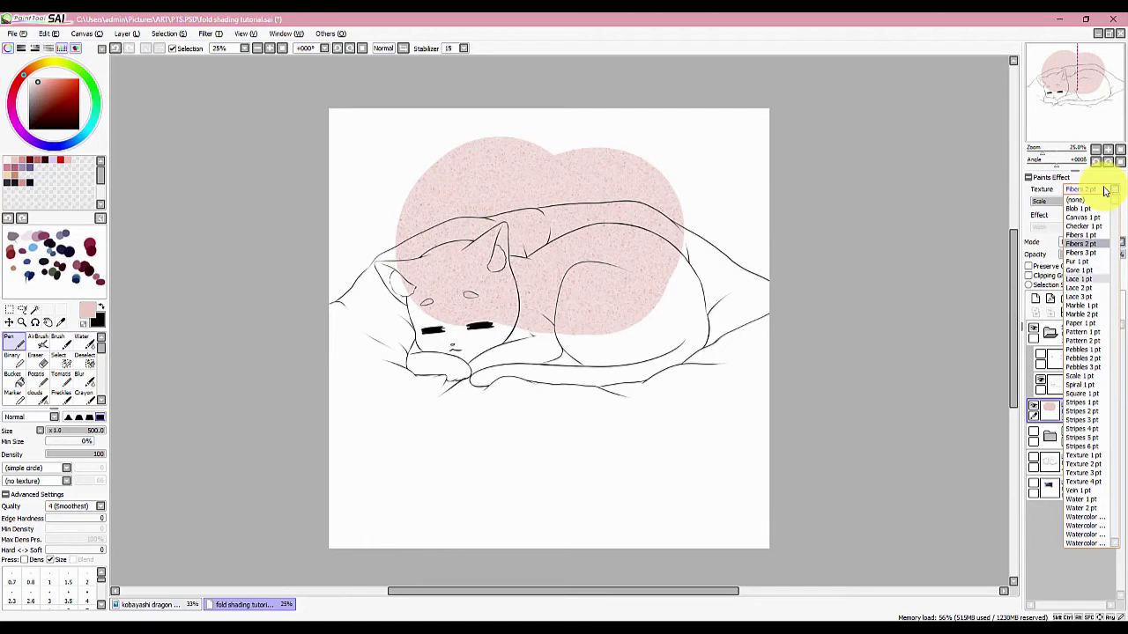
left_click(1079, 280)
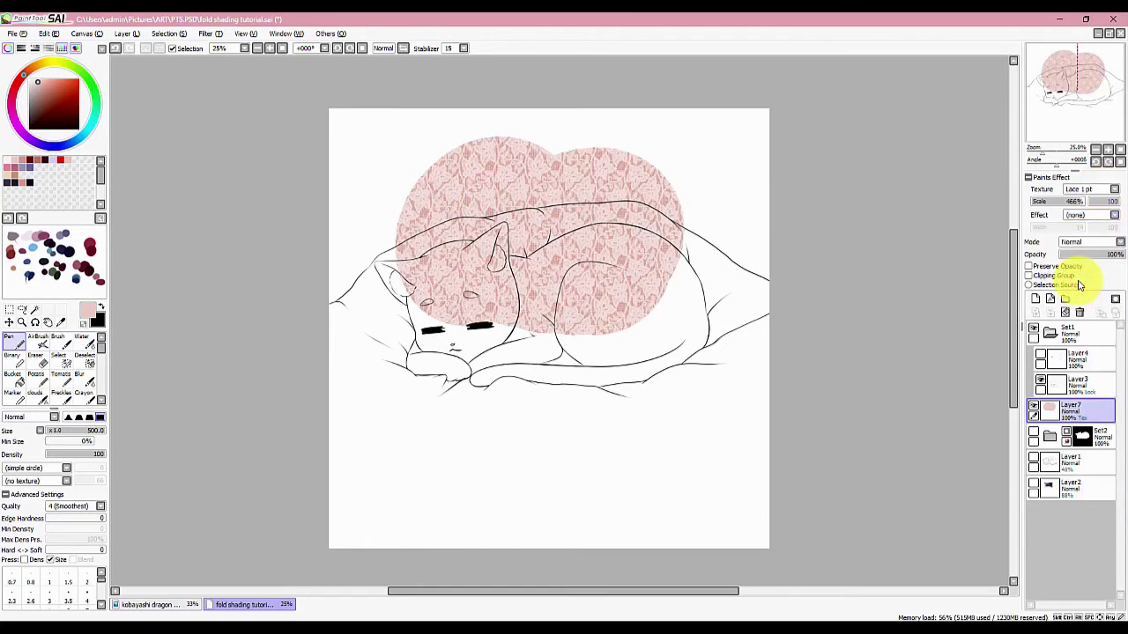
left_click(1101, 189)
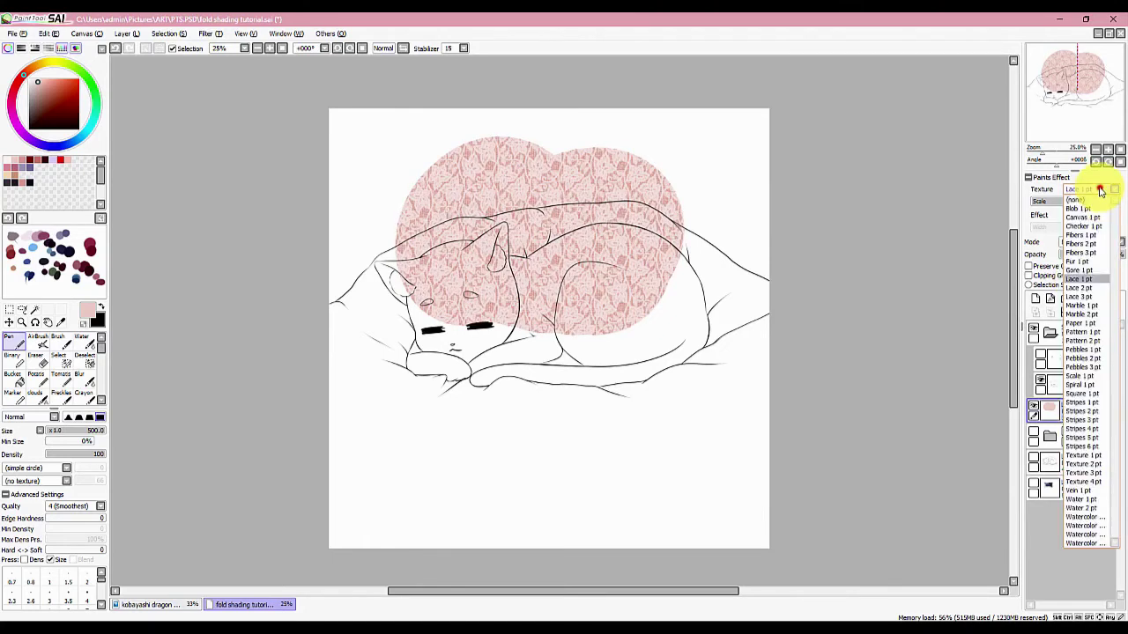
left_click(1083, 404)
left_click(1101, 188)
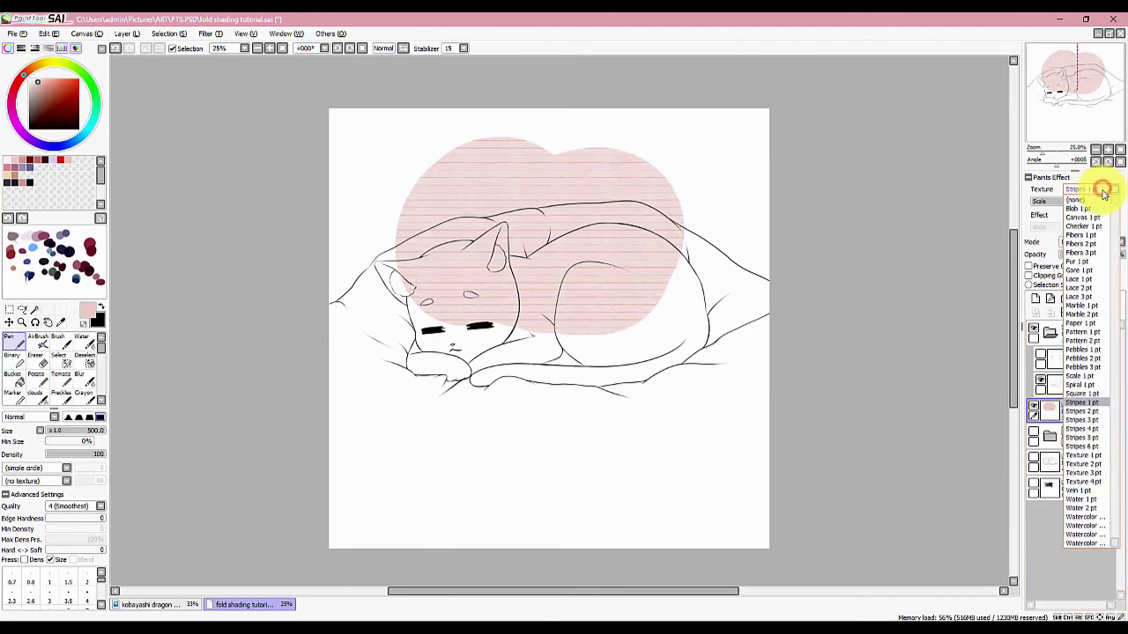
left_click(1083, 437)
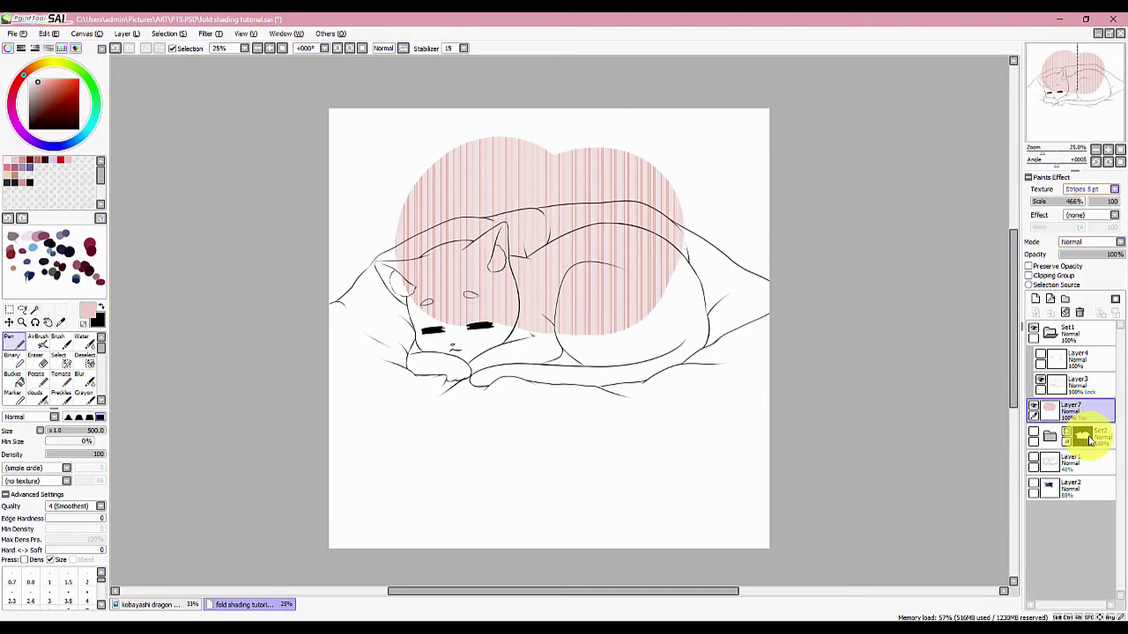
left_click(1077, 188)
left_click(1077, 193)
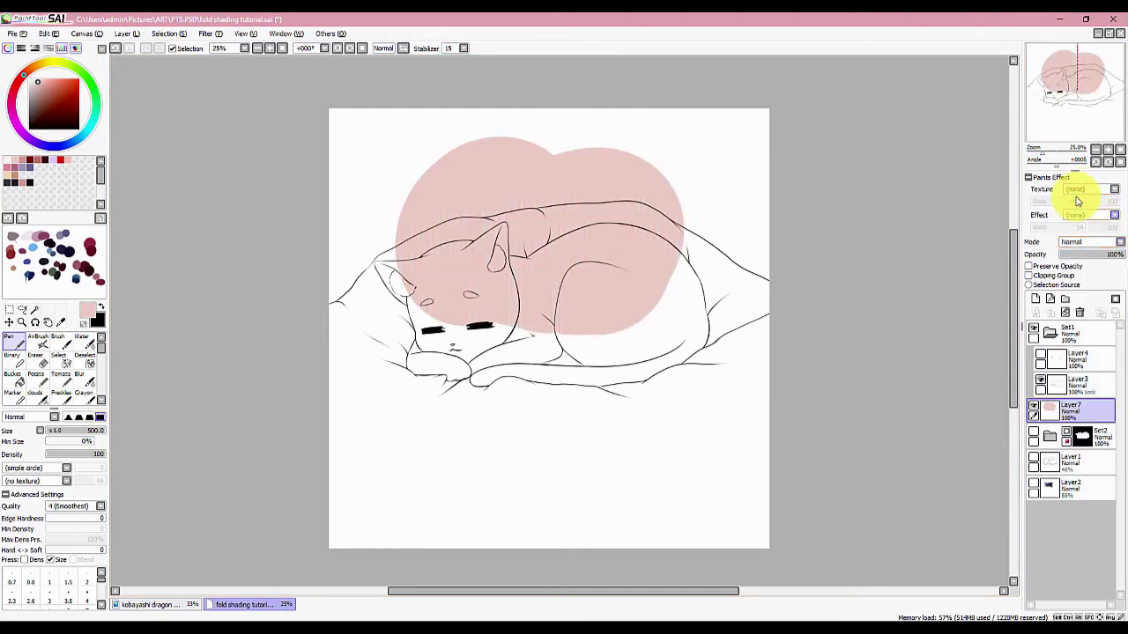
Apply the Fringe effect to Layer7 and set its width to 15
left_click(1086, 215)
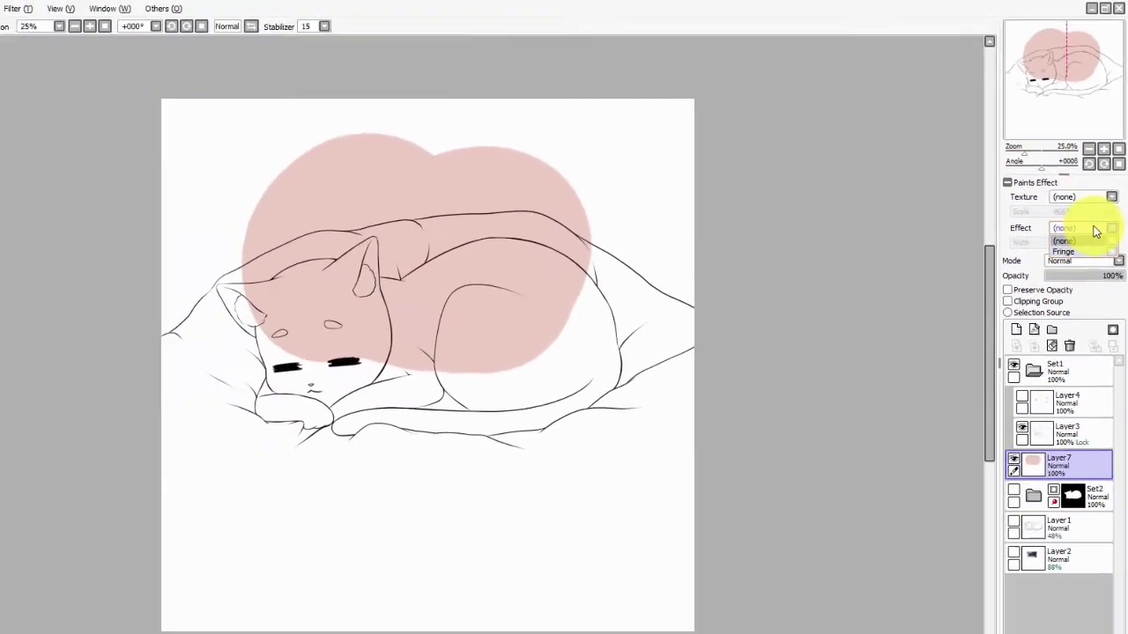
left_click(1033, 323)
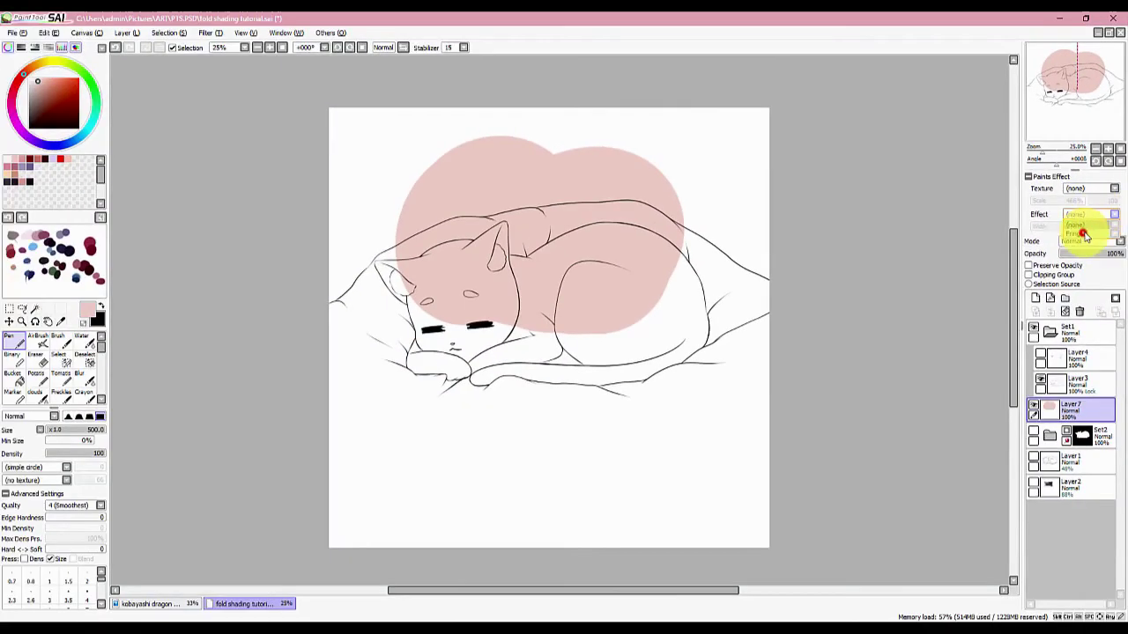
left_click(1083, 234)
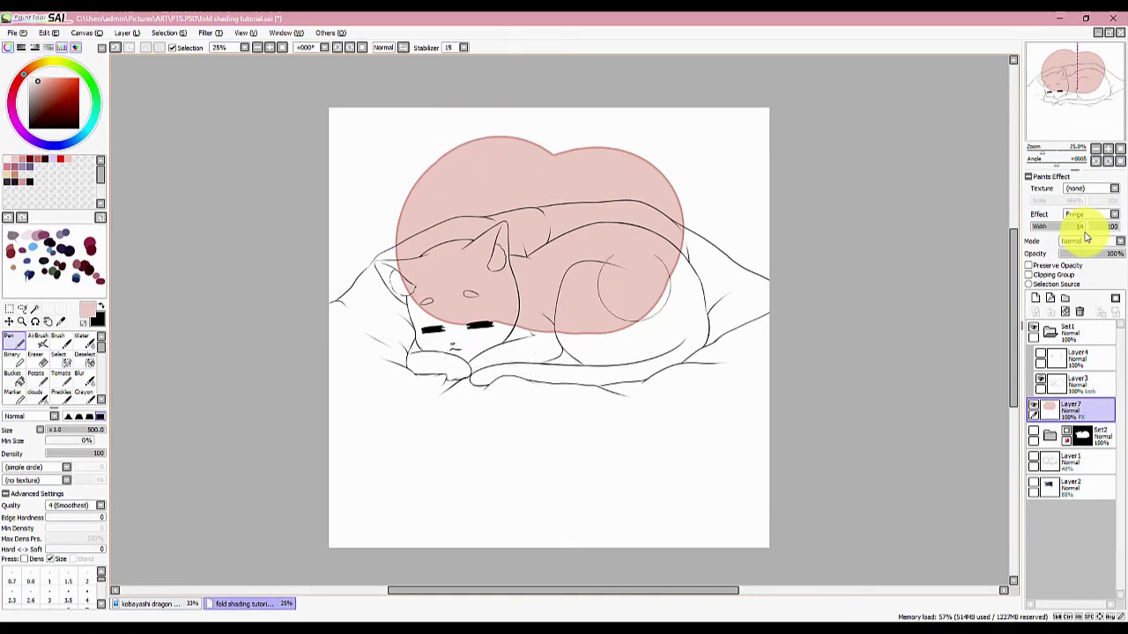
left_click(1078, 228)
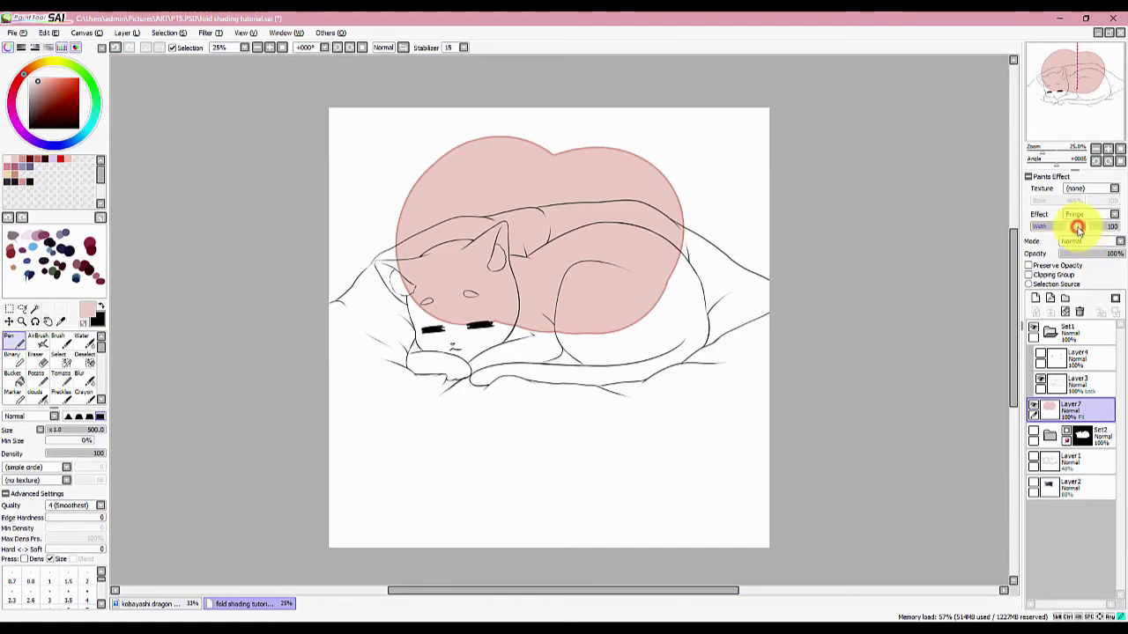
left_click_drag(1077, 230, 1115, 231)
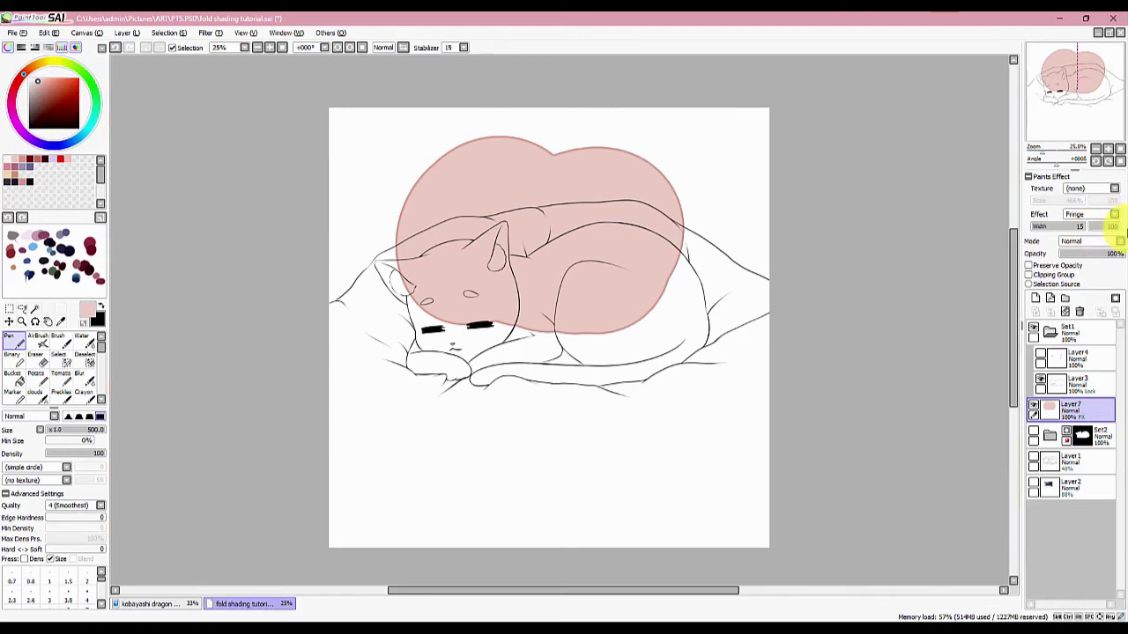
Paint more light pink strokes along the top and lower edges of the fringed area on Layer7
left_click_drag(589, 164, 536, 167)
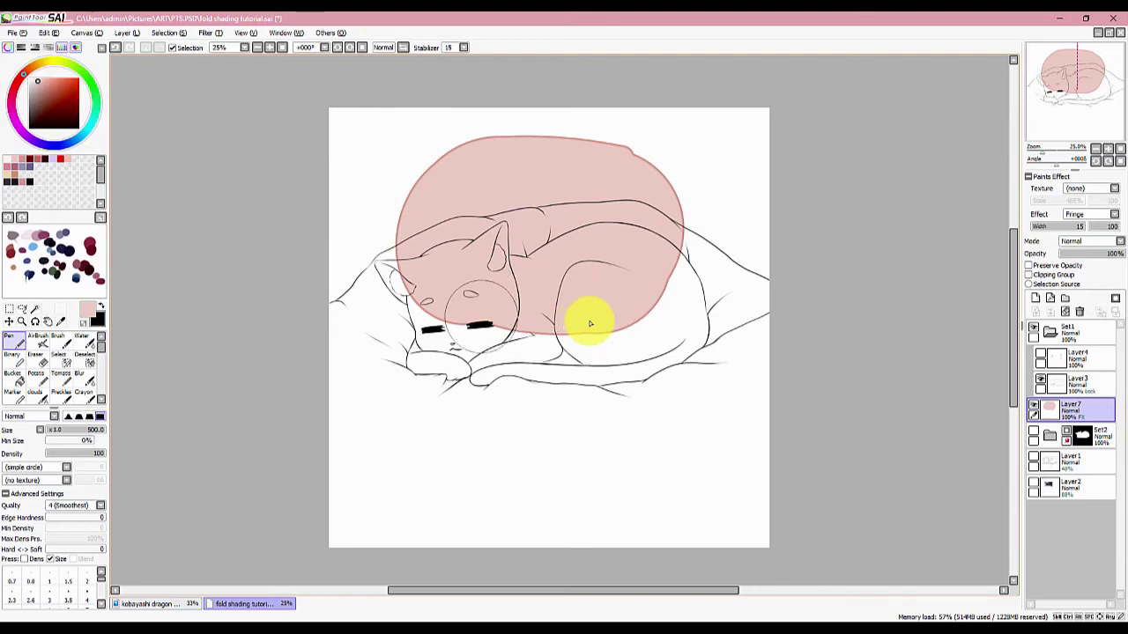
left_click_drag(451, 310, 479, 326)
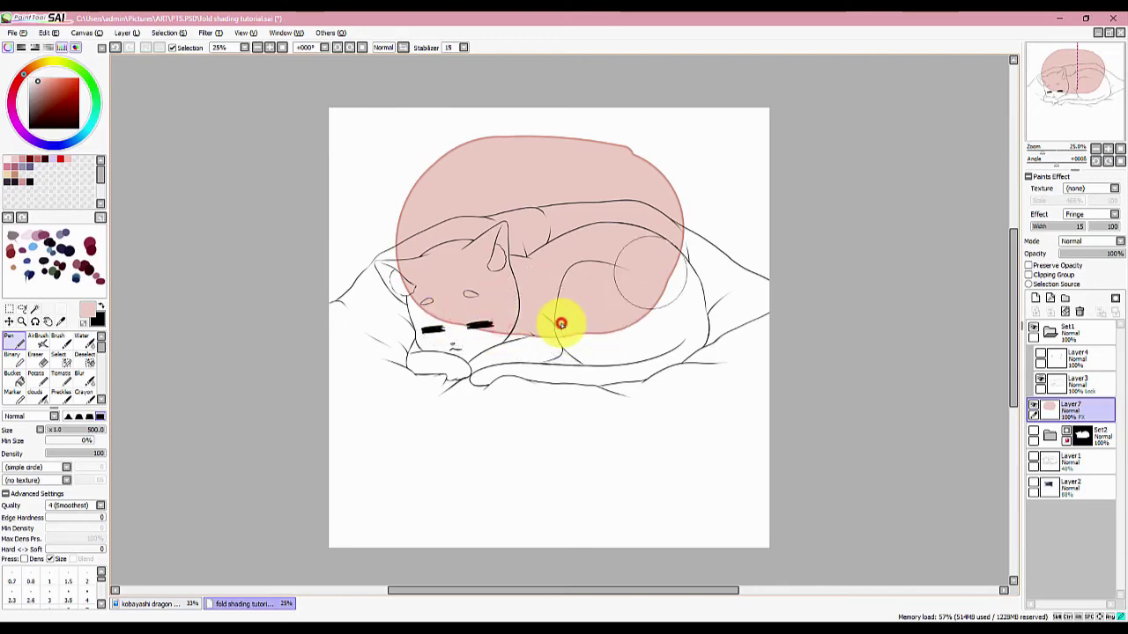
left_click_drag(620, 158, 679, 129)
mouse_move(617, 169)
left_mouse_down()
mouse_move(662, 142)
mouse_move(620, 169)
mouse_move(642, 148)
mouse_move(605, 155)
left_mouse_up()
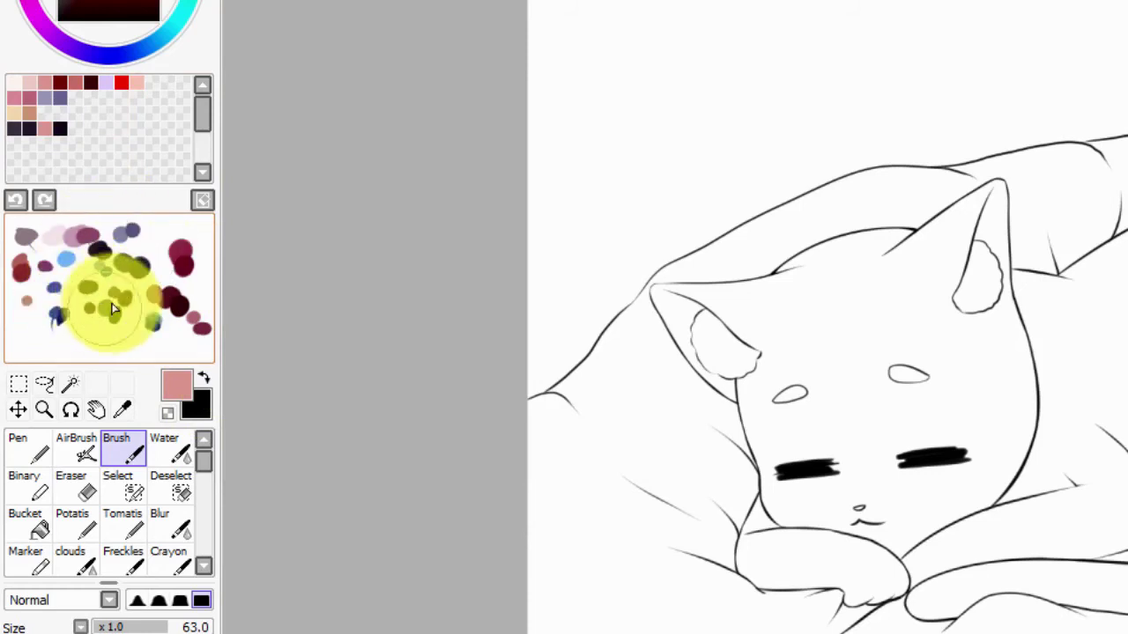
Test a pink Pen stroke and a Water brush smear at size 62 in the scratchpad, and undo both
left_click(23, 453)
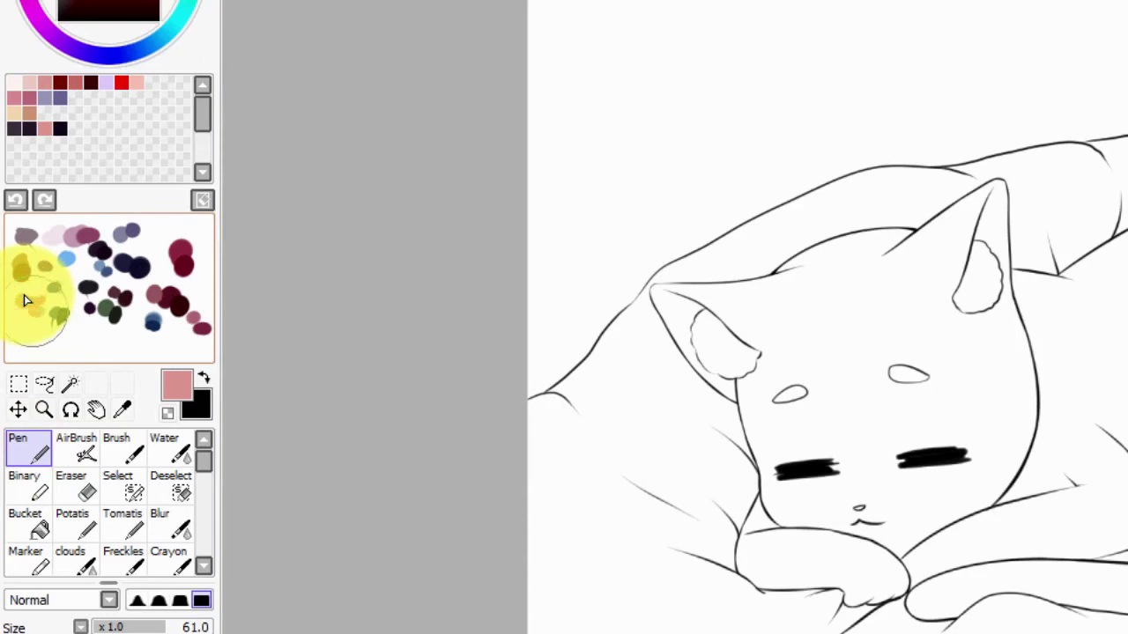
mouse_move(51, 315)
left_mouse_down()
mouse_move(70, 328)
mouse_move(84, 320)
left_mouse_up()
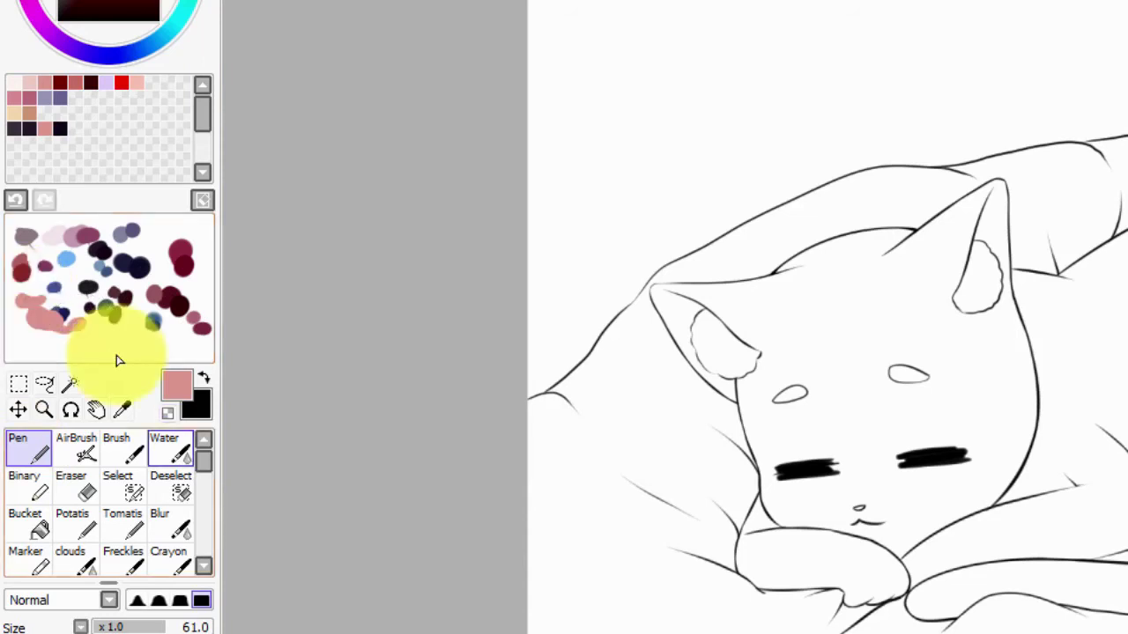
left_click(175, 447)
left_click_drag(393, 250, 305, 250, "ctrl+alt")
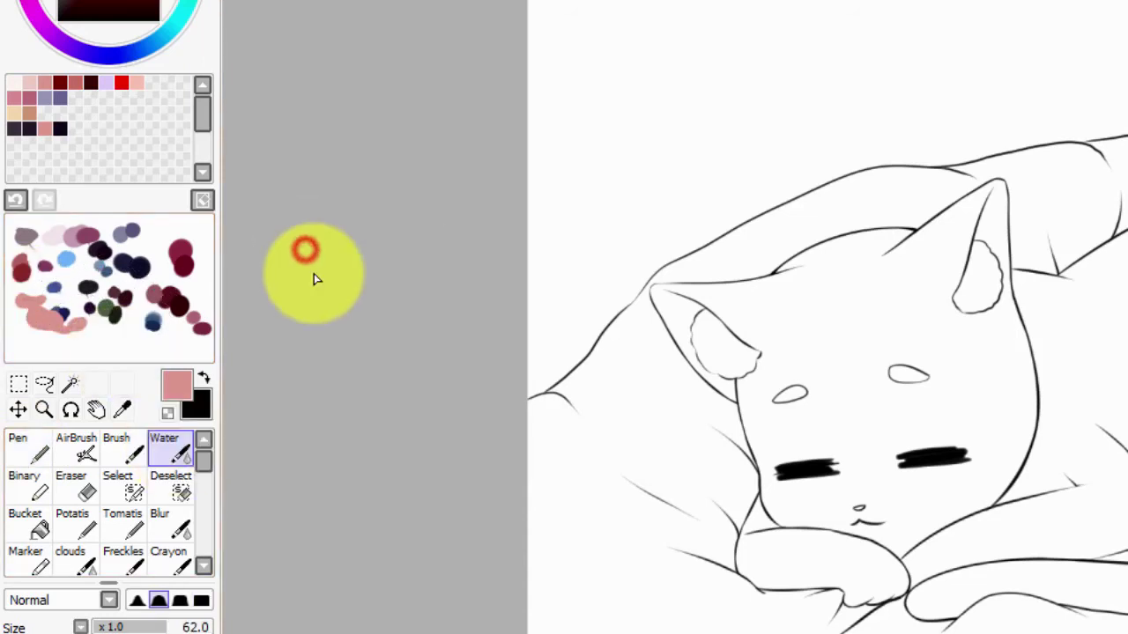
left_click_drag(90, 324, 91, 327)
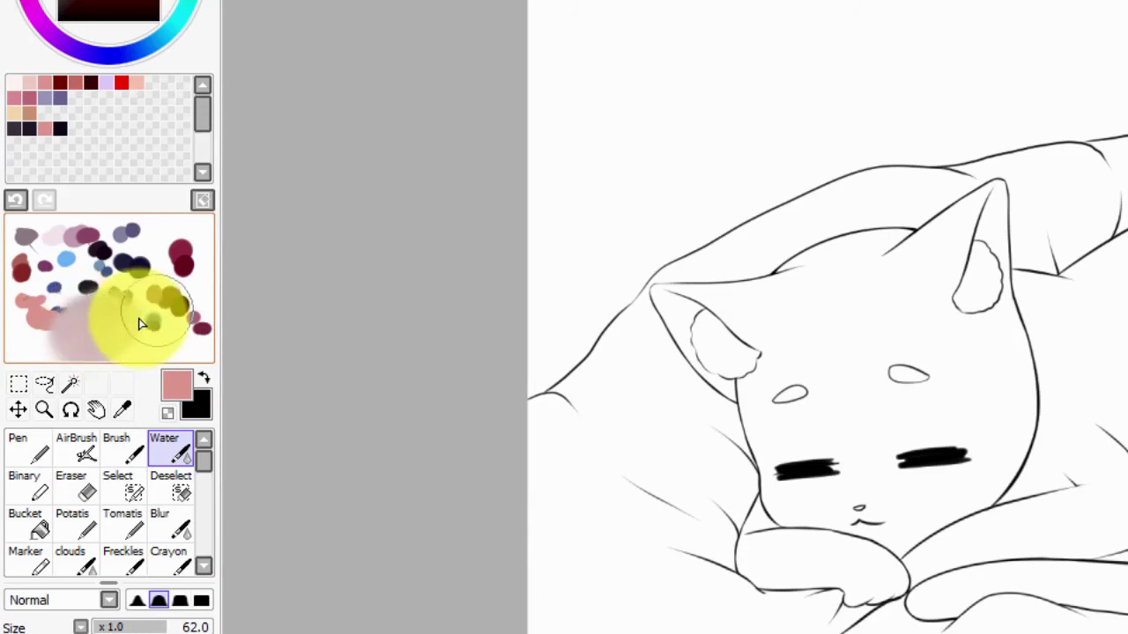
left_click(16, 200)
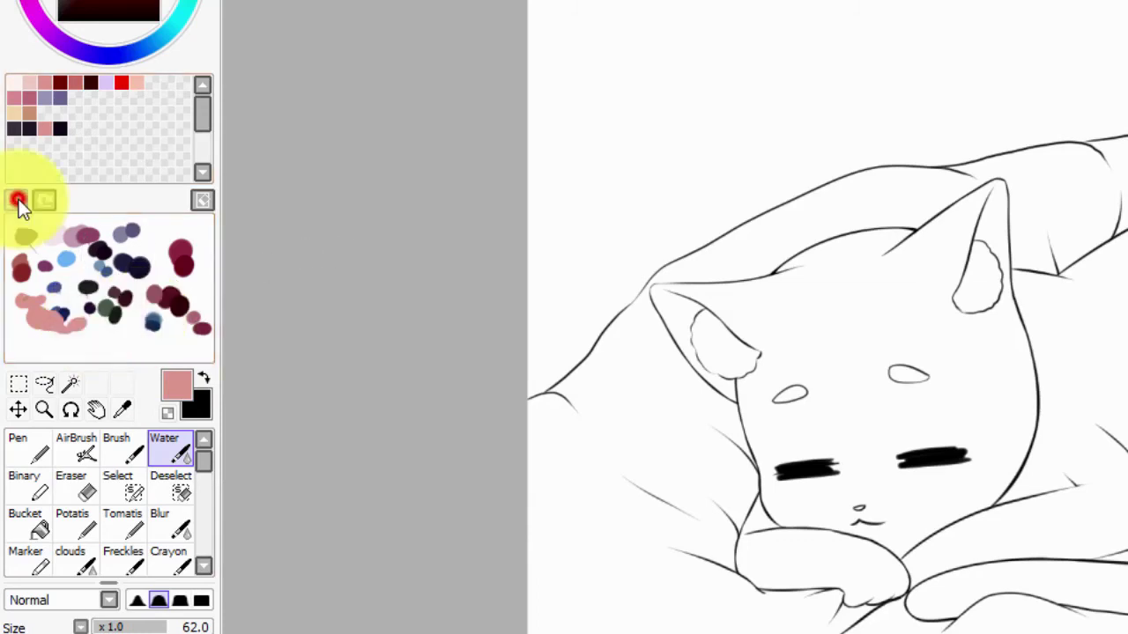
left_click(16, 200)
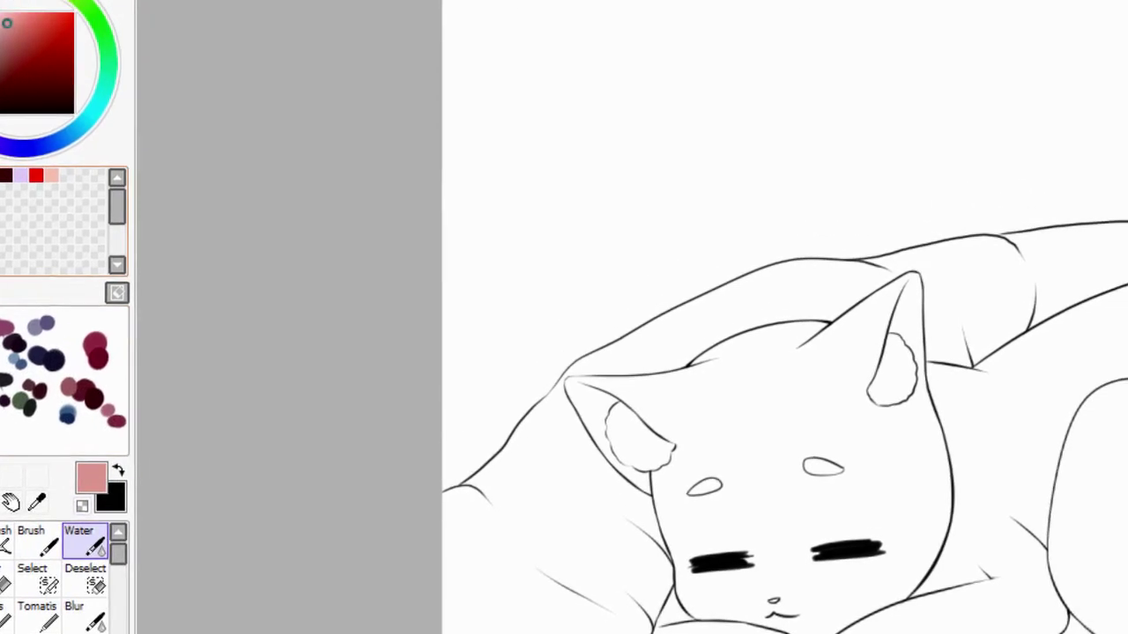
Examine the options for showing and hiding interface panels such as the swatches and scratchpad, and the neighbouring canvas view commands
left_click(393, 40)
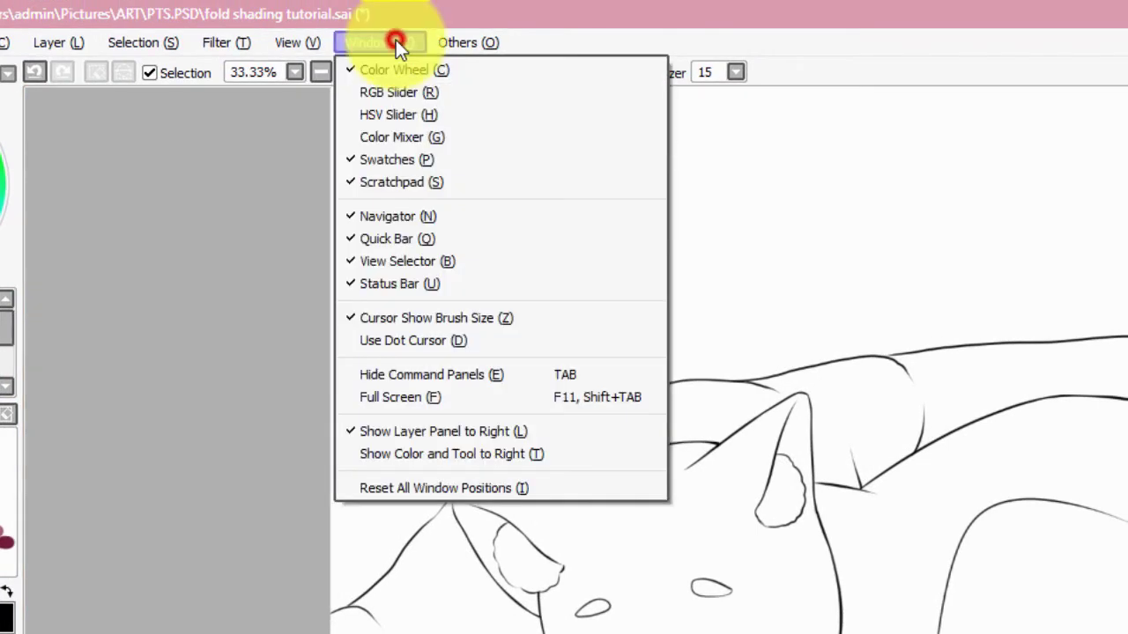
key("Down")
key("Down")
key("Down")
key("Down")
key("Down")
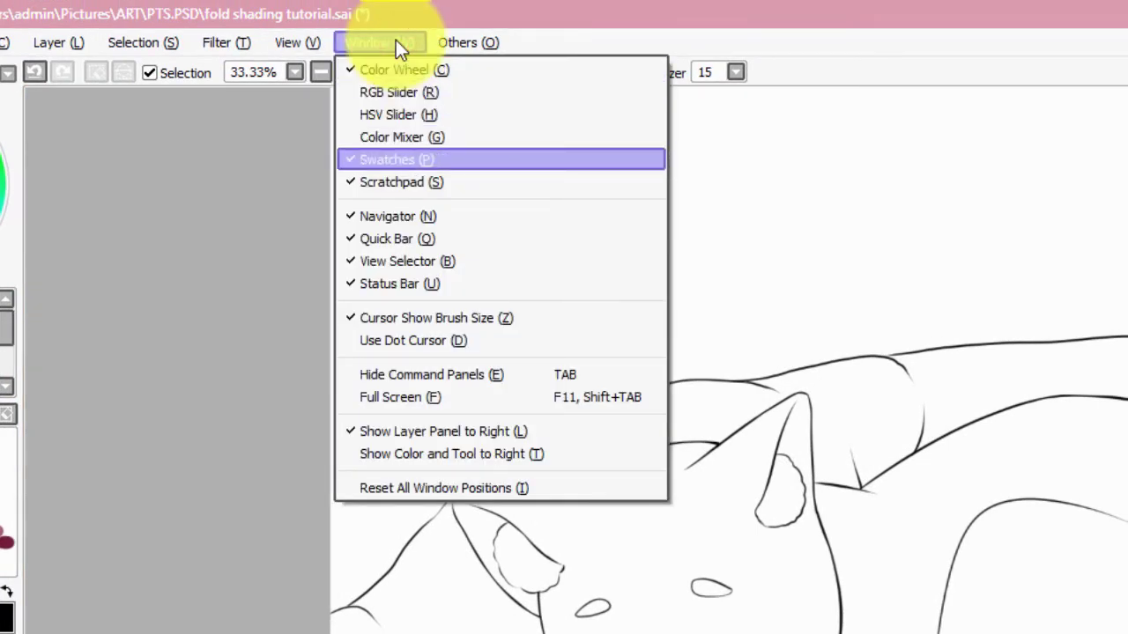
key("Down")
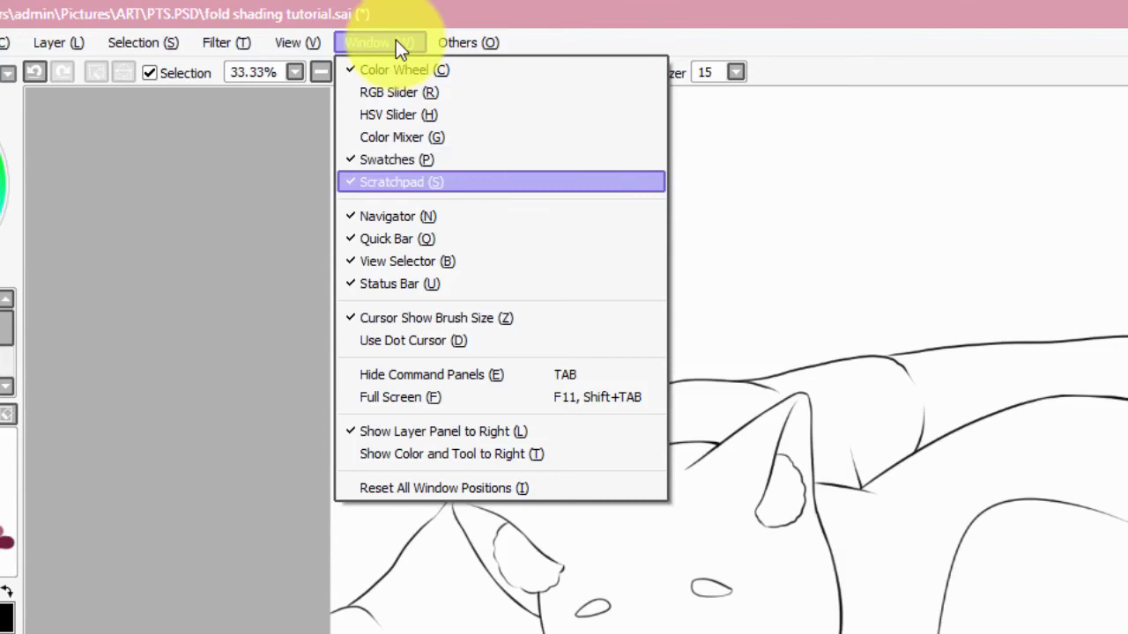
key("Left")
key("Right")
key("Left")
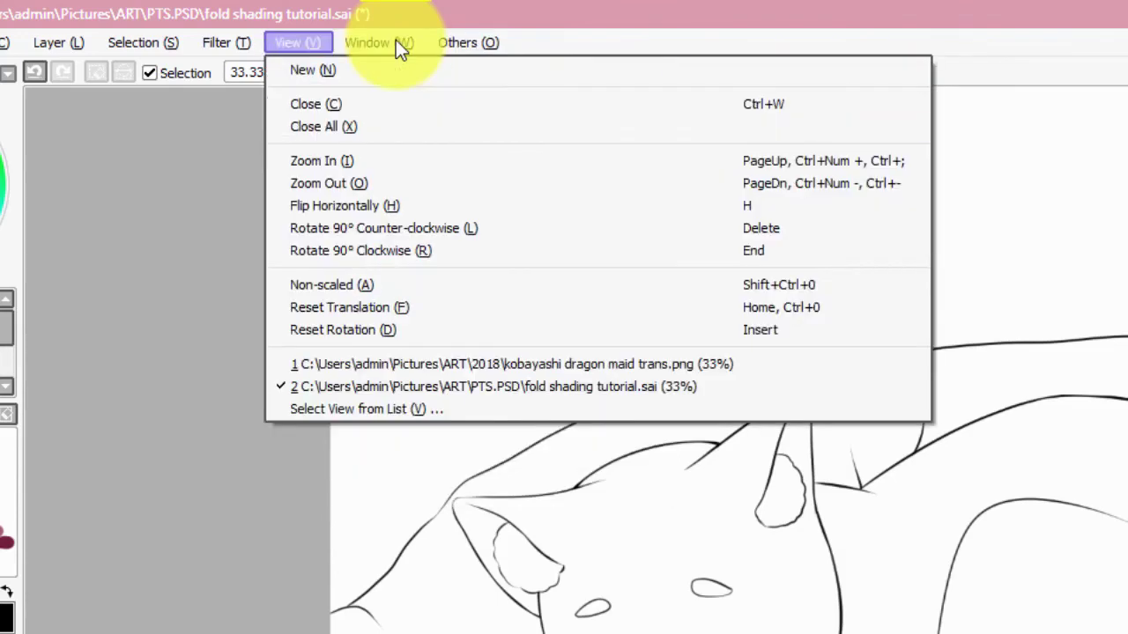
key("Escape")
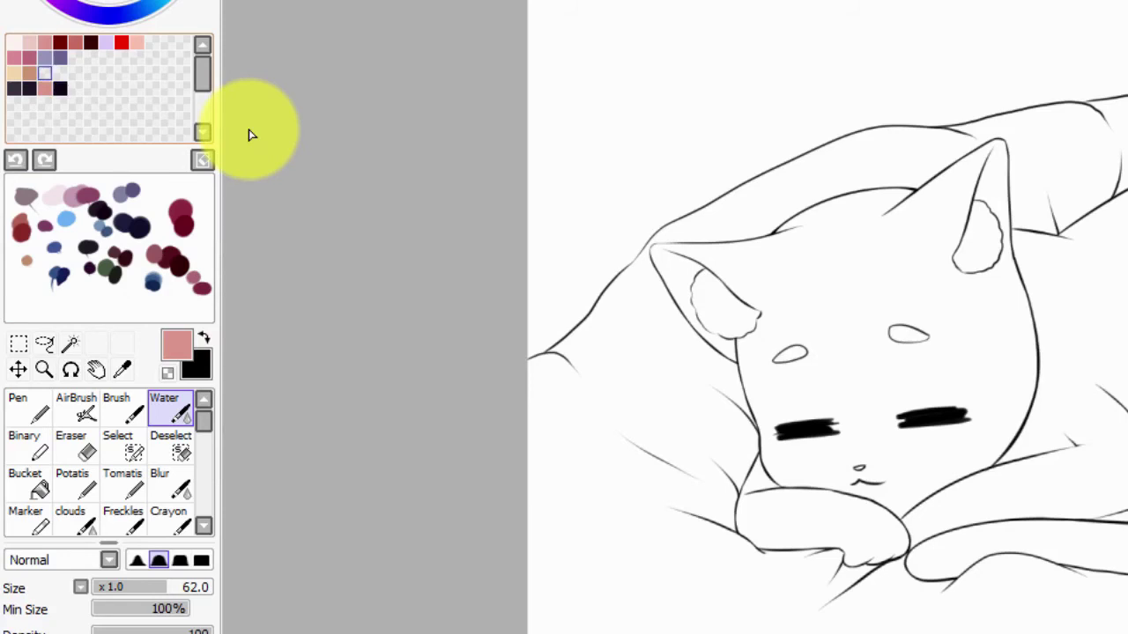
Move the pale swatch from the third row to an empty slot farther along that row and remove it from the swatches
left_click(48, 86)
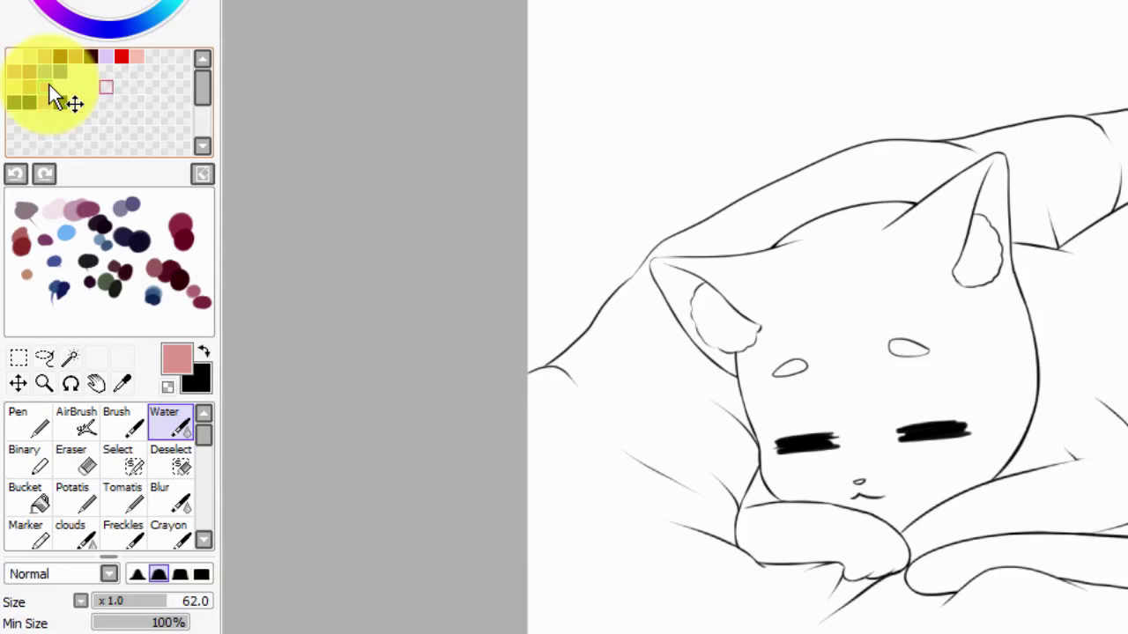
left_click_drag(50, 85, 103, 87)
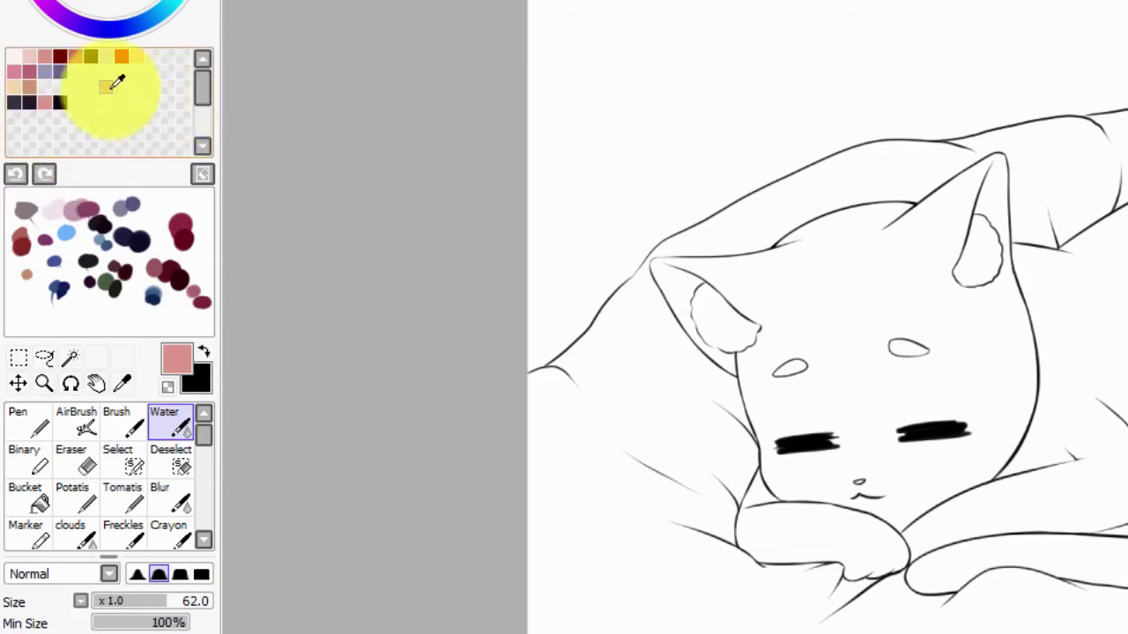
right_click(110, 85)
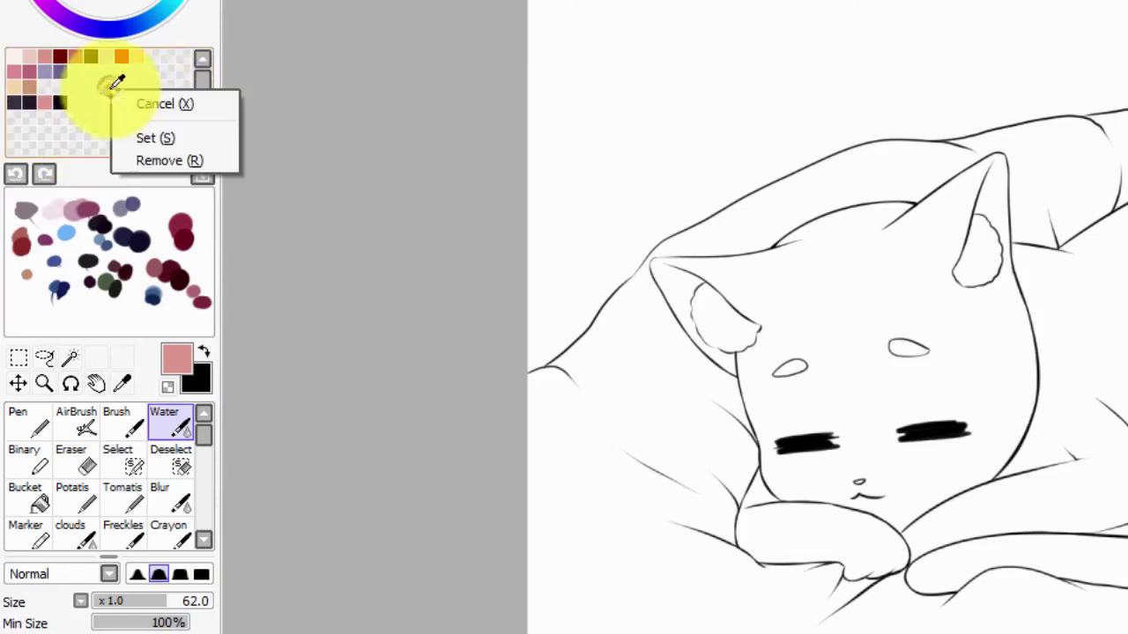
left_click(175, 162)
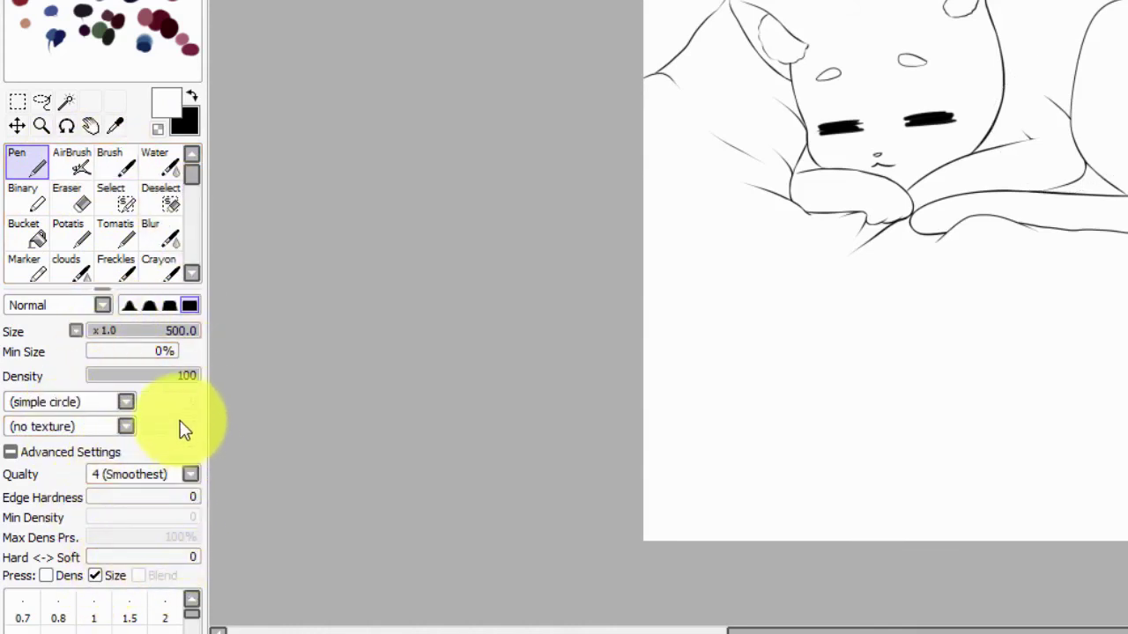
left_click(109, 427)
left_click(109, 427)
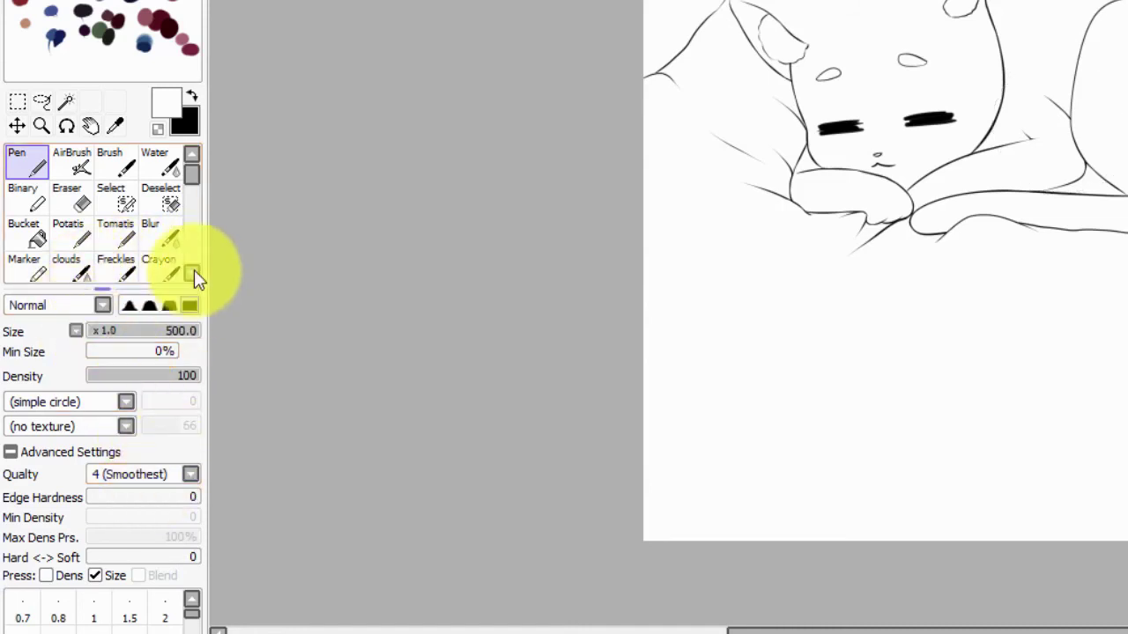
Create a new Pencil tool in the empty slot beside the Hibayun brush and expand its advanced settings
left_click(193, 181)
right_click(60, 167)
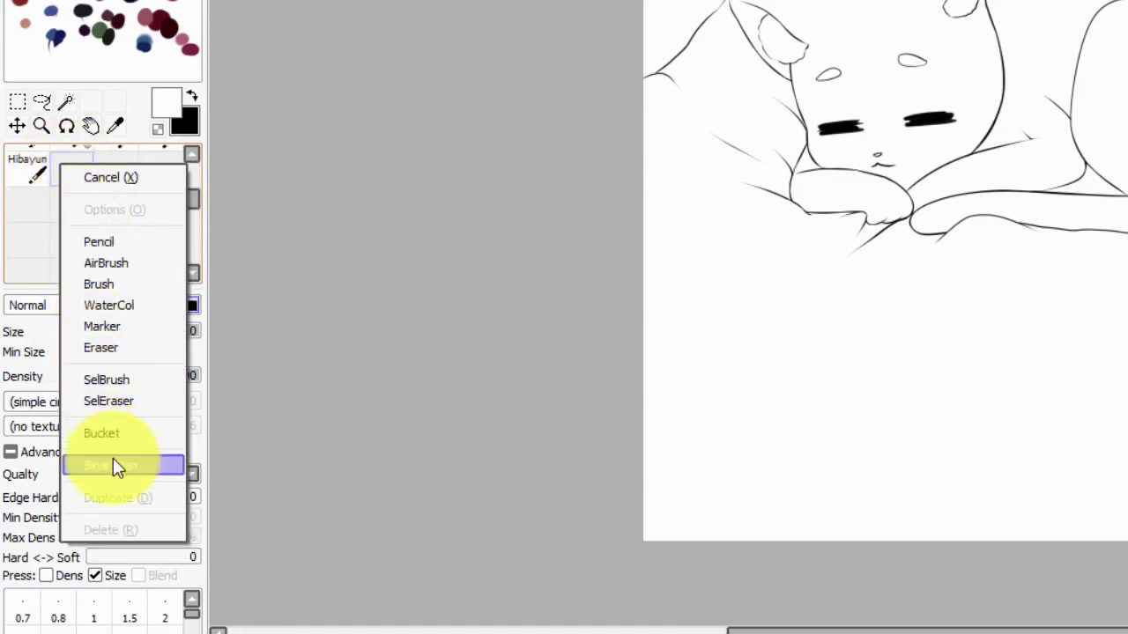
left_click(95, 241)
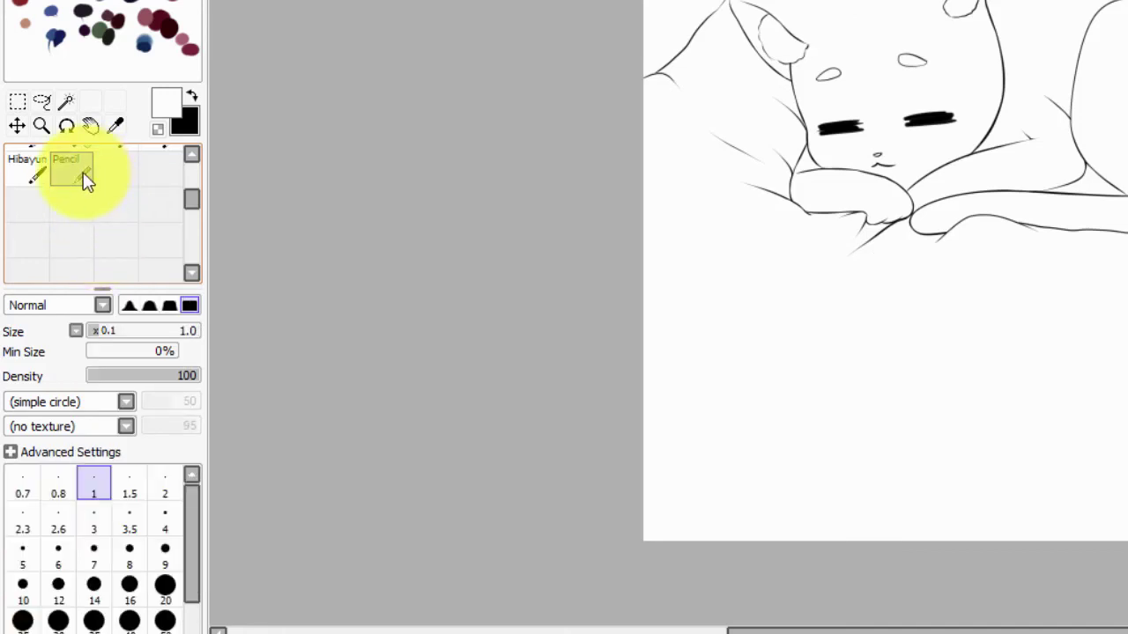
left_click(65, 452)
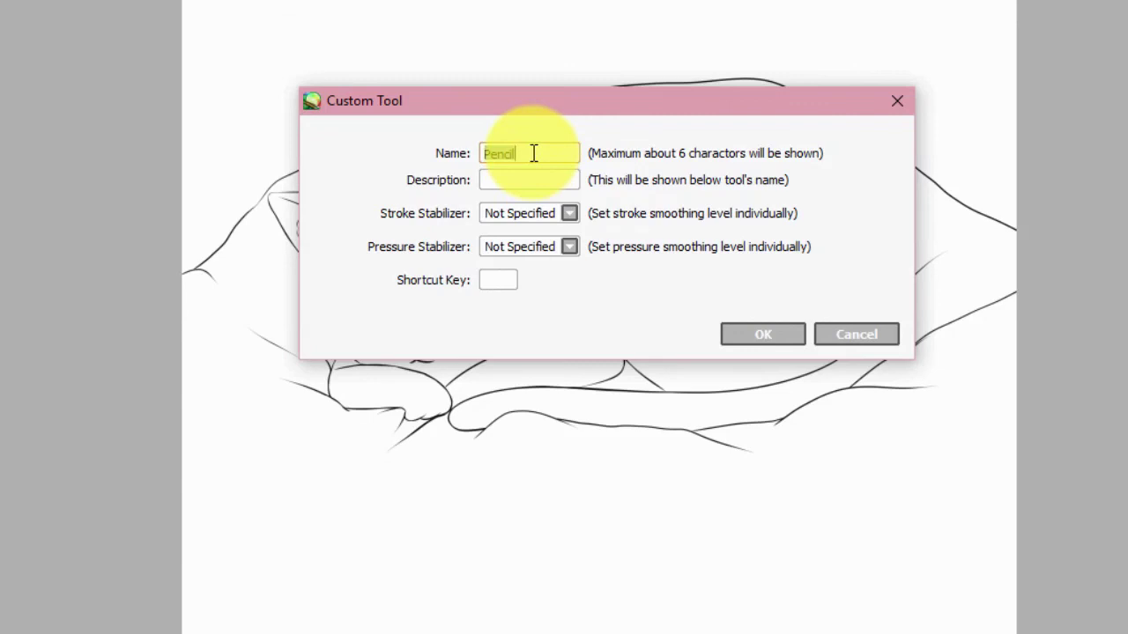
Try the name hi for the new Pencil tool, check the available stabilizer levels, and discard the changes
type("hi")
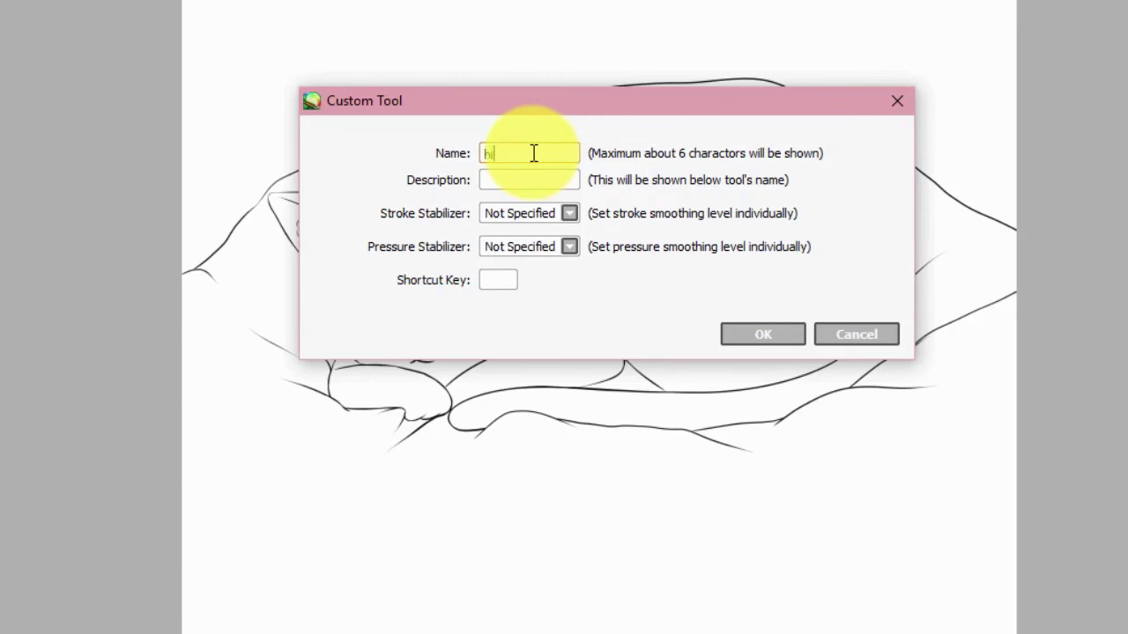
left_click(568, 214)
left_click(548, 248)
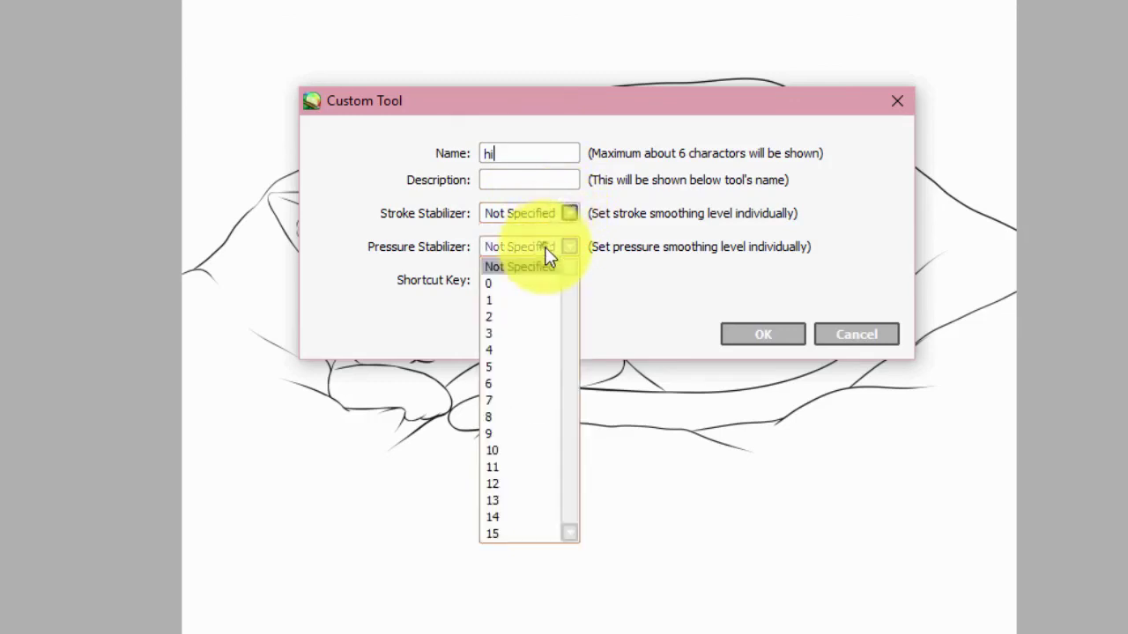
left_click(544, 247)
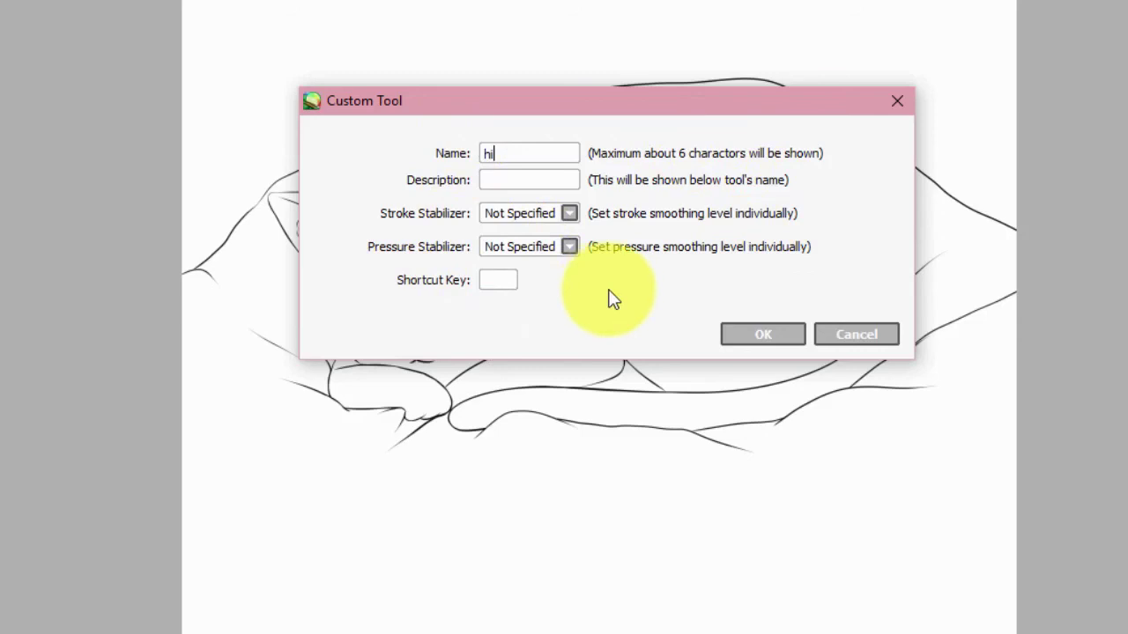
left_click(874, 337)
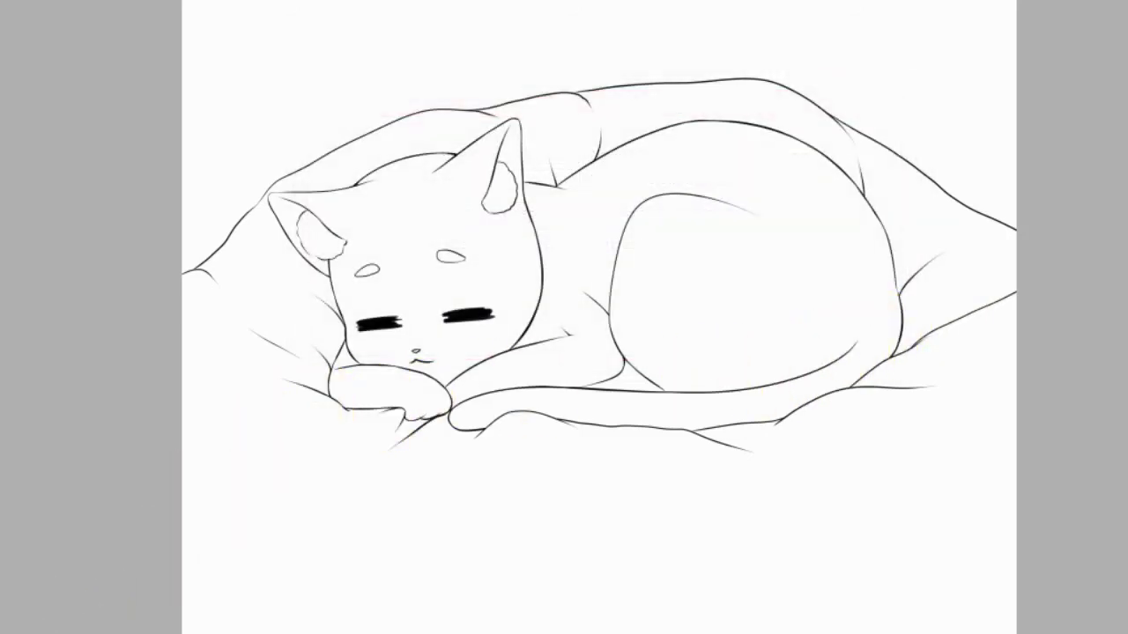